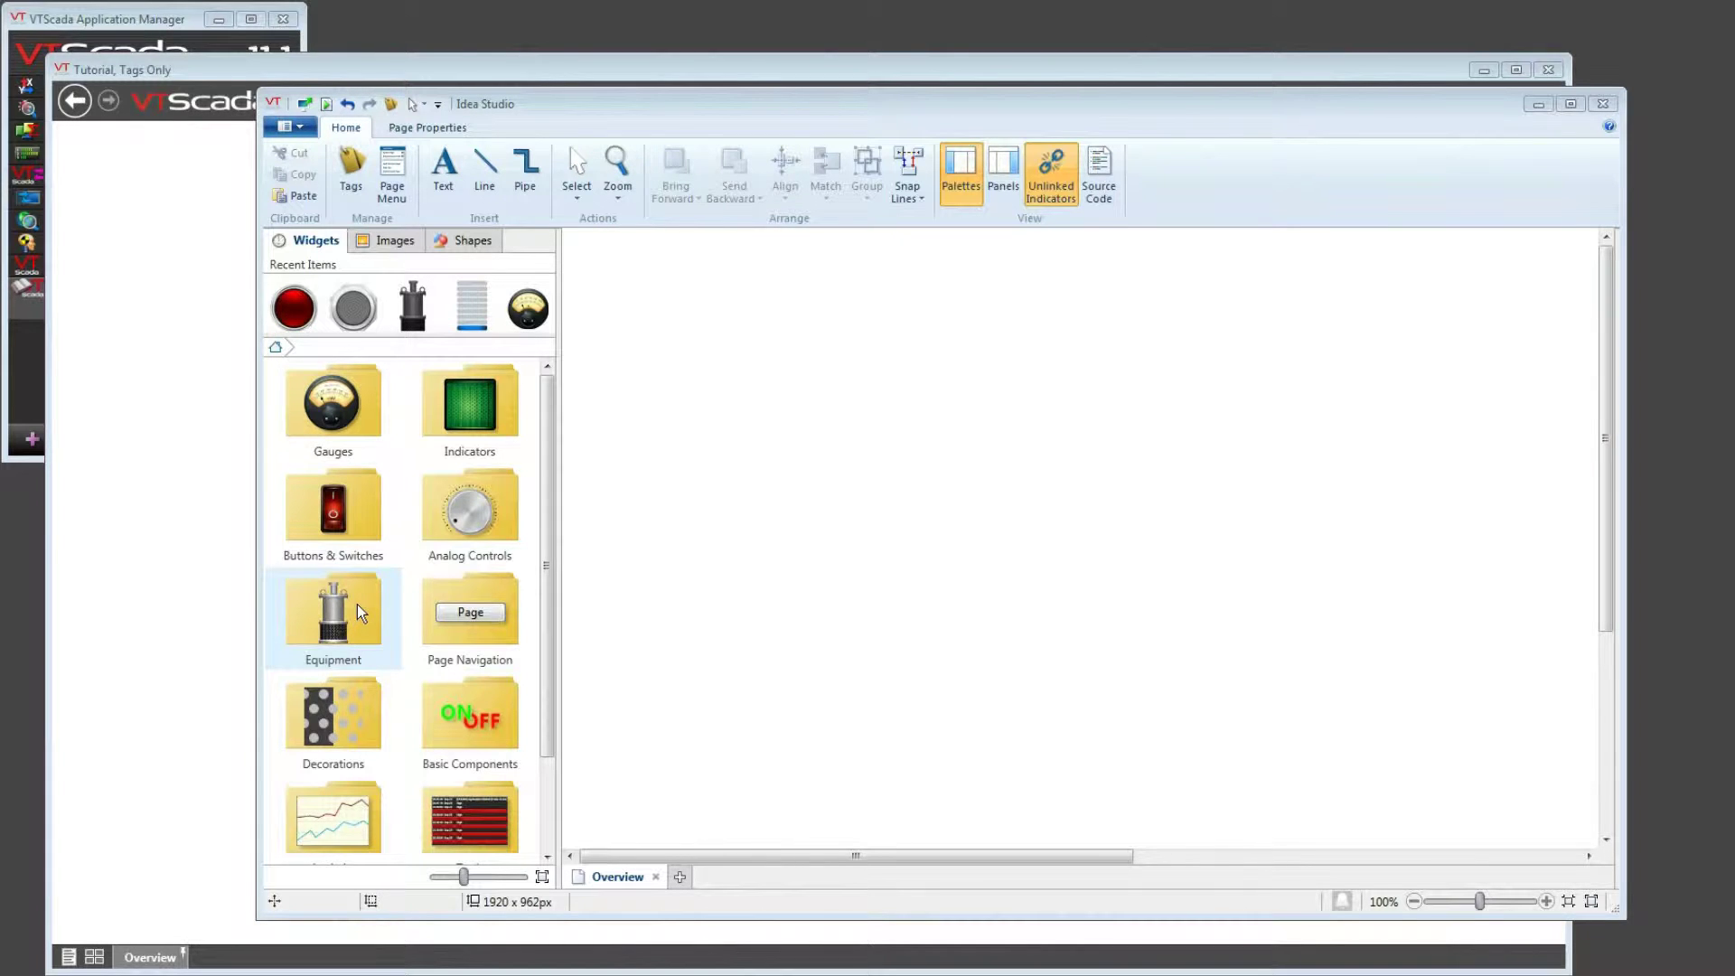
Place the WellPump001Left pump widget on the Overview page and link it to Pump 1's Running State tag
{"action": "left_click", "coordinate": [359, 612]}
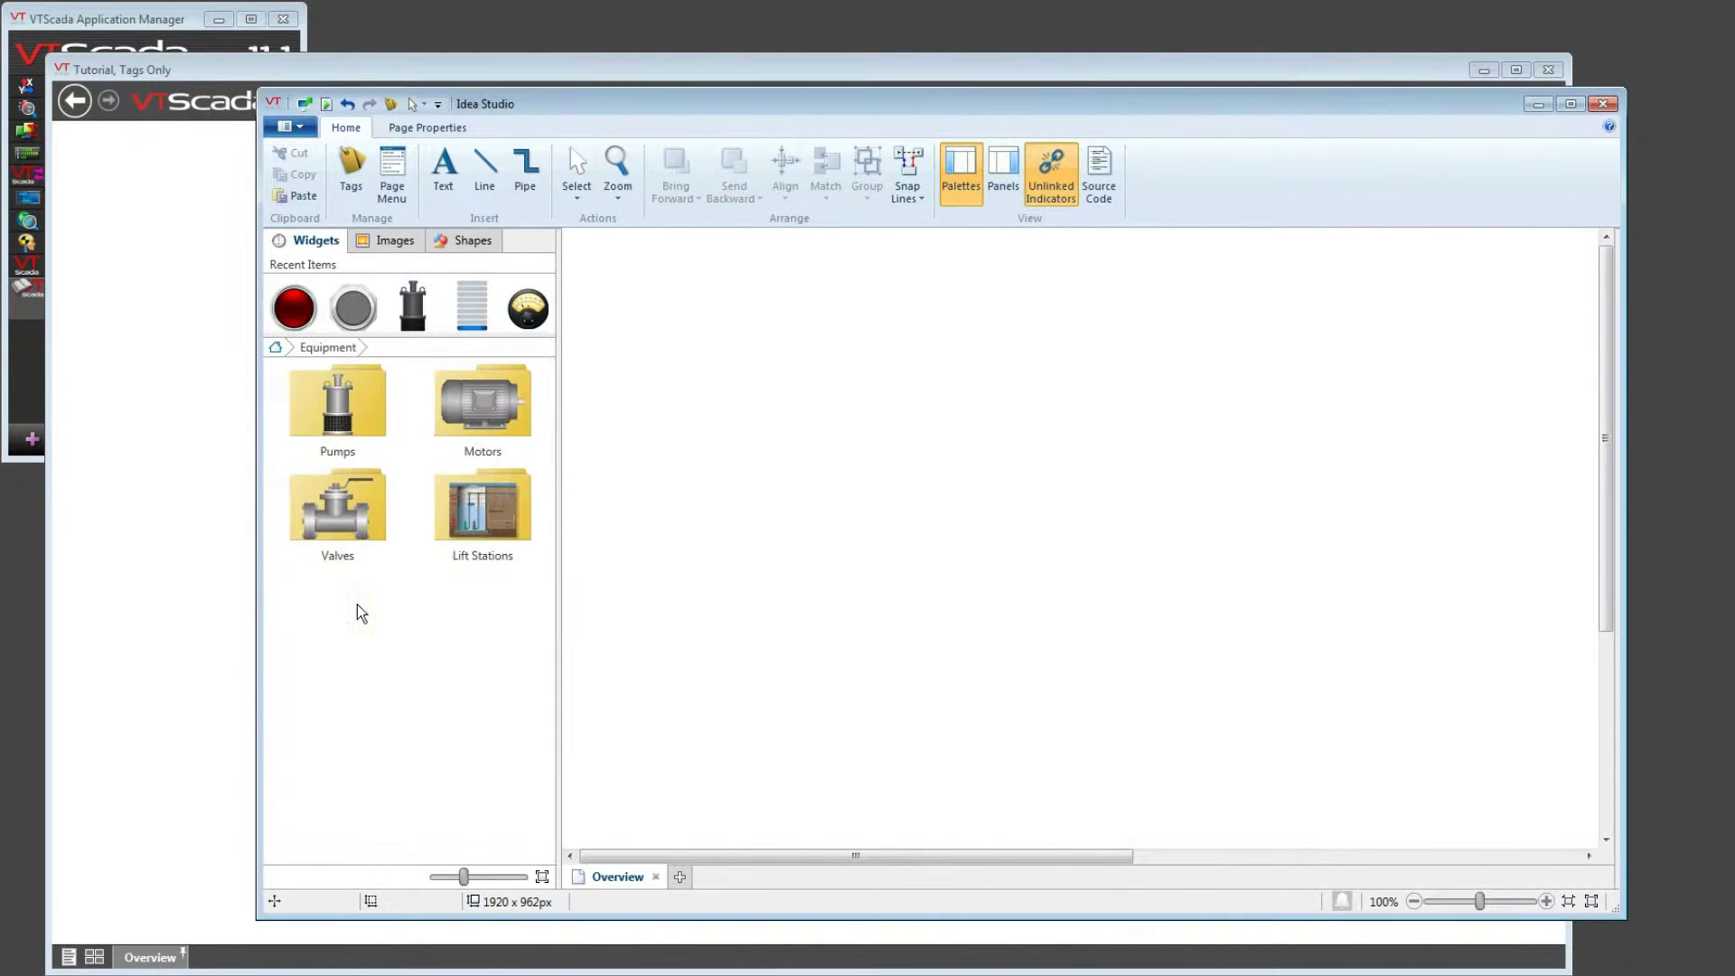
{"action": "left_click", "coordinate": [341, 424]}
{"action": "left_click_drag", "start_coordinate": [472, 420], "coordinate": [757, 378]}
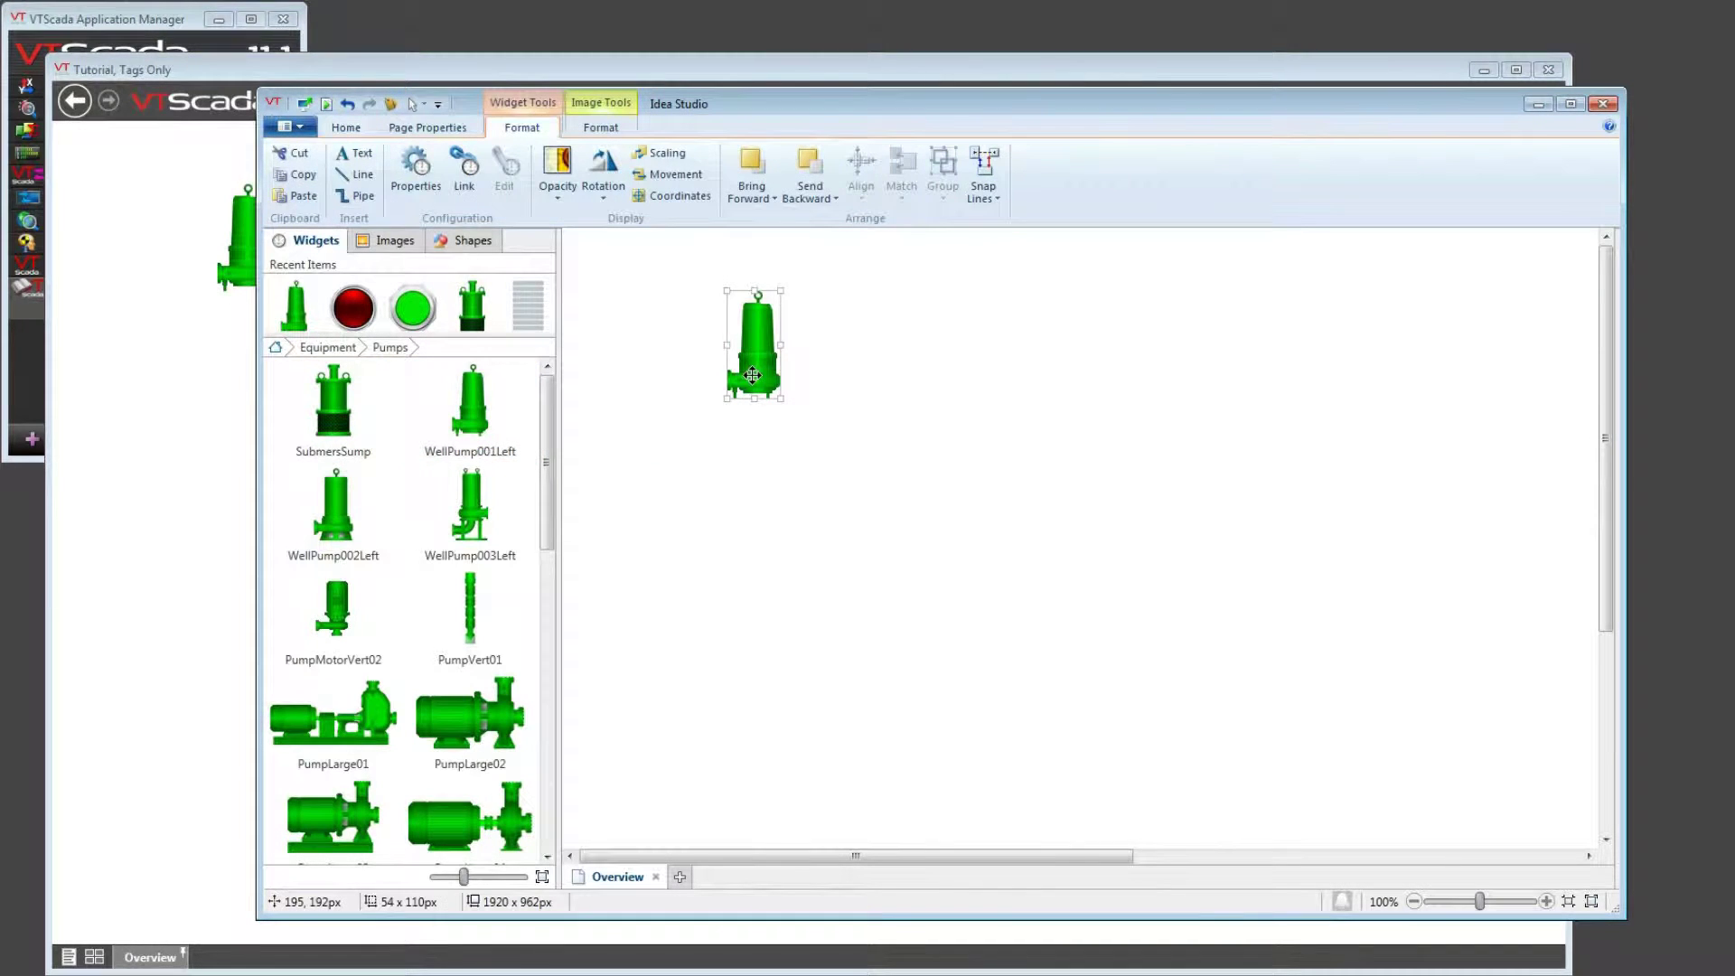
{"action": "left_click", "coordinate": [477, 183]}
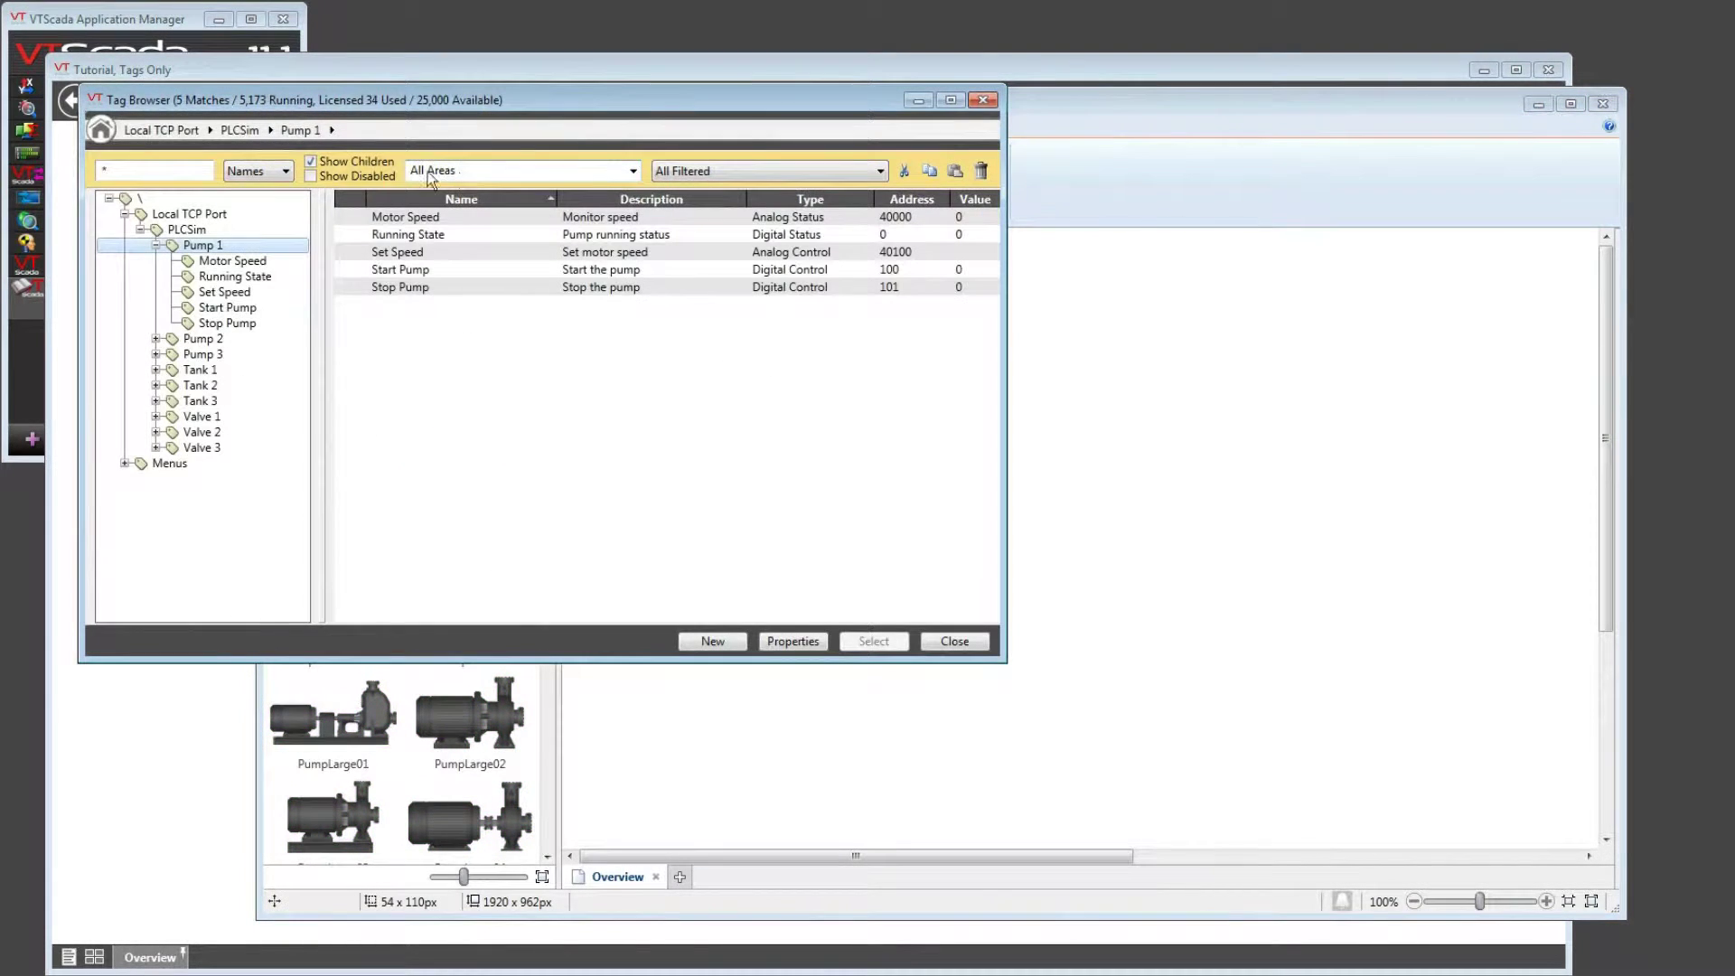
{"action": "left_click", "coordinate": [223, 278]}
{"action": "left_click", "coordinate": [873, 641]}
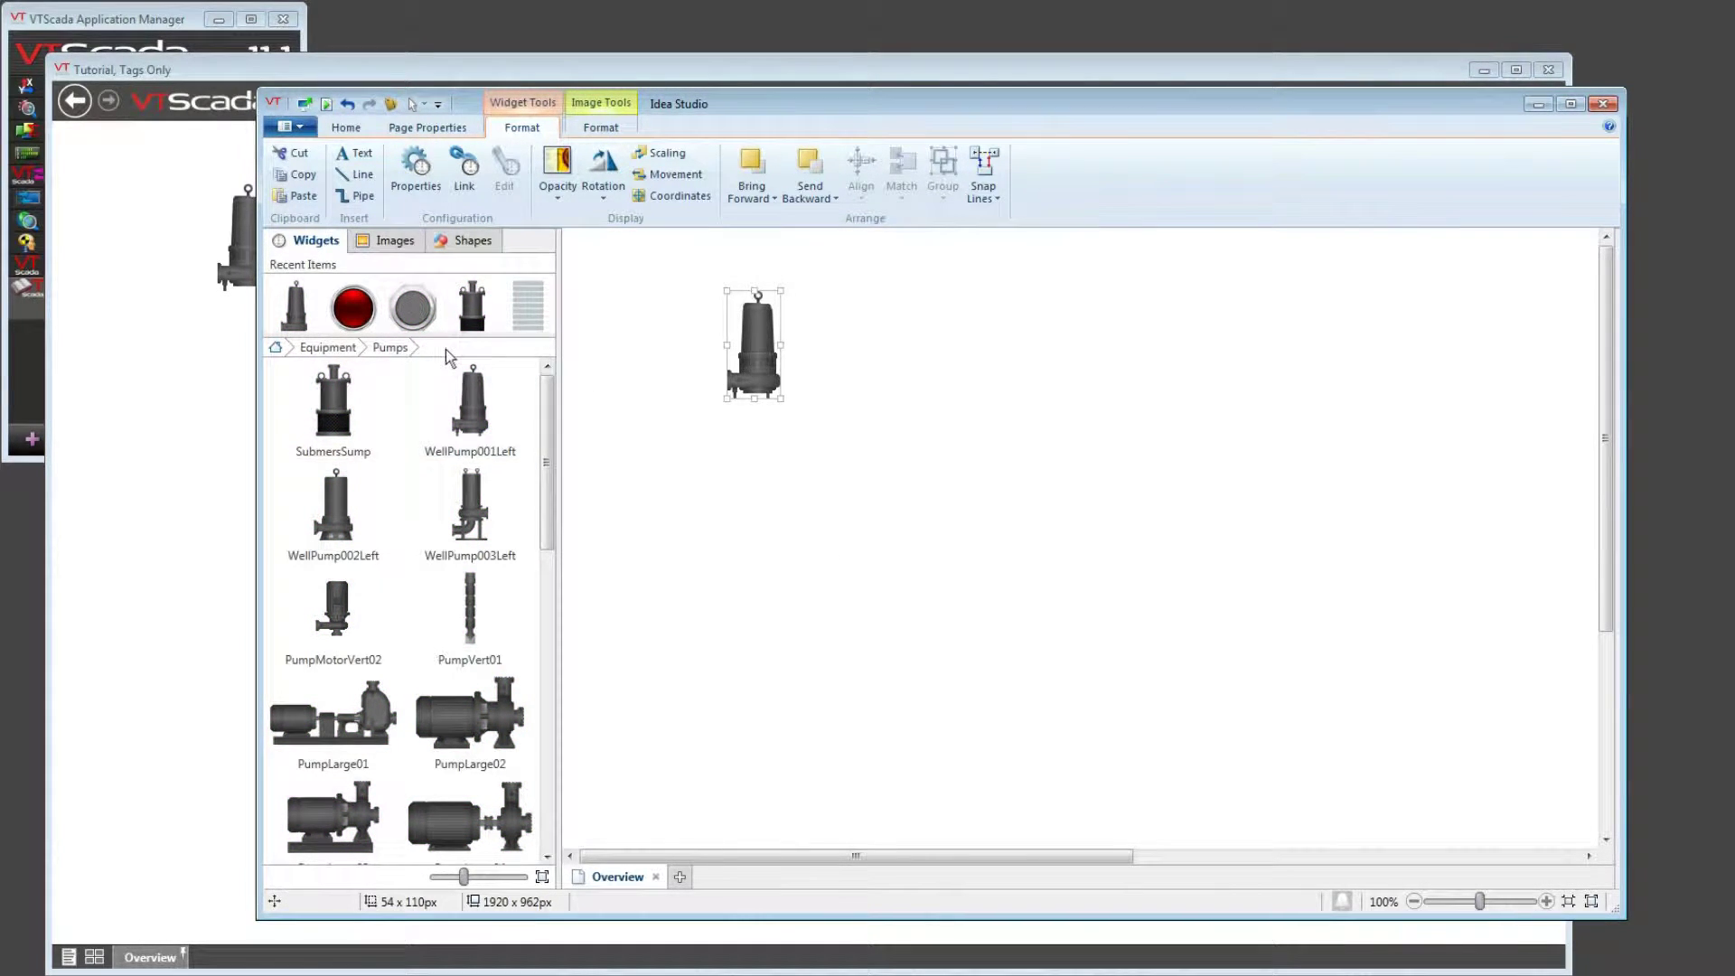
Add a Green Button 2 widget below the pump on its left side and link it to Pump 1's Start Pump tag
{"action": "left_click", "coordinate": [275, 348]}
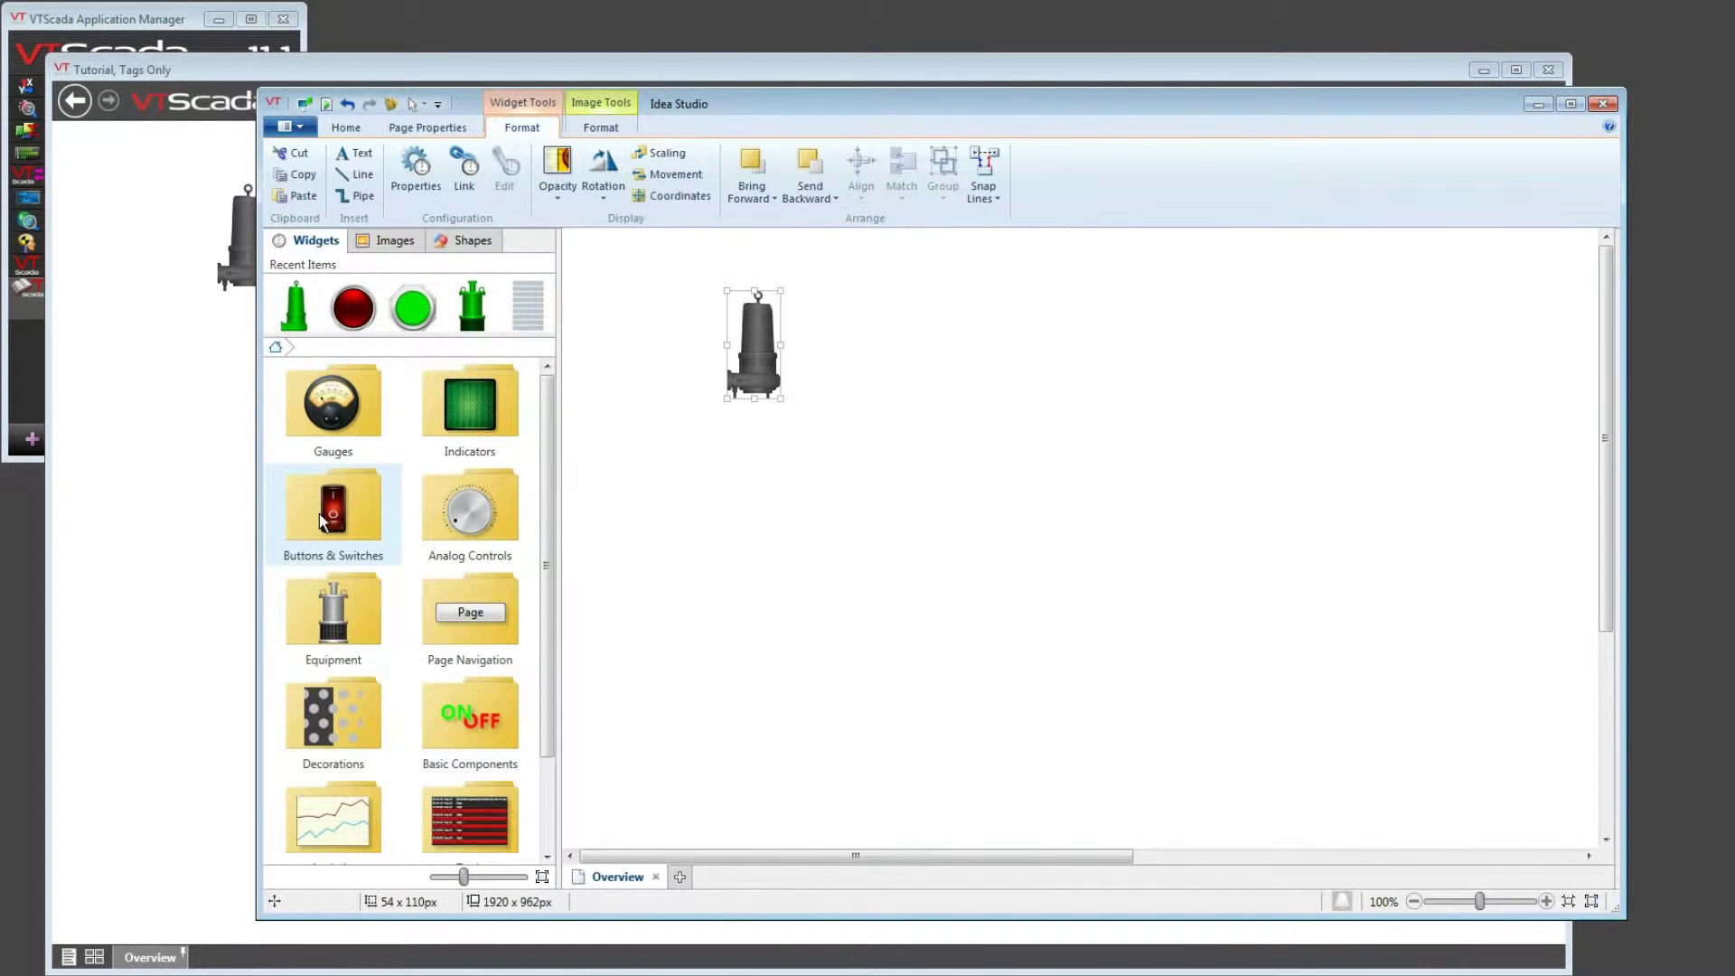
{"action": "left_click", "coordinate": [335, 537]}
{"action": "left_click_drag", "start_coordinate": [550, 468], "coordinate": [549, 721]}
{"action": "left_click_drag", "start_coordinate": [361, 800], "coordinate": [718, 459]}
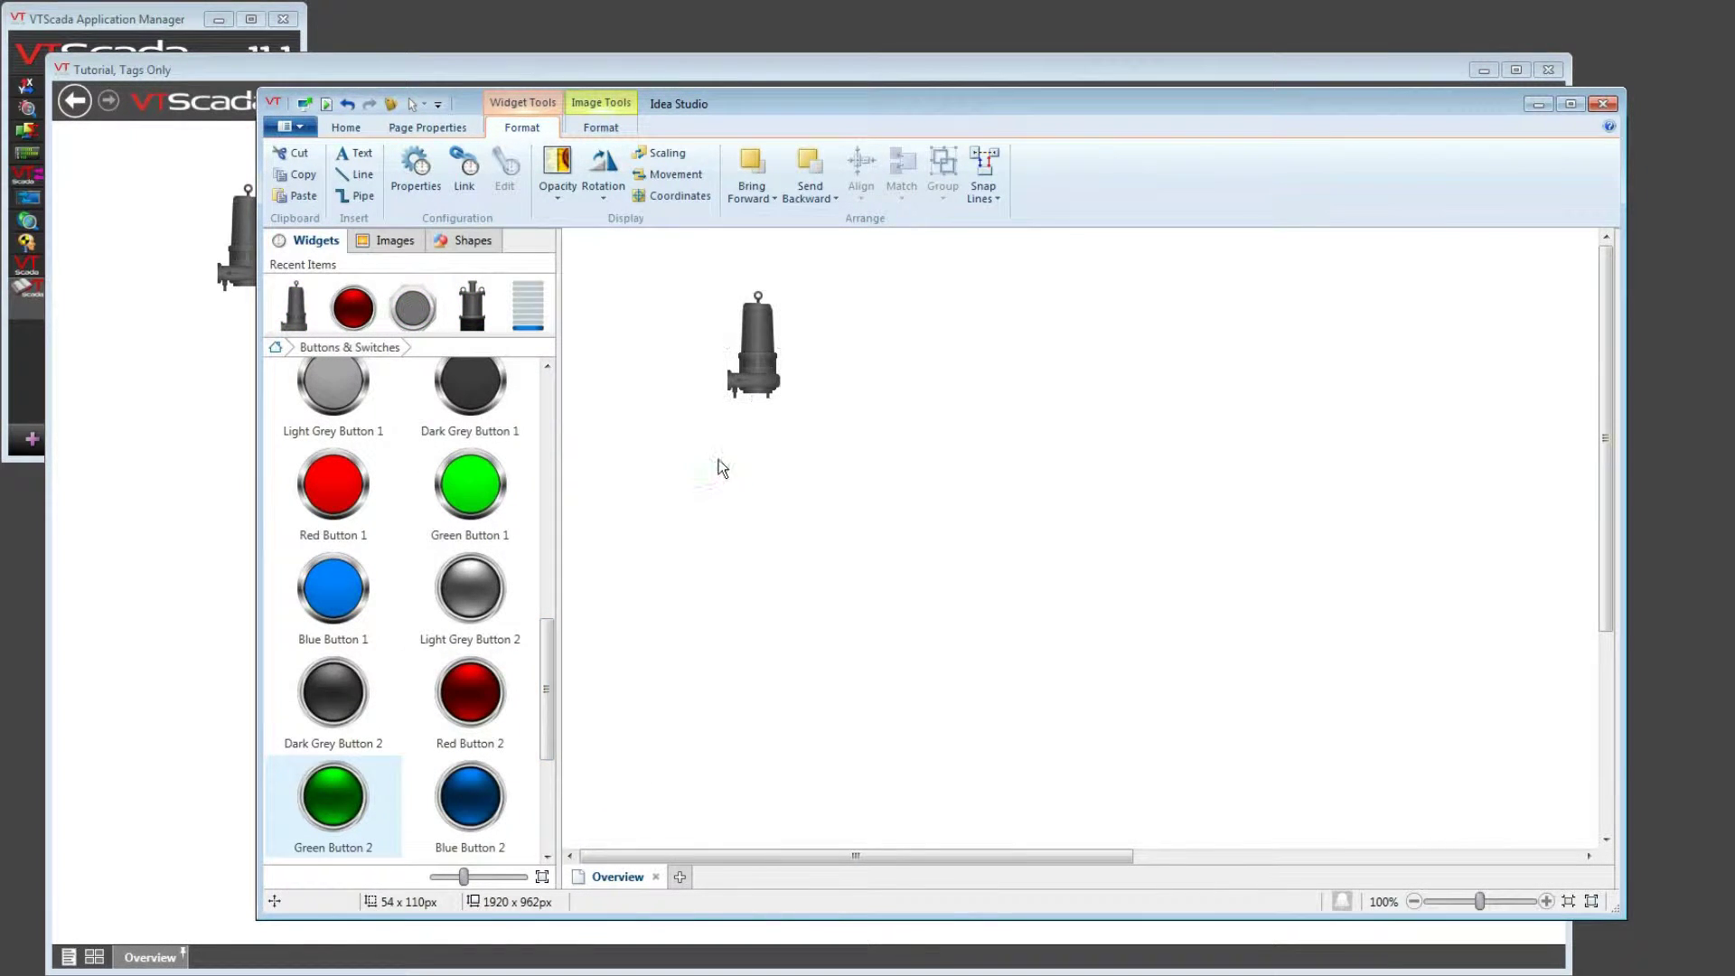
{"action": "right_click", "coordinate": [718, 460]}
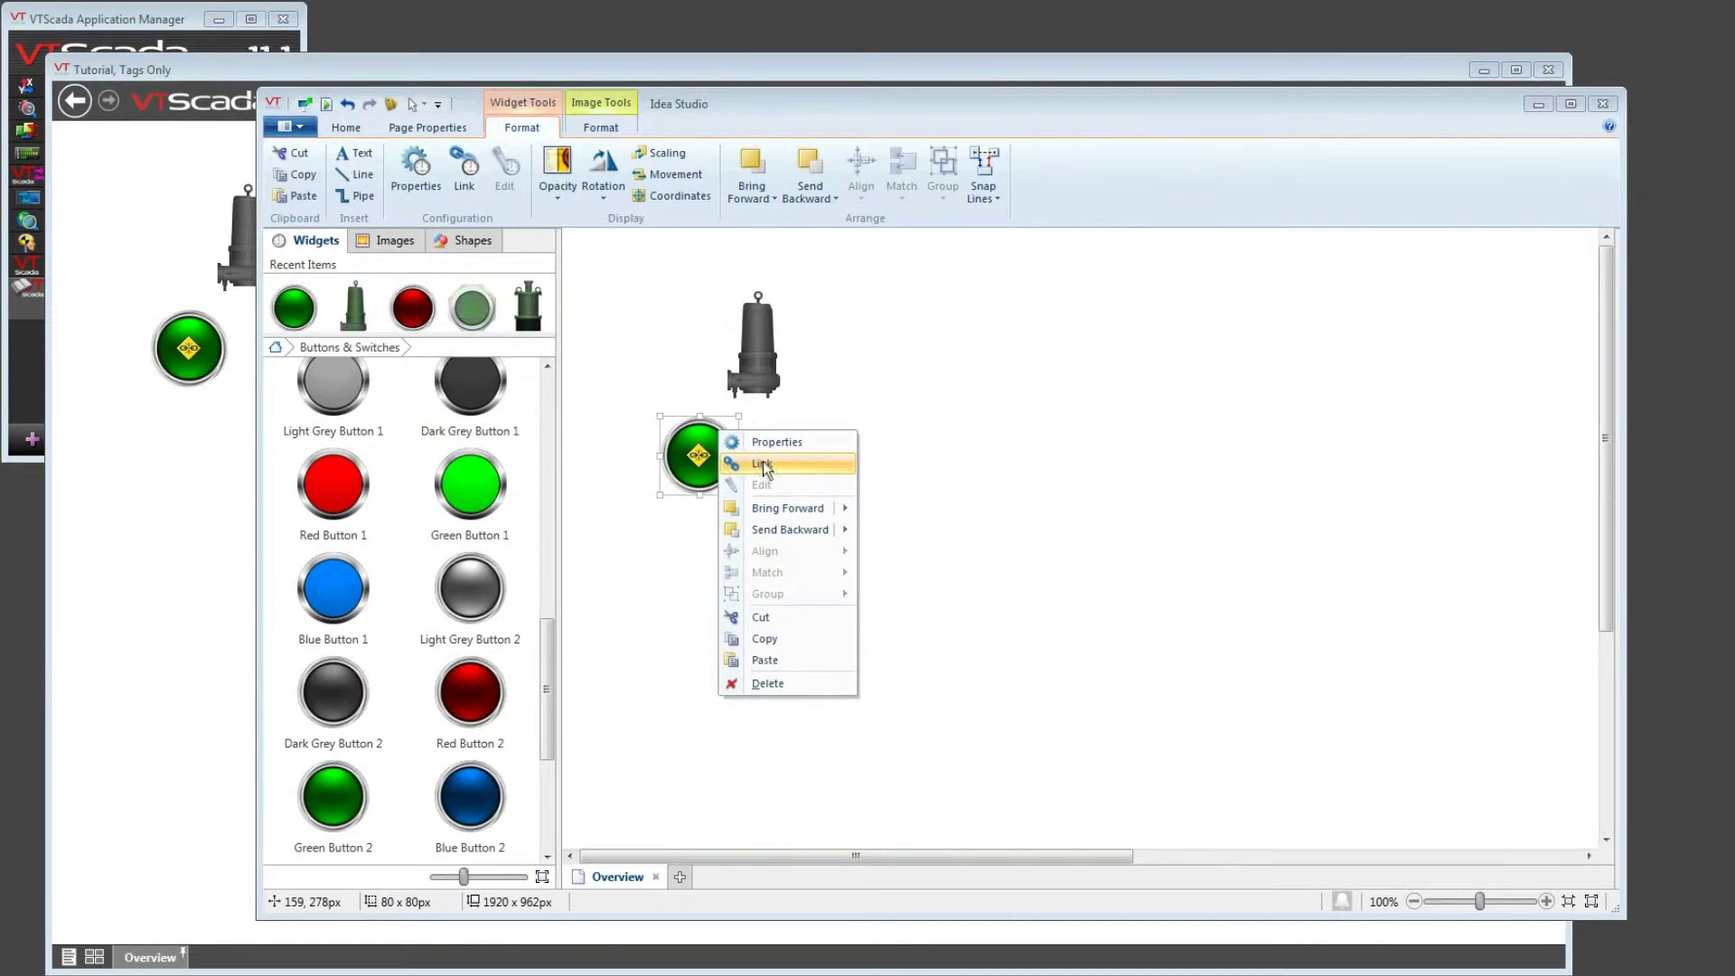
{"action": "left_click", "coordinate": [759, 461]}
{"action": "left_click", "coordinate": [244, 309]}
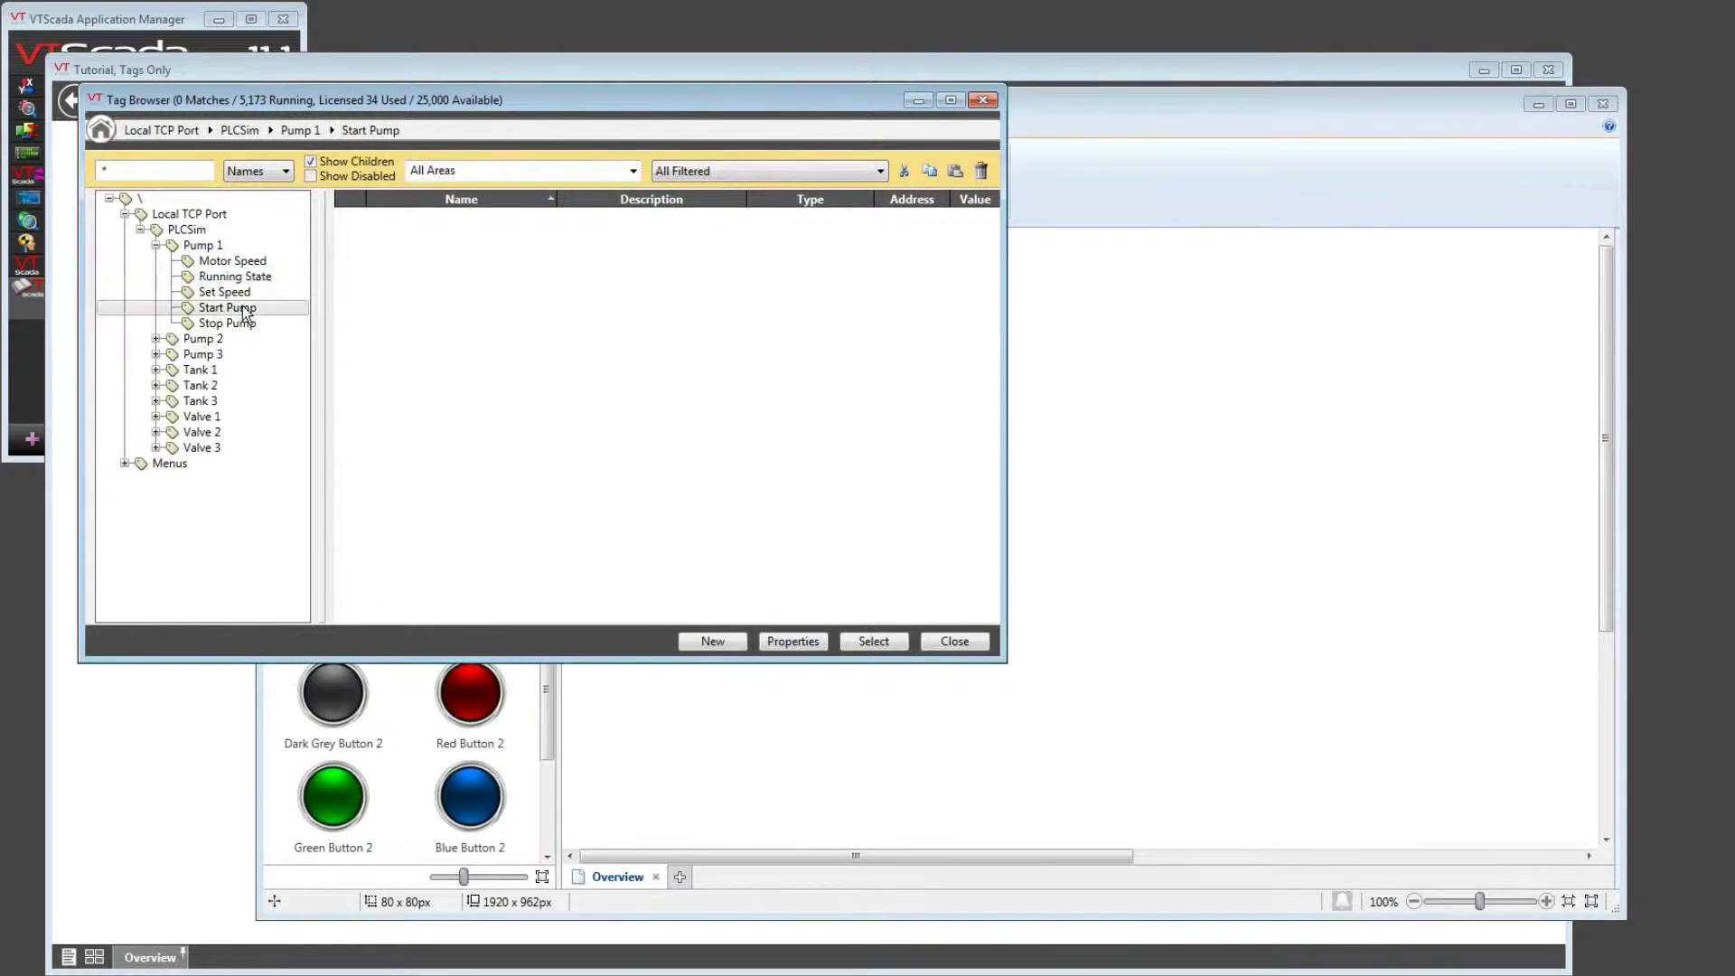
{"action": "left_click", "coordinate": [873, 641]}
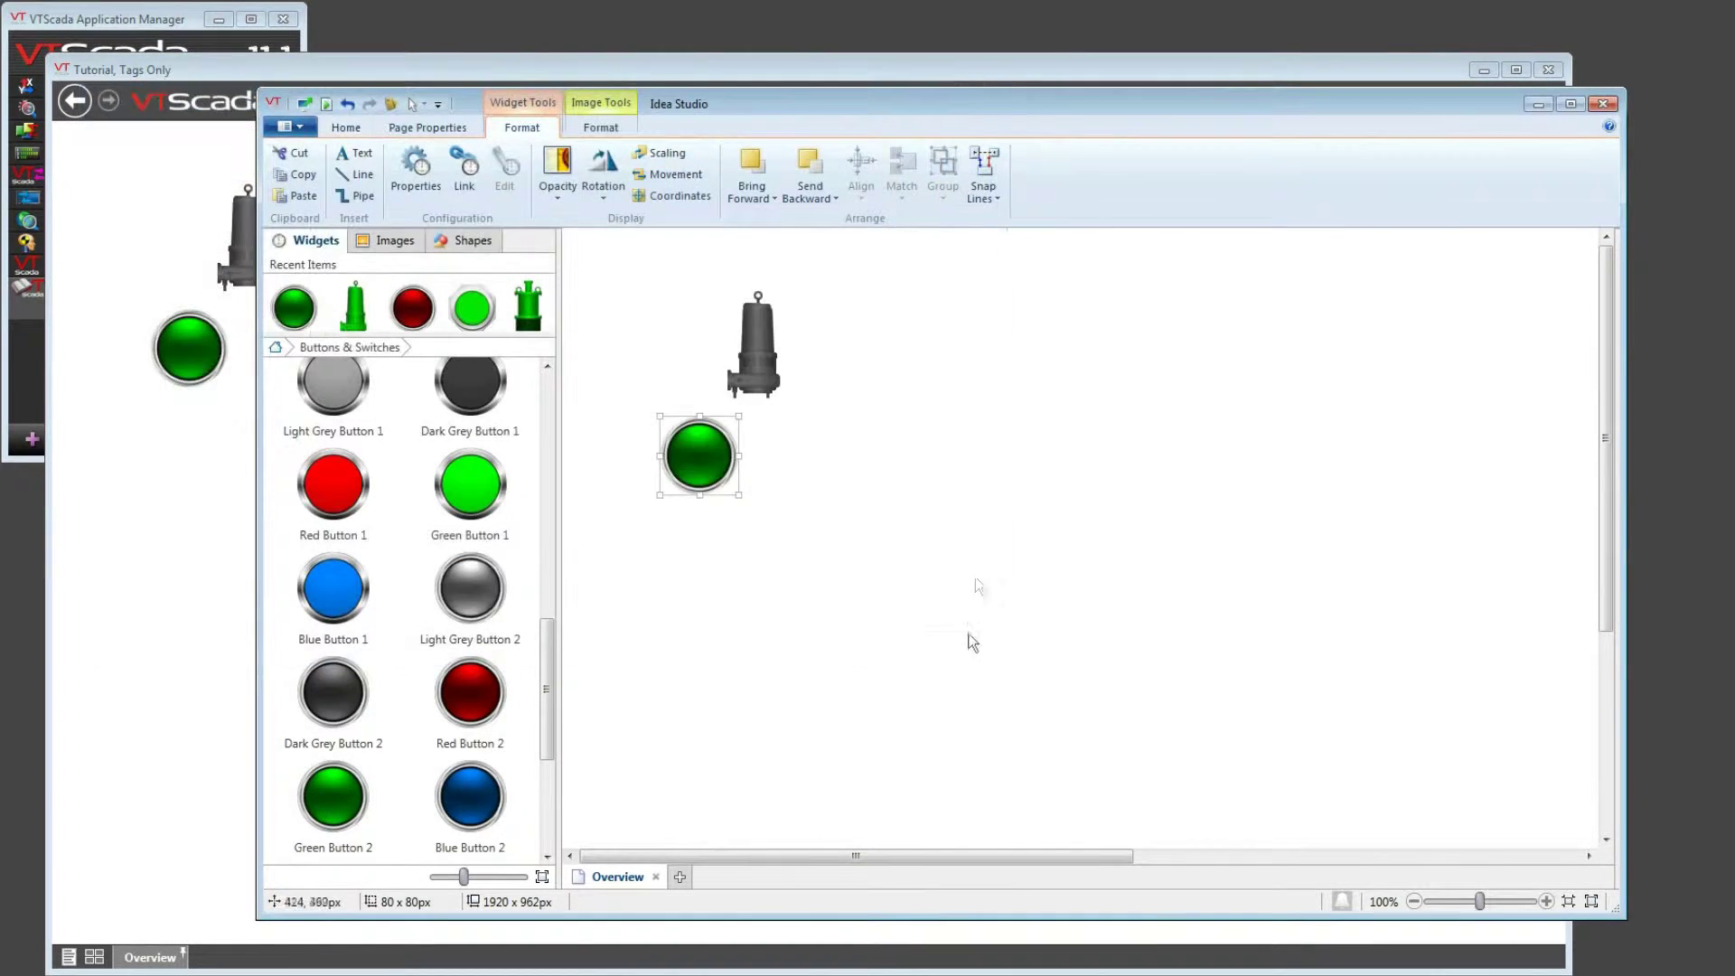
Configure the green button to write the value 1 without a confirmation dialog
{"action": "right_click", "coordinate": [714, 455]}
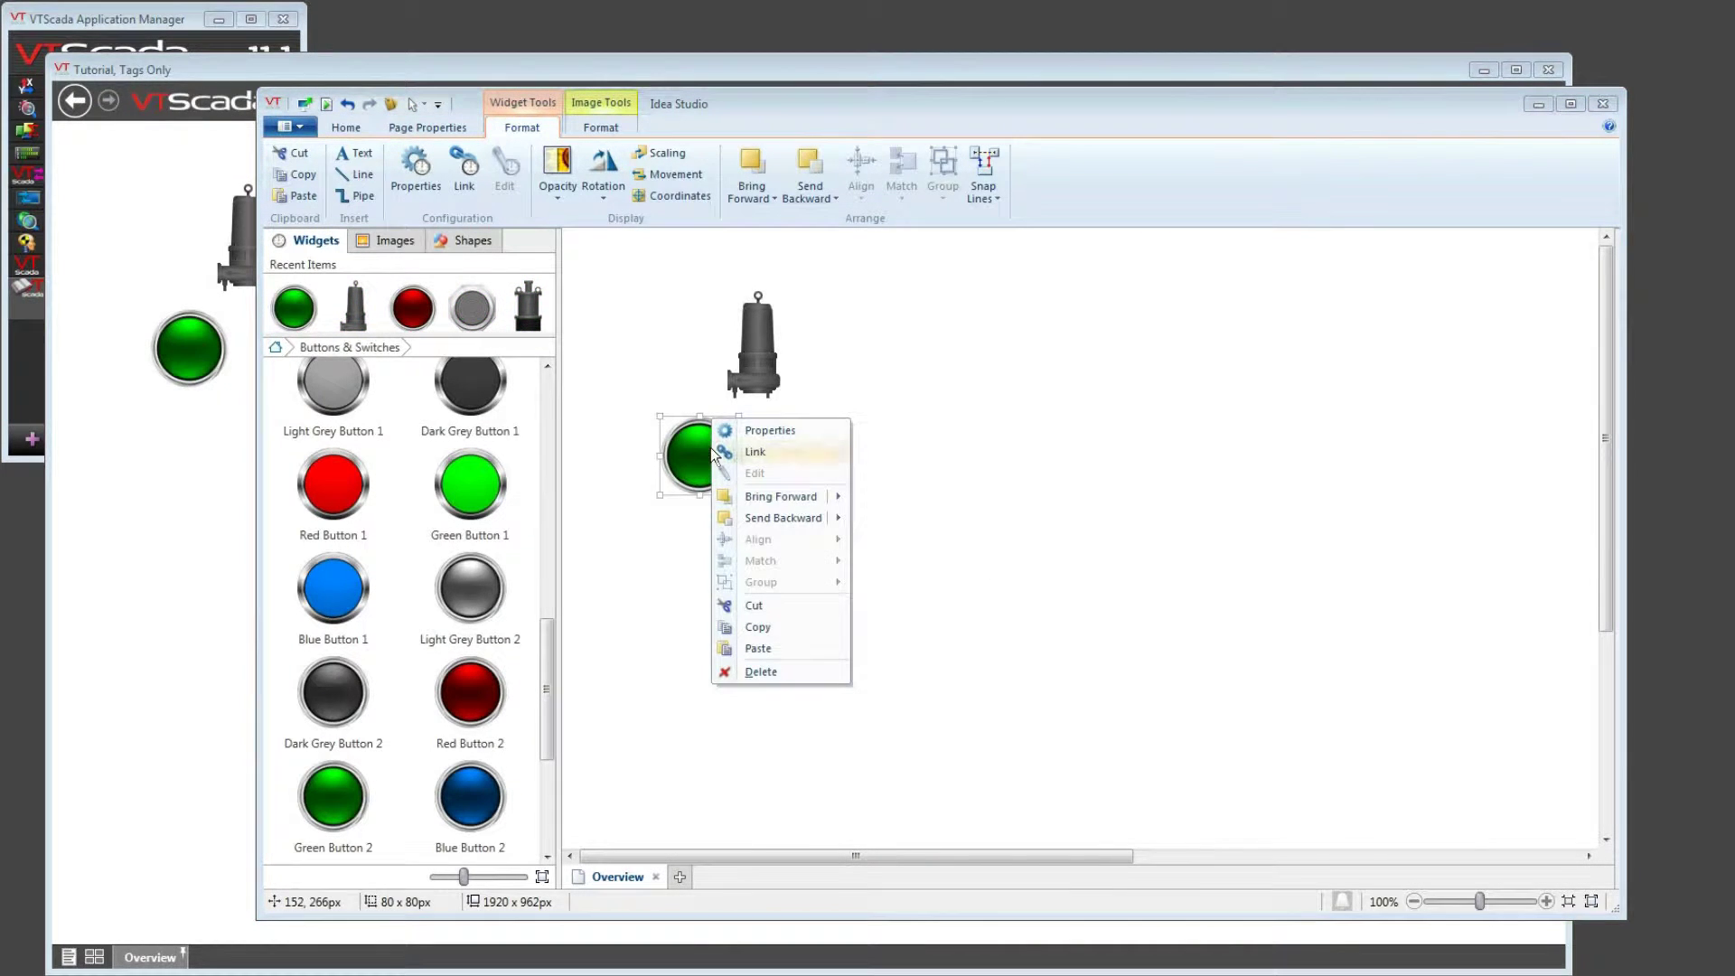
{"action": "left_click", "coordinate": [770, 432]}
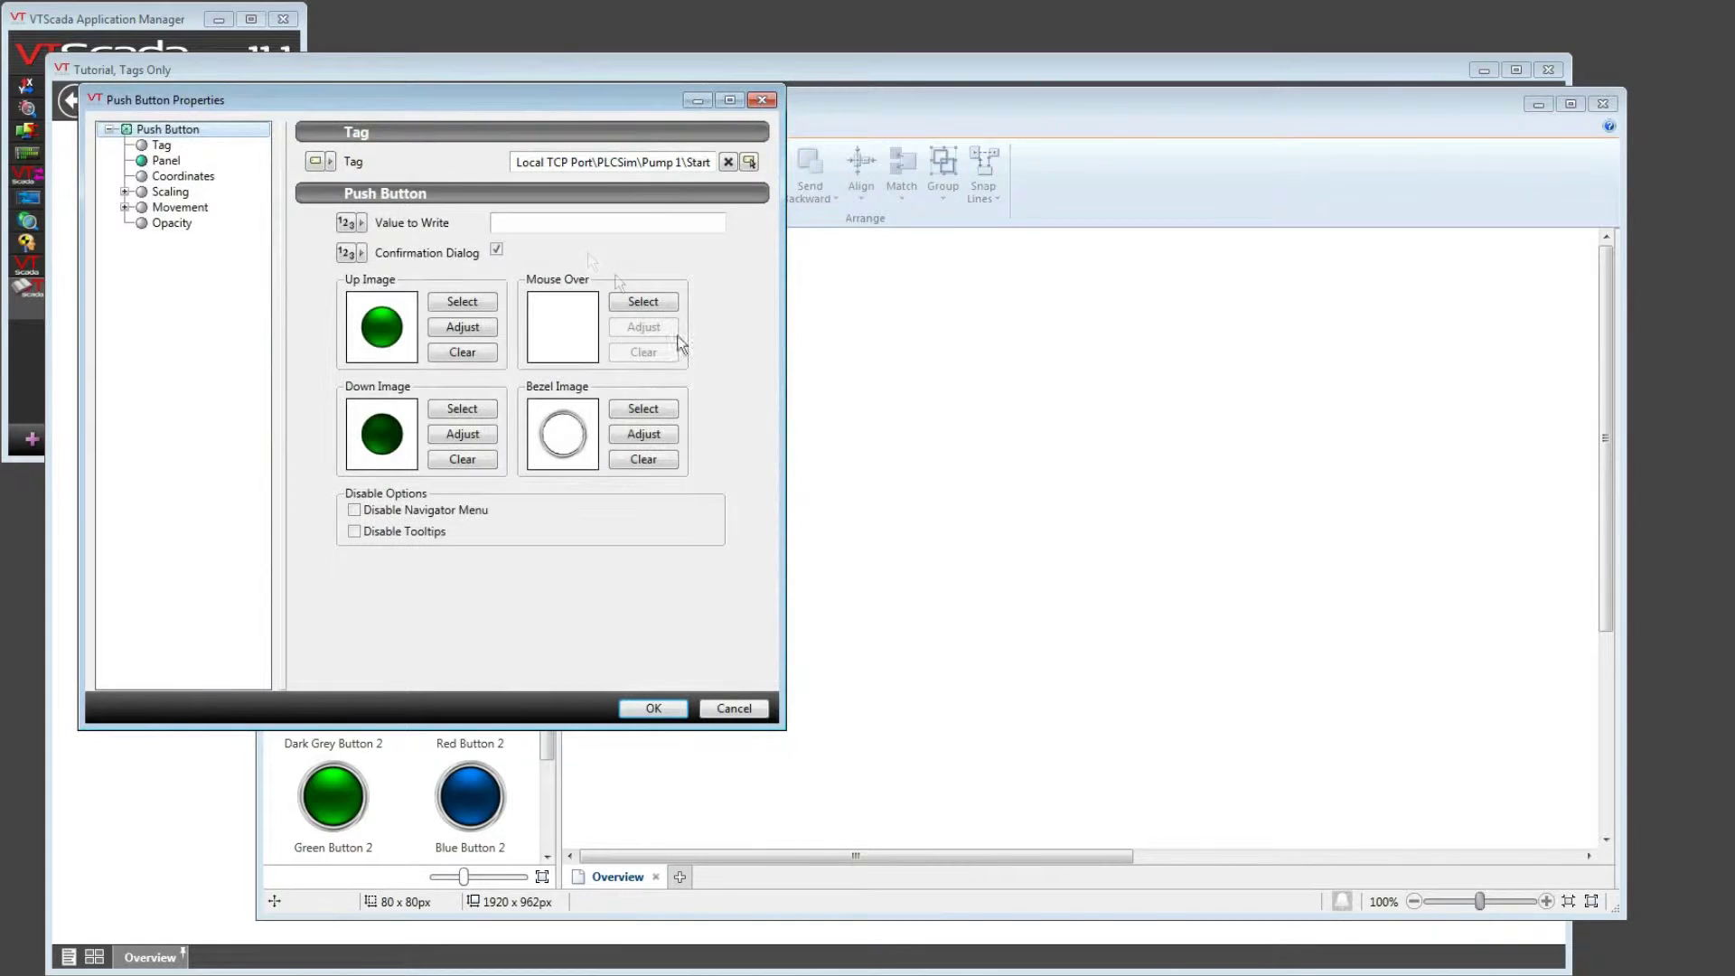
{"action": "left_click", "coordinate": [530, 223]}
{"action": "type", "text": "1"}
{"action": "left_click", "coordinate": [497, 251]}
{"action": "left_click", "coordinate": [655, 709]}
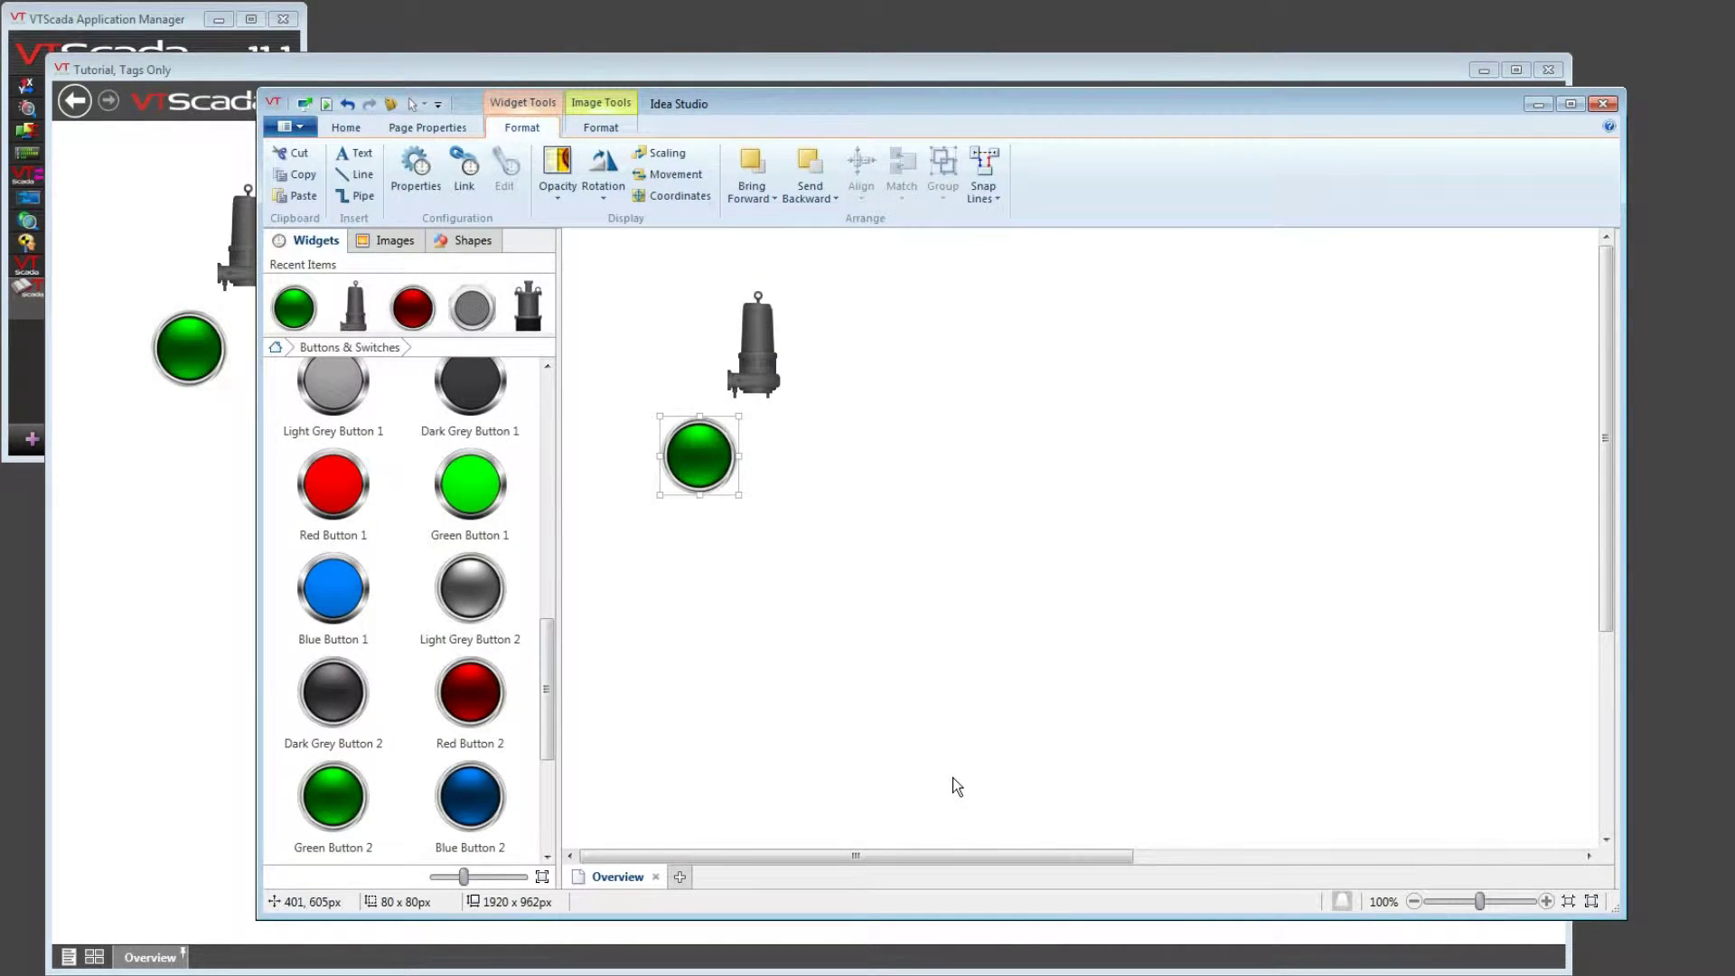
Add a Red Button 2 widget beside the green button and link it to Pump 1's Stop Pump tag
{"action": "left_click_drag", "start_coordinate": [471, 705], "coordinate": [799, 461]}
{"action": "right_click", "coordinate": [799, 460]}
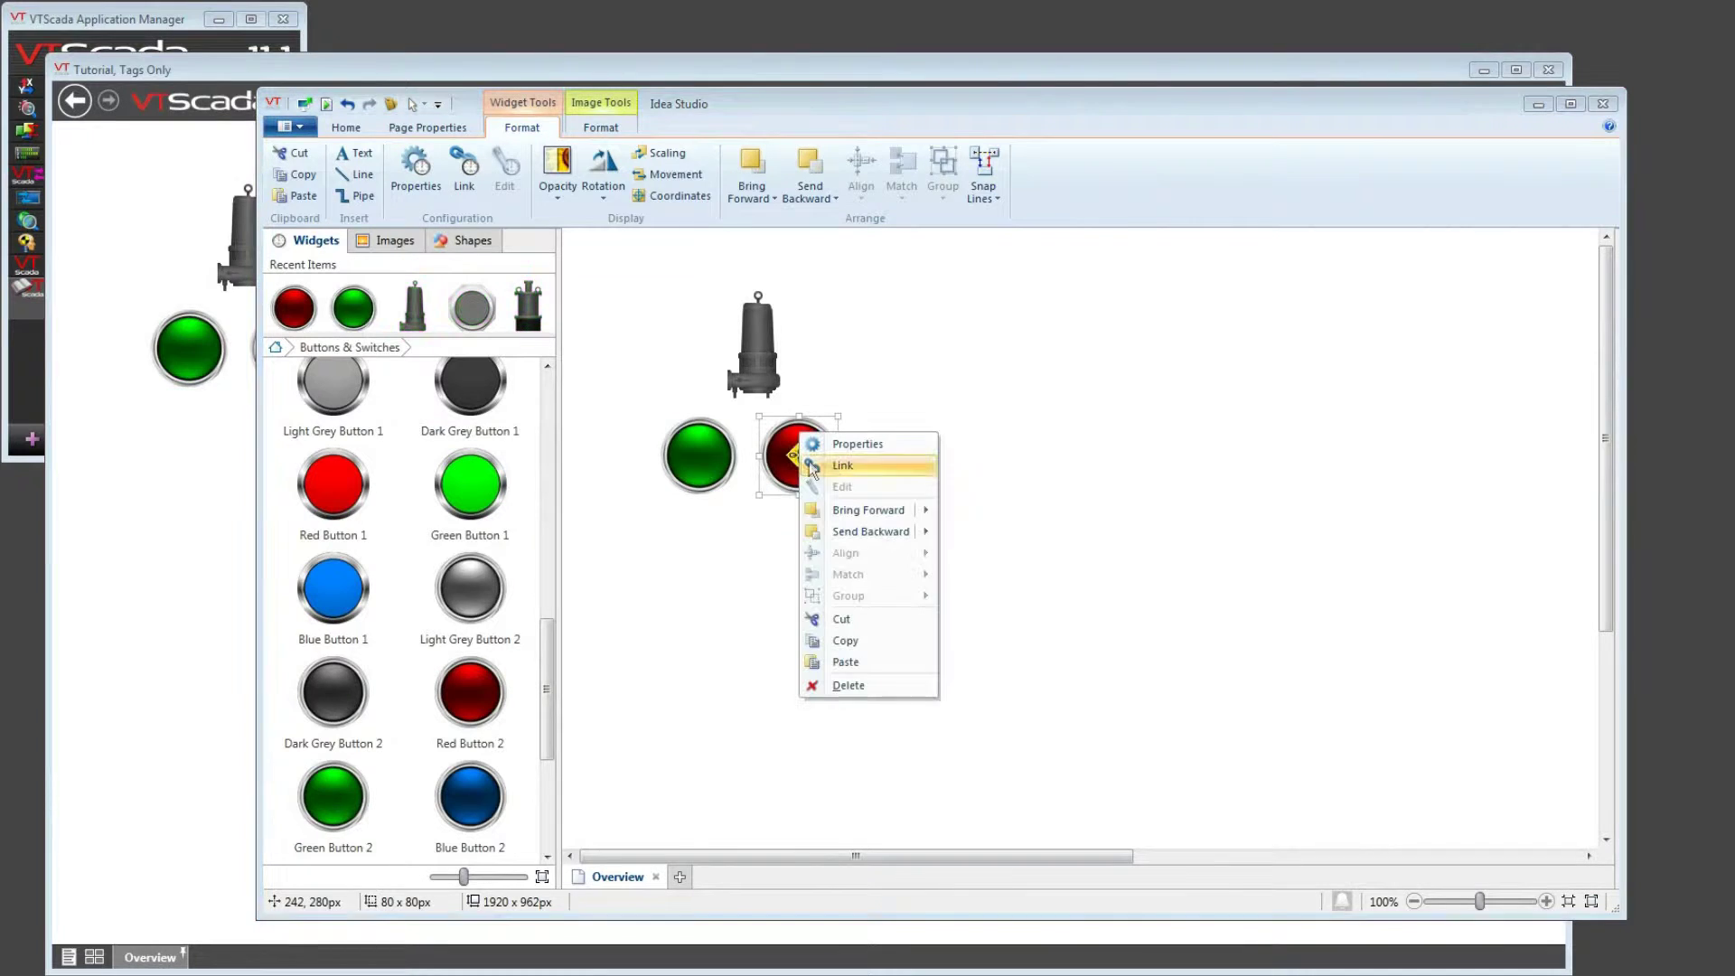
{"action": "left_click", "coordinate": [812, 468]}
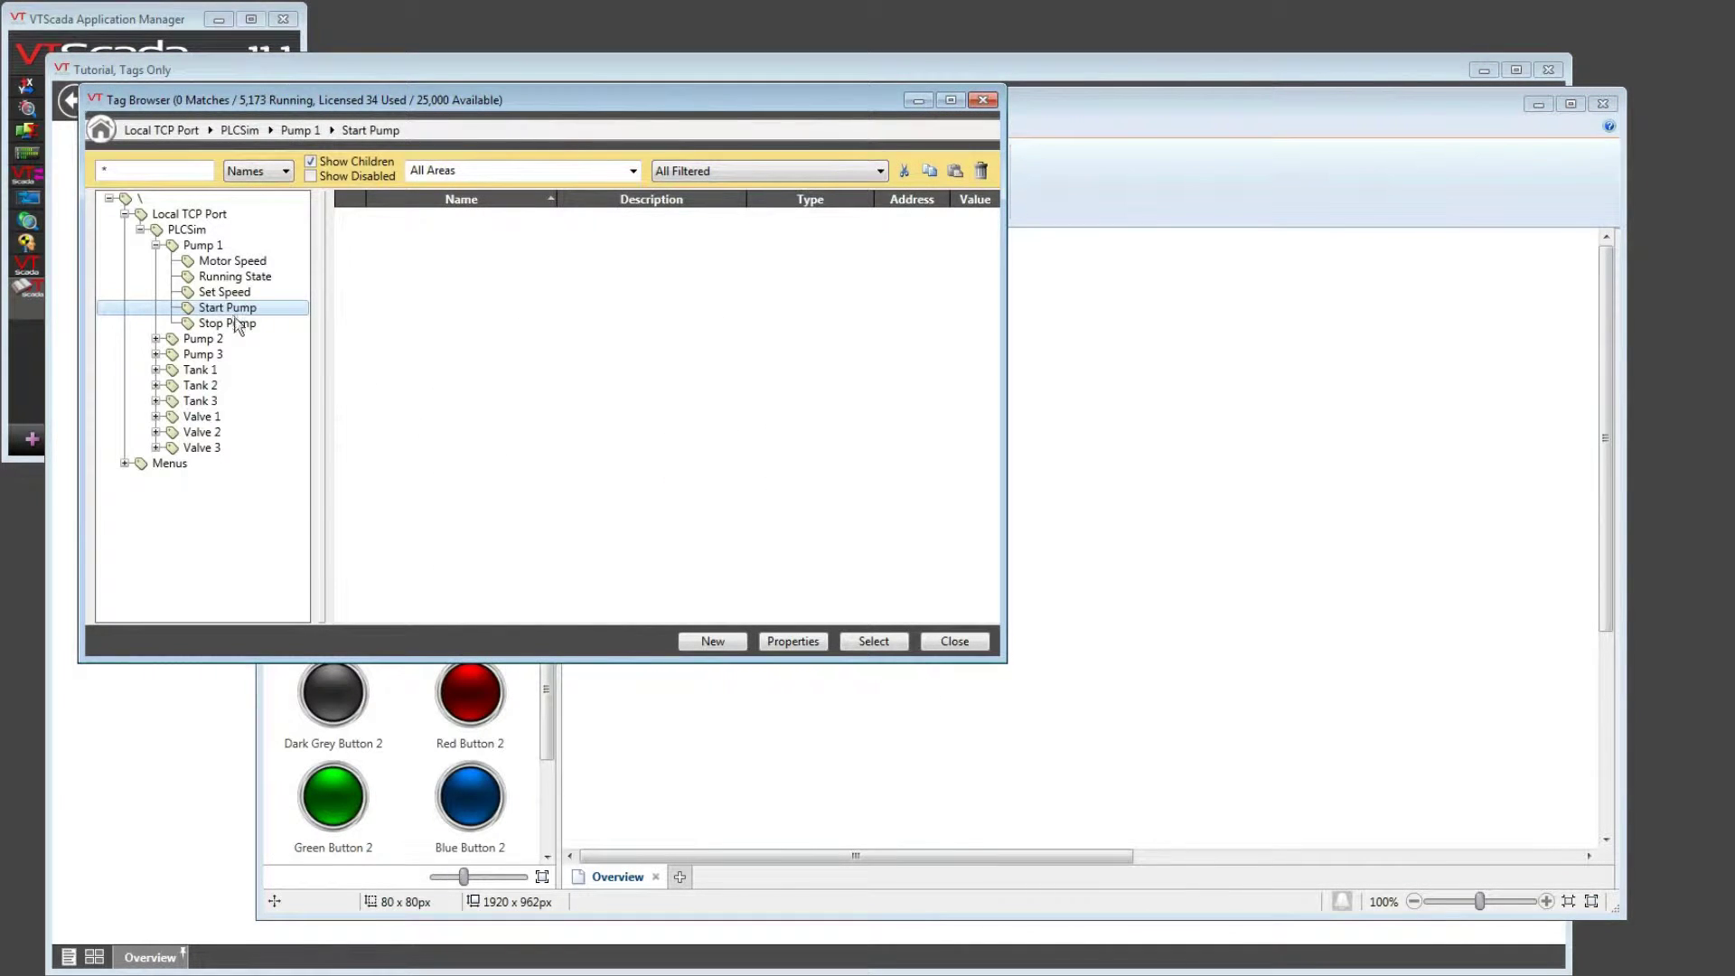
{"action": "left_click", "coordinate": [237, 323]}
{"action": "left_click", "coordinate": [873, 643]}
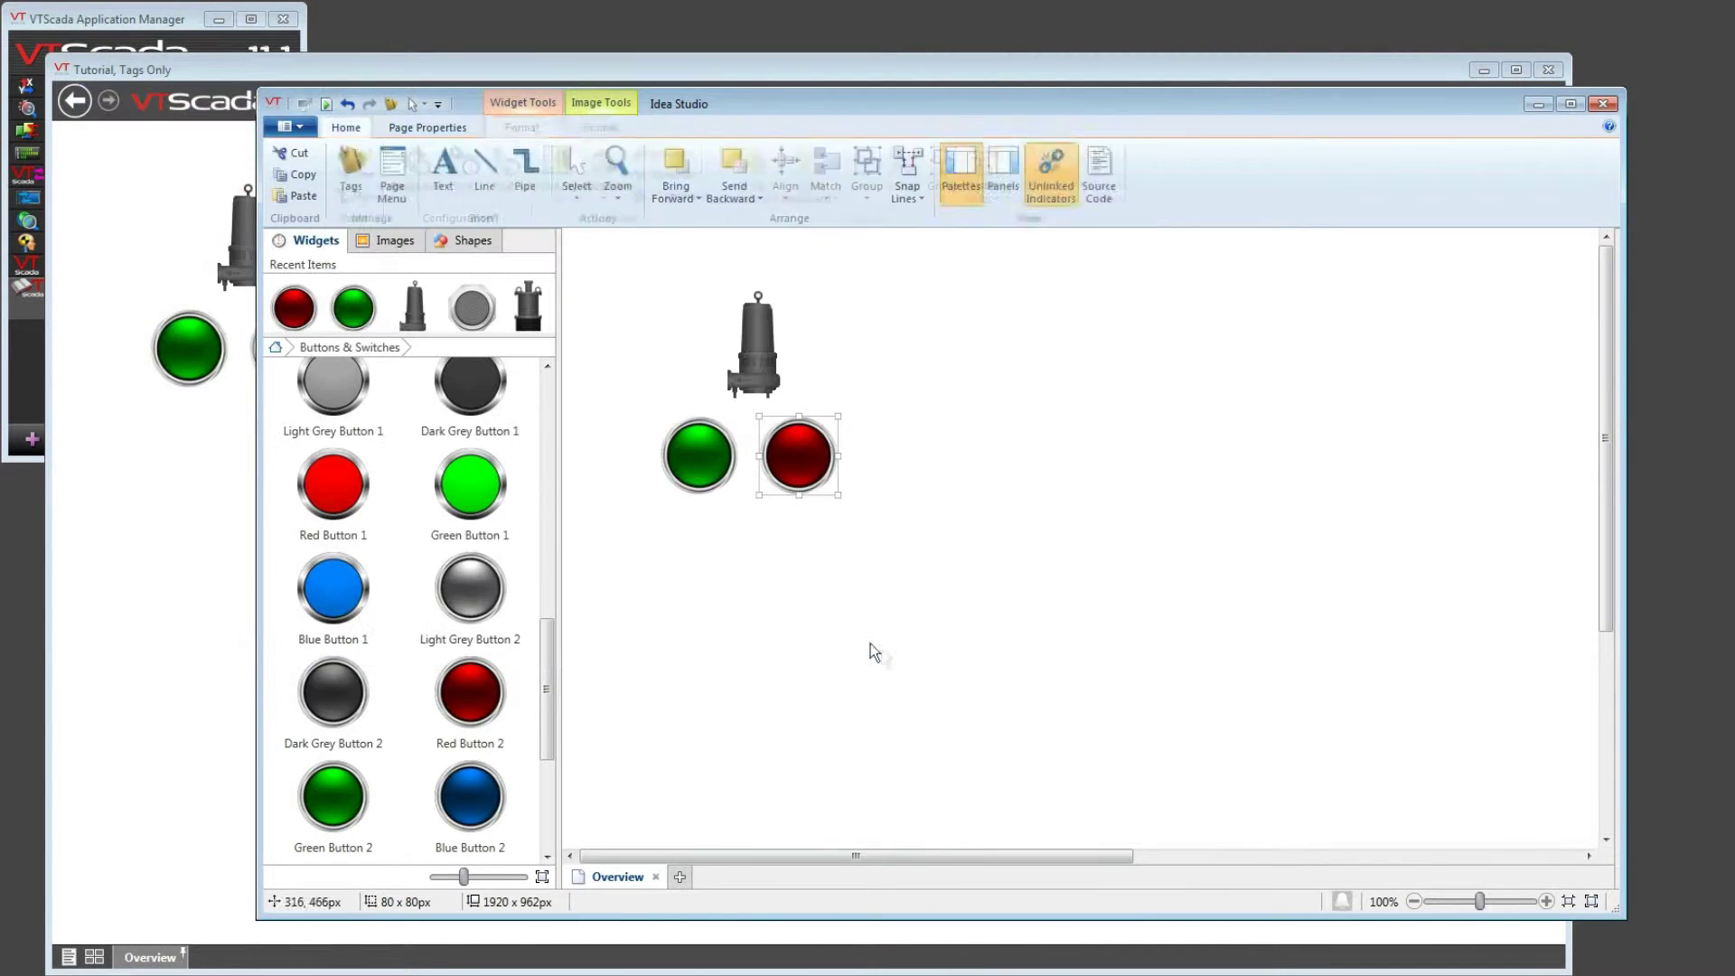
Configure the red button to write the value 1 without a confirmation dialog
{"action": "right_click", "coordinate": [804, 454]}
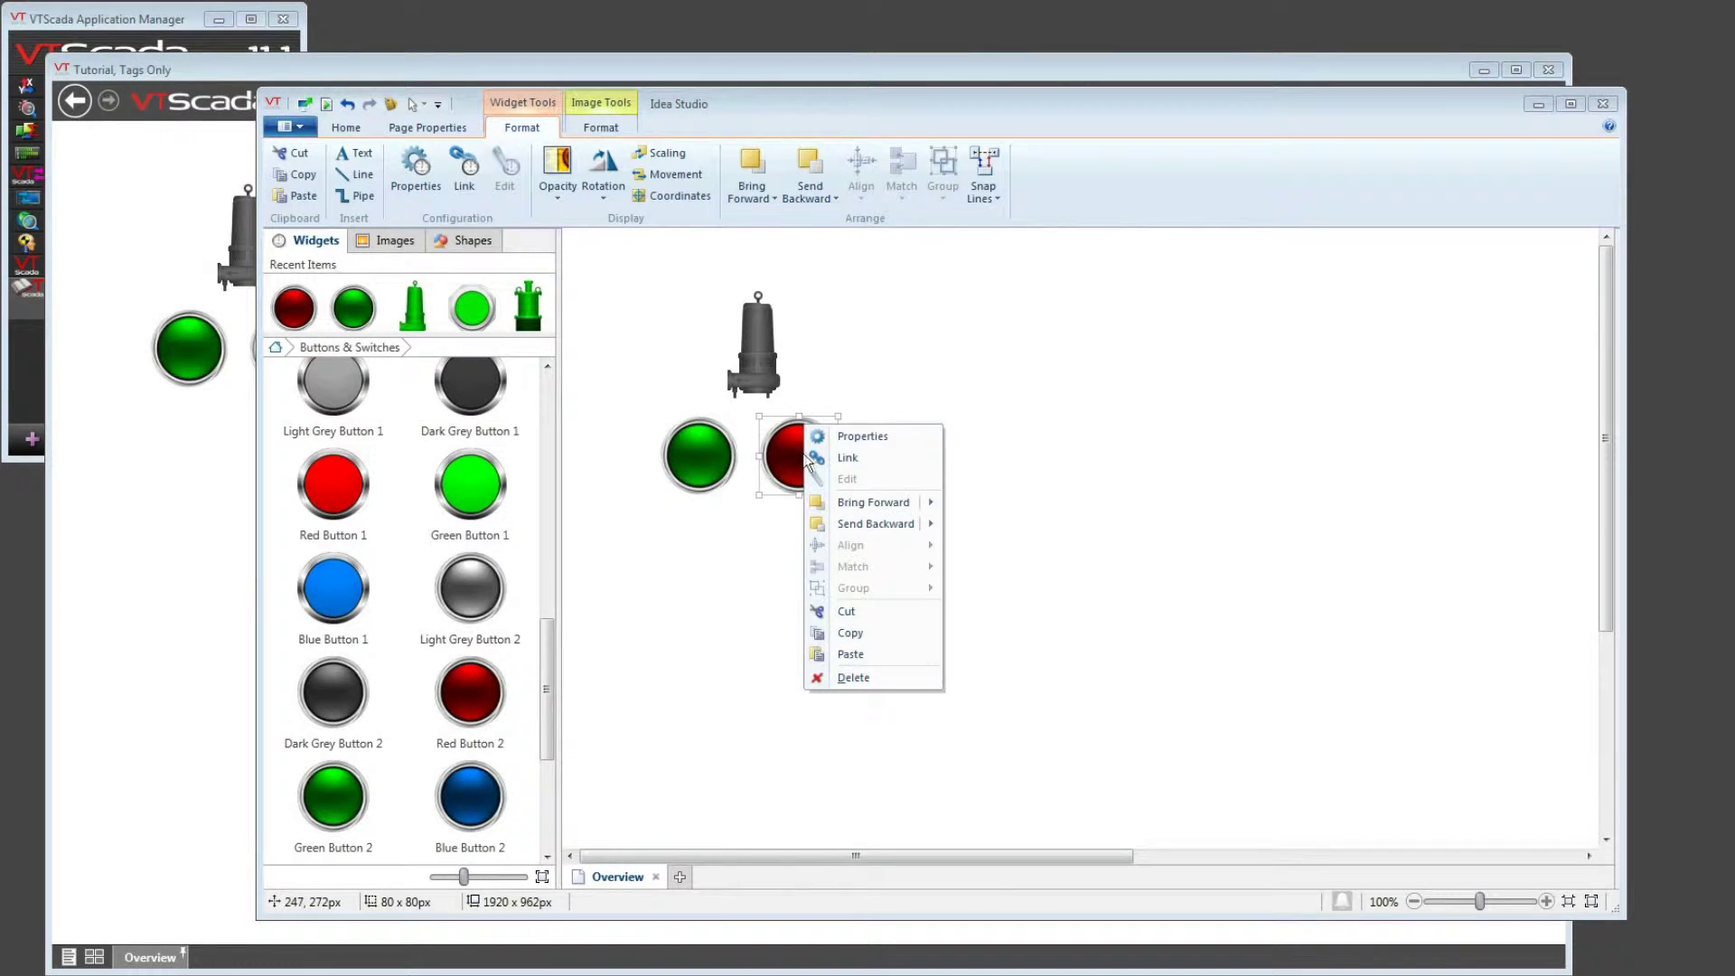
{"action": "left_click", "coordinate": [854, 437]}
{"action": "left_click", "coordinate": [555, 224]}
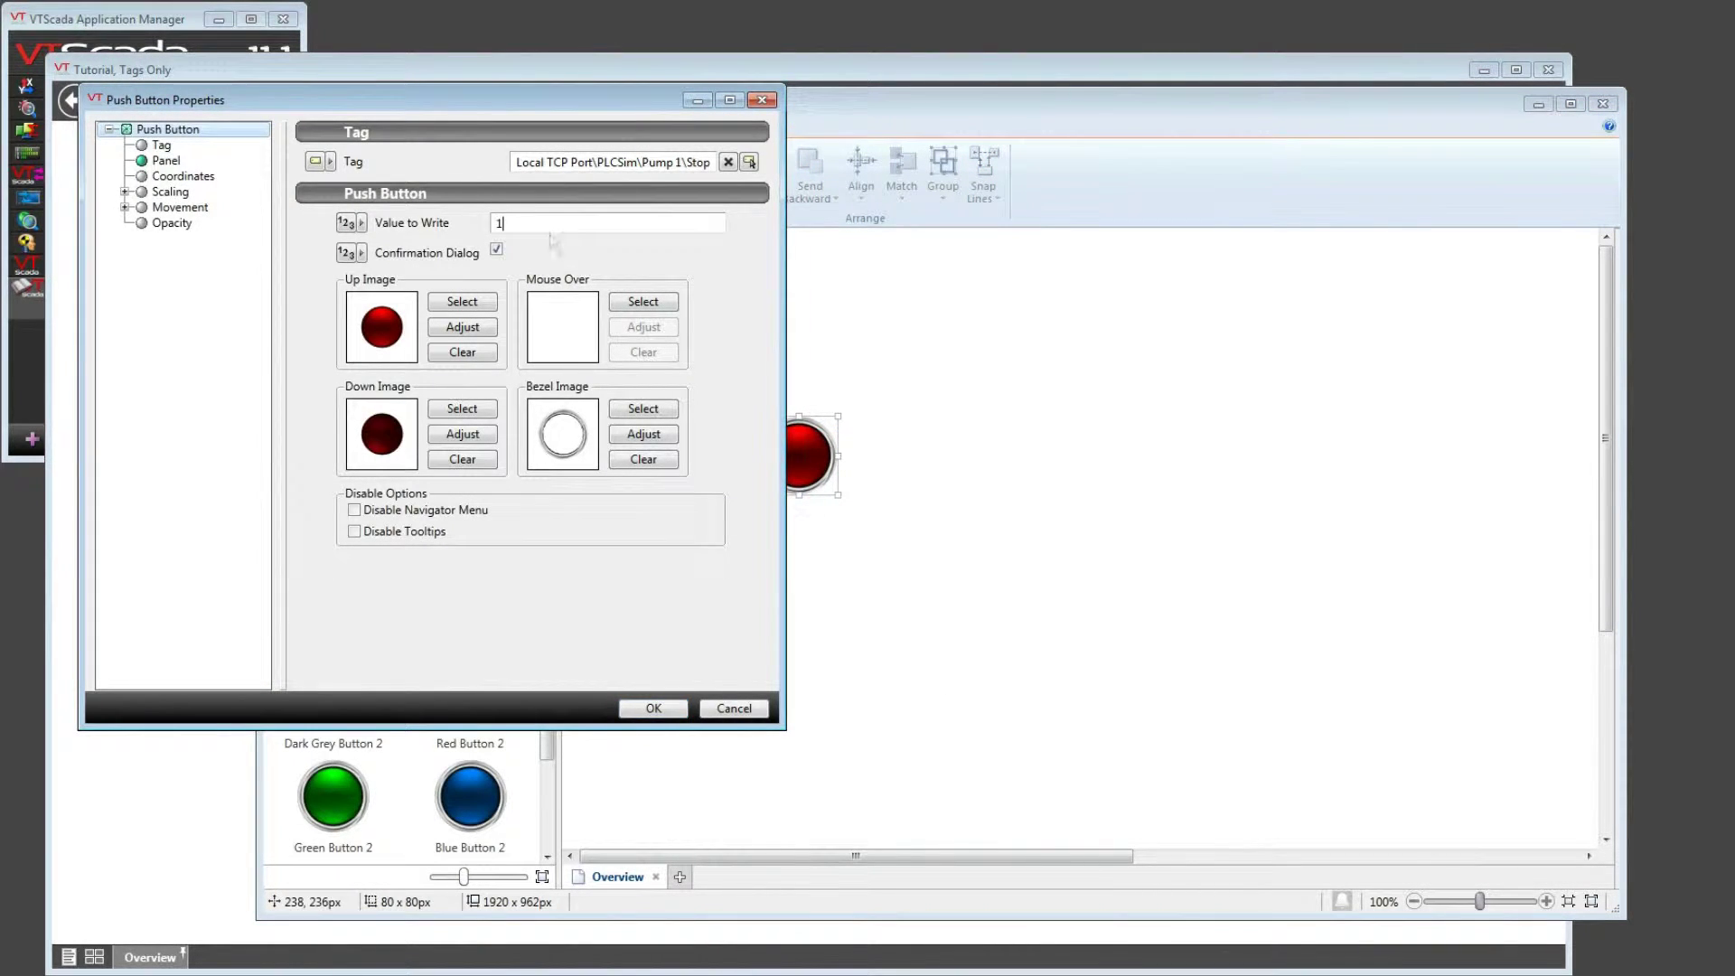
{"action": "left_click", "coordinate": [496, 252]}
{"action": "left_click", "coordinate": [655, 708]}
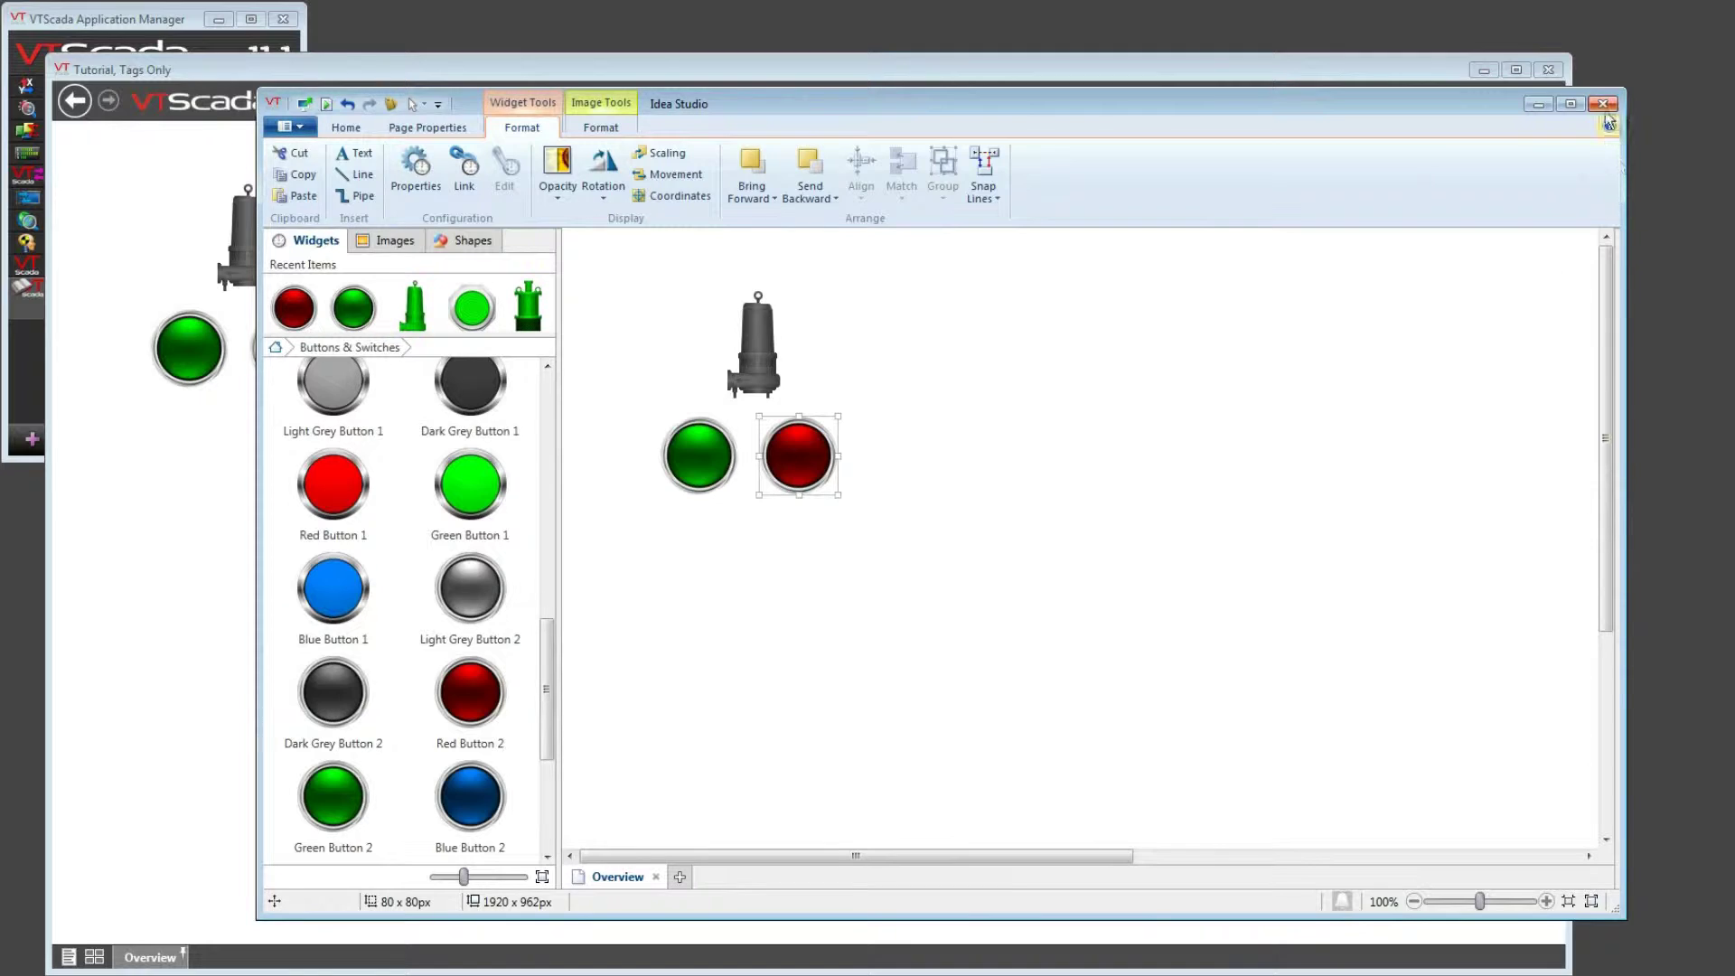
Close Idea Studio and test the running page by starting the pump with the green button and stopping it with the red one
{"action": "left_click", "coordinate": [1603, 104]}
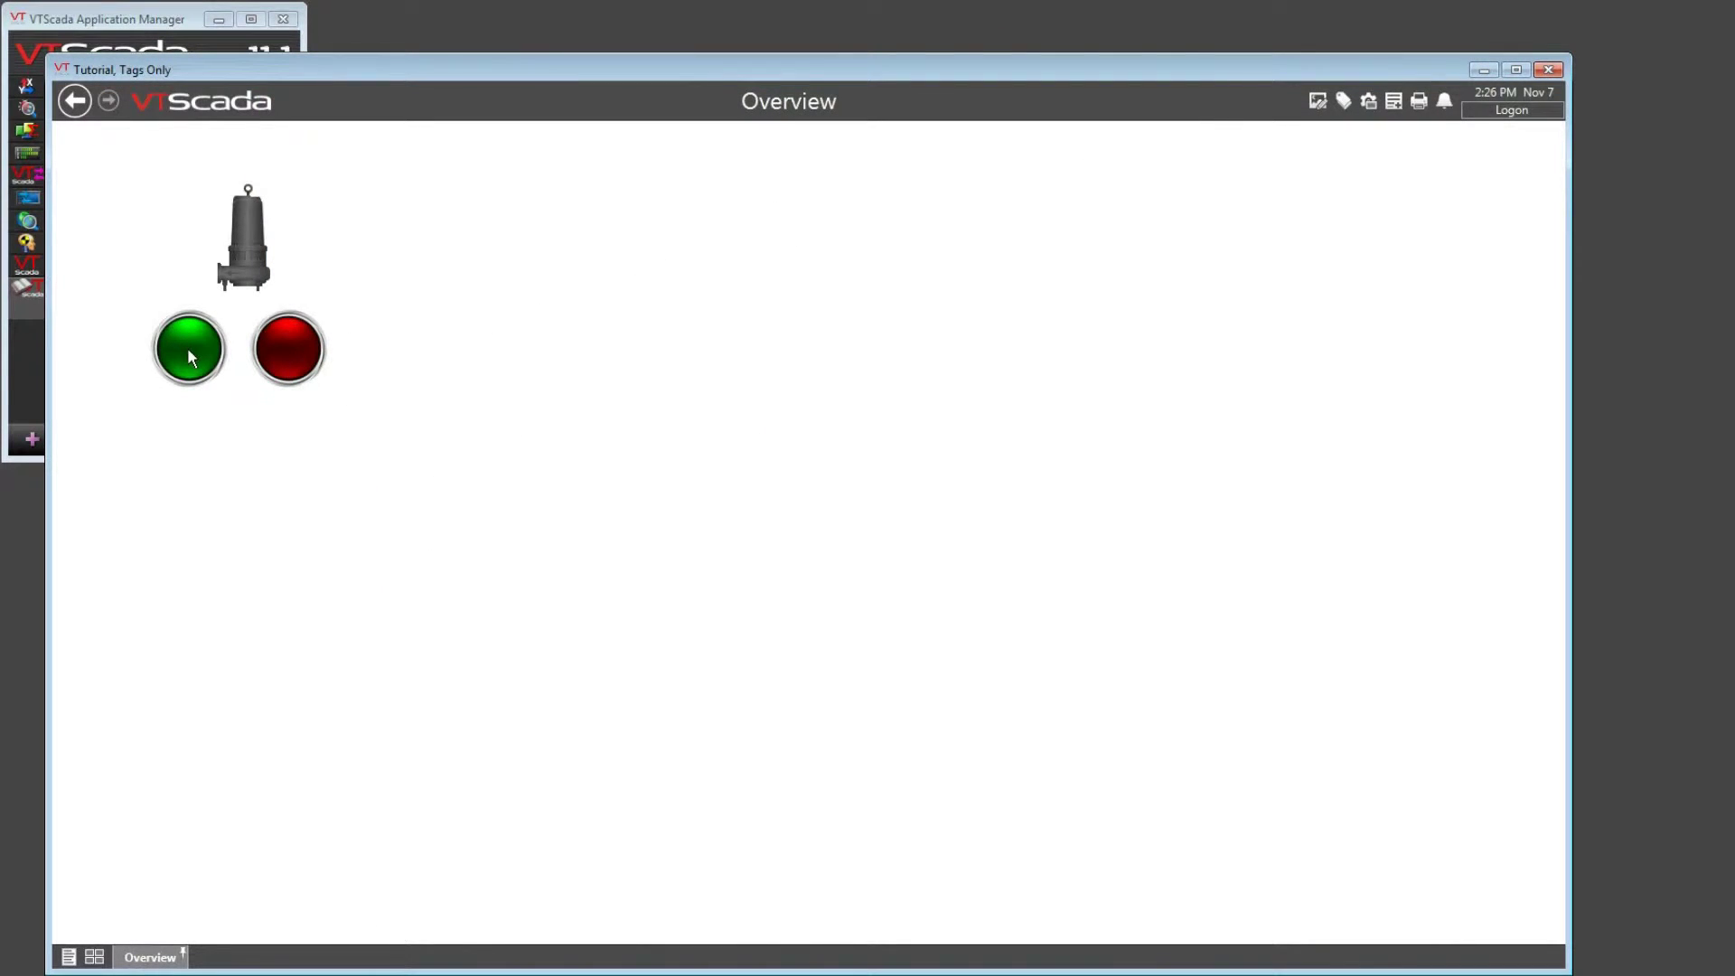
{"action": "left_click", "coordinate": [187, 349]}
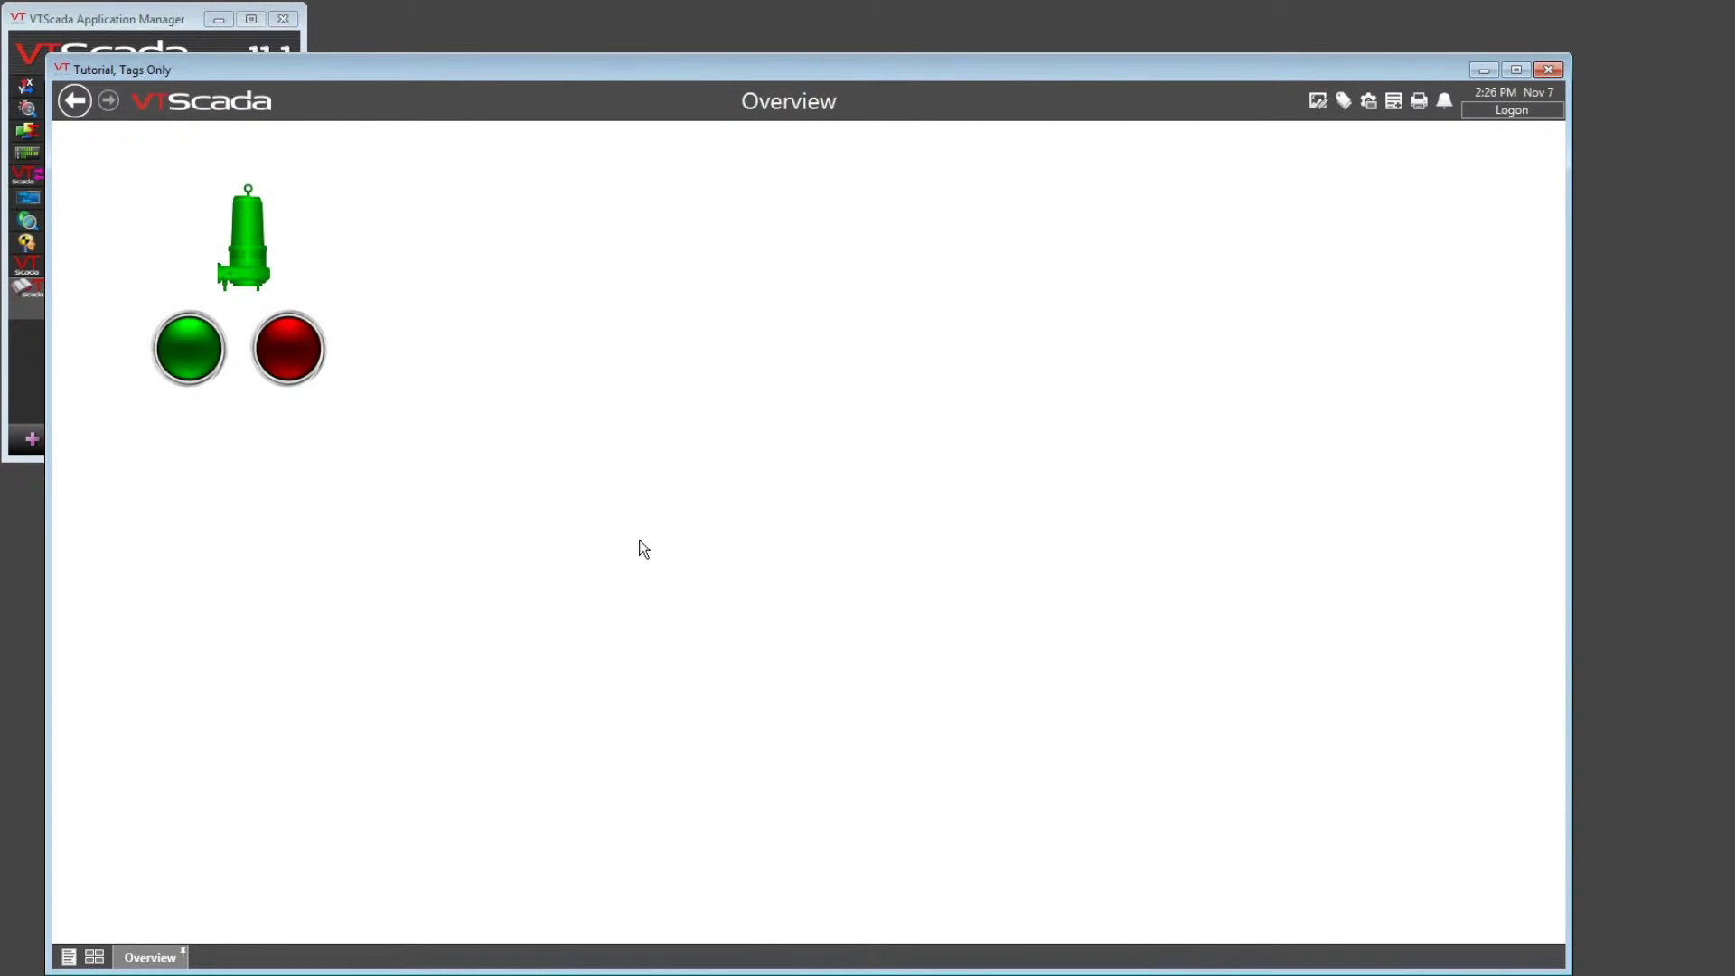
{"action": "left_click", "coordinate": [299, 344]}
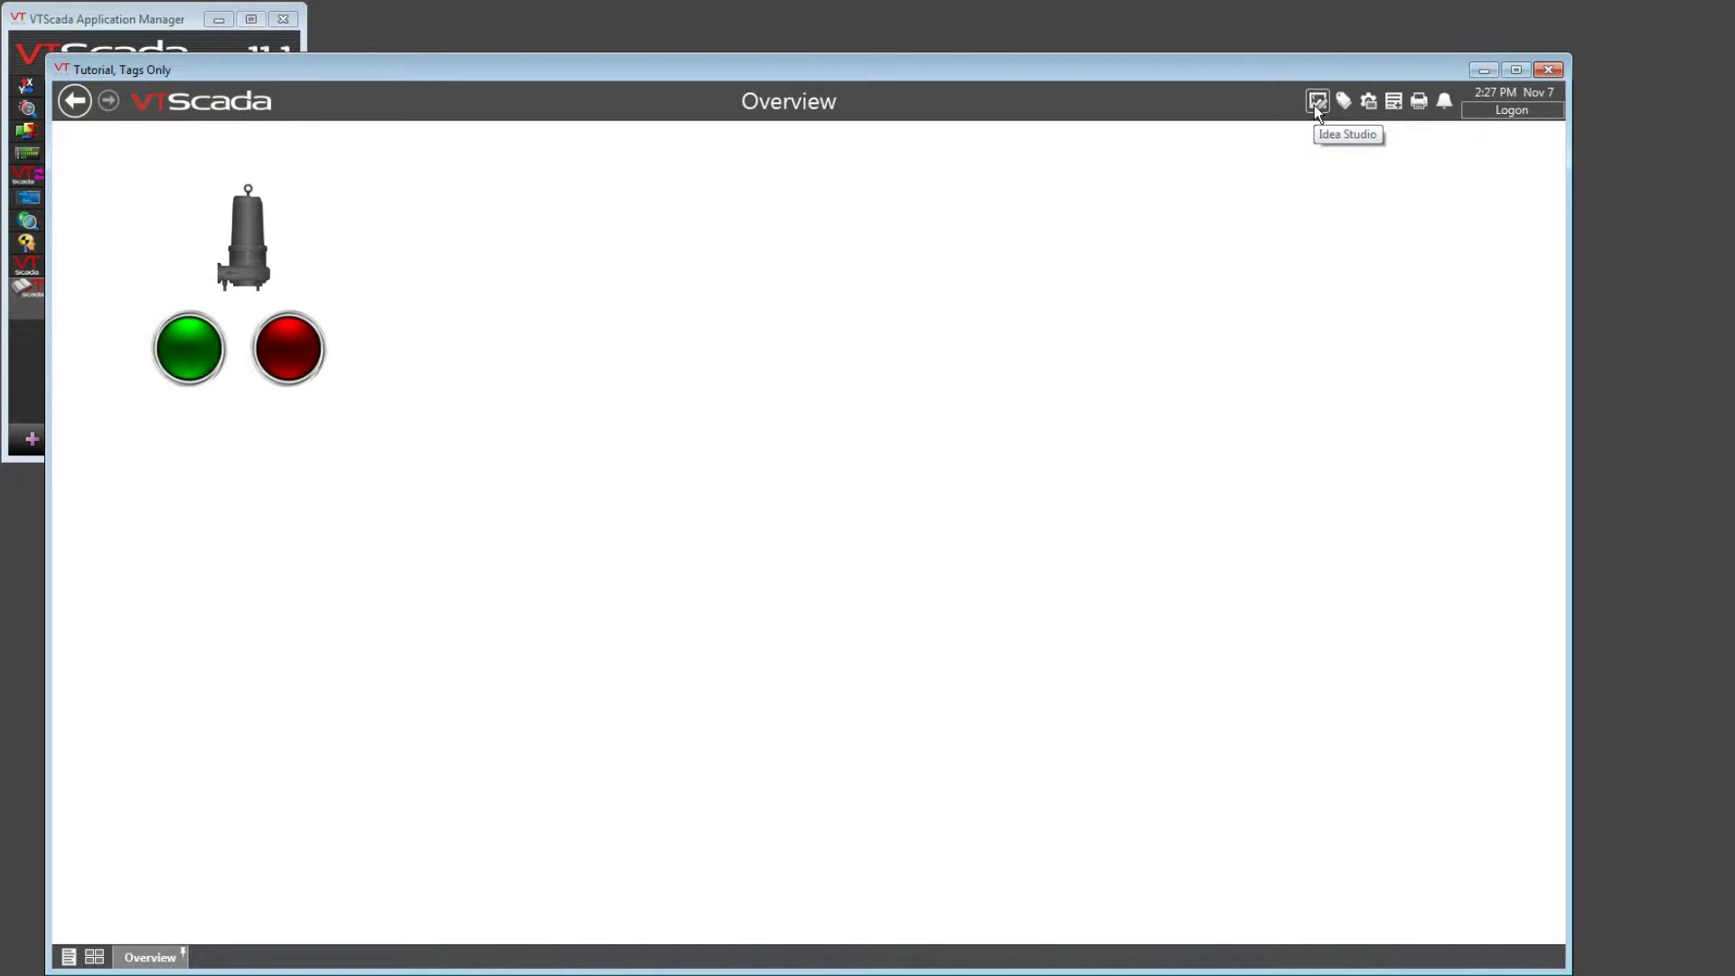
{"action": "mouse_move", "coordinate": [252, 225]}
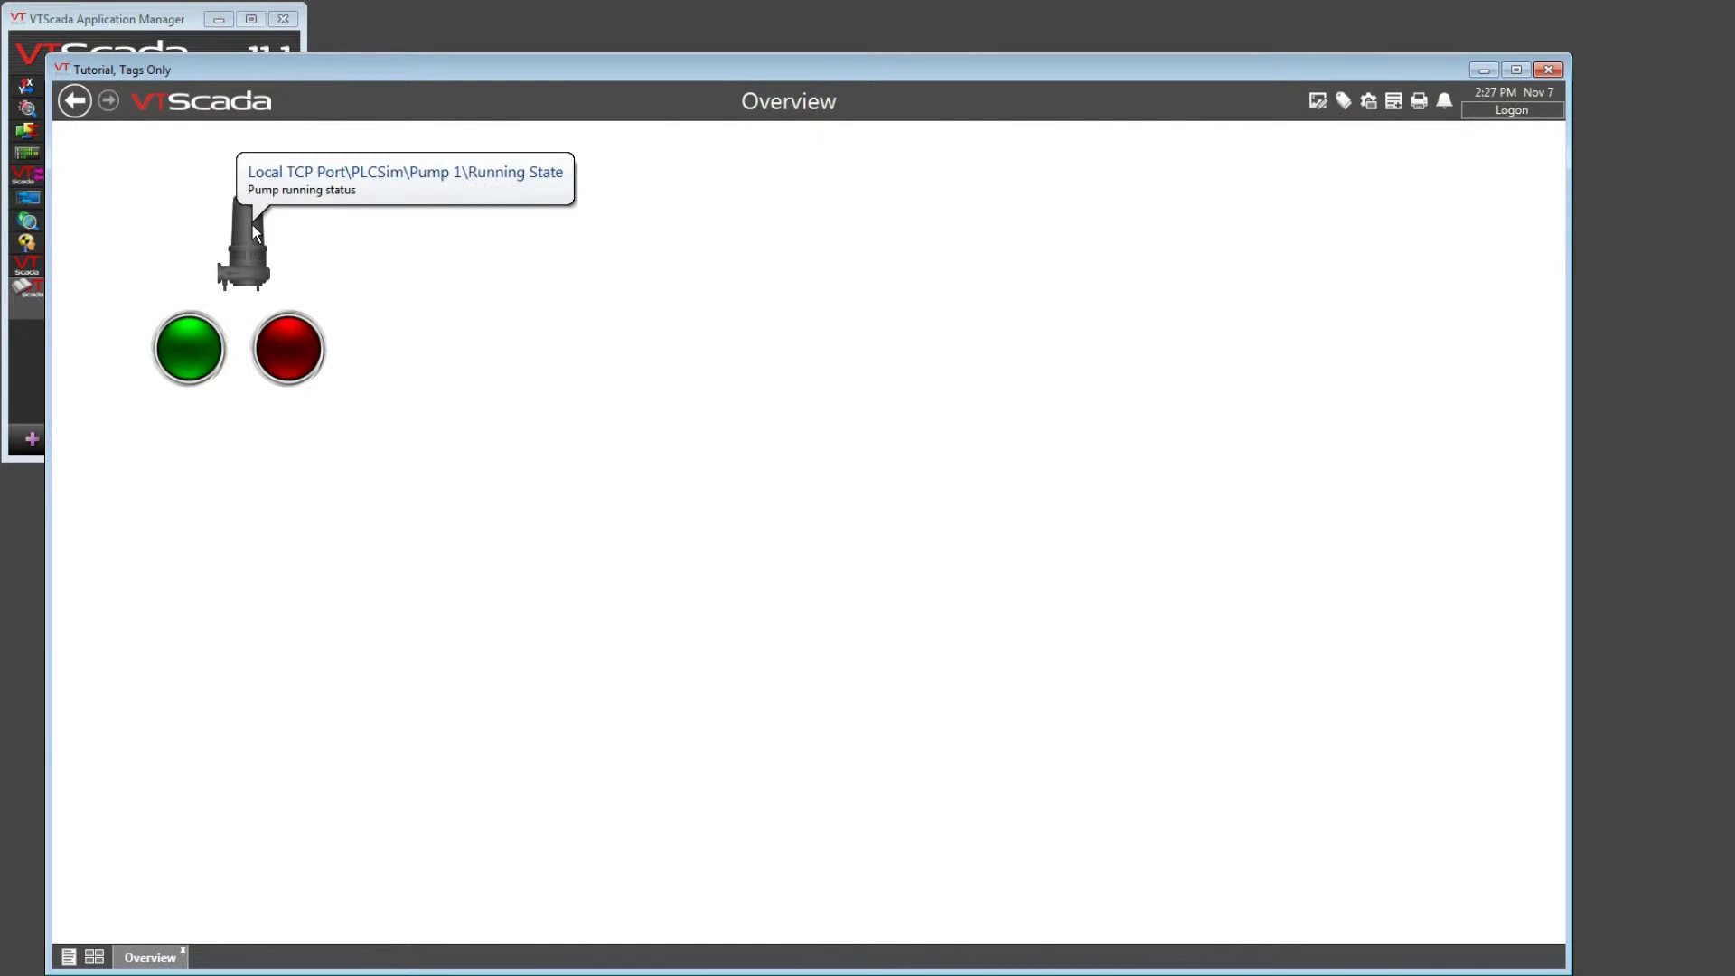
Reopen the Overview page in Idea Studio and place an LCD 10x1 Bar gauge beside the pump
{"action": "left_click", "coordinate": [1318, 102]}
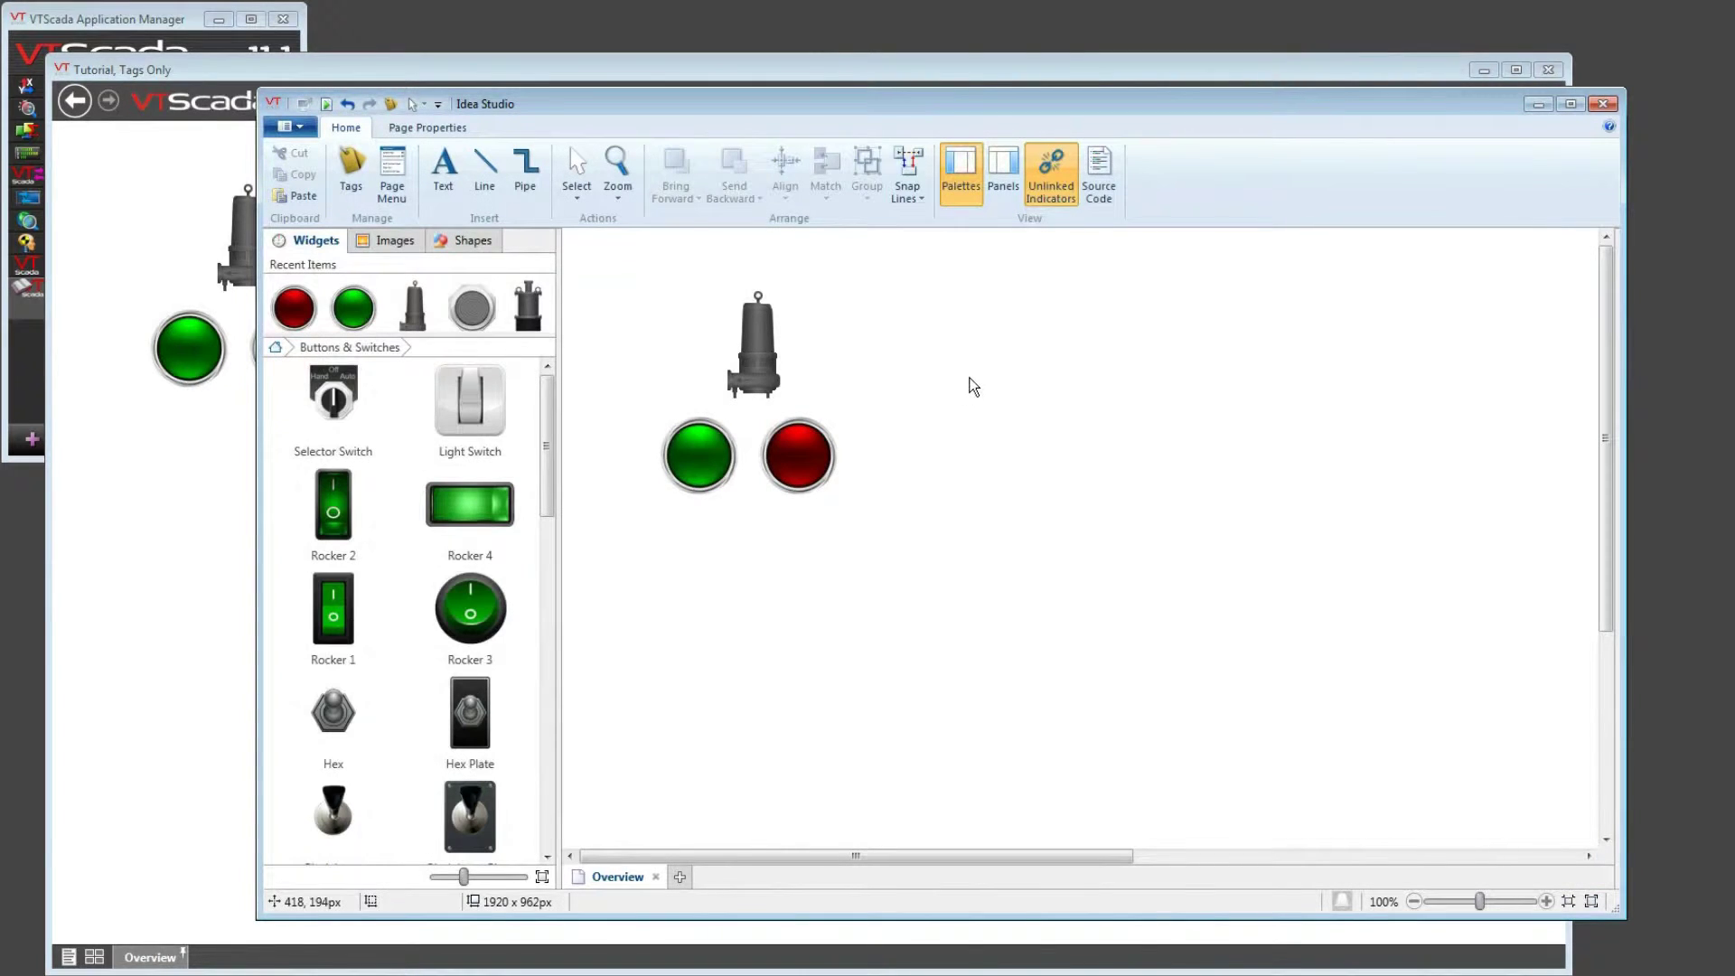
{"action": "left_click", "coordinate": [277, 349]}
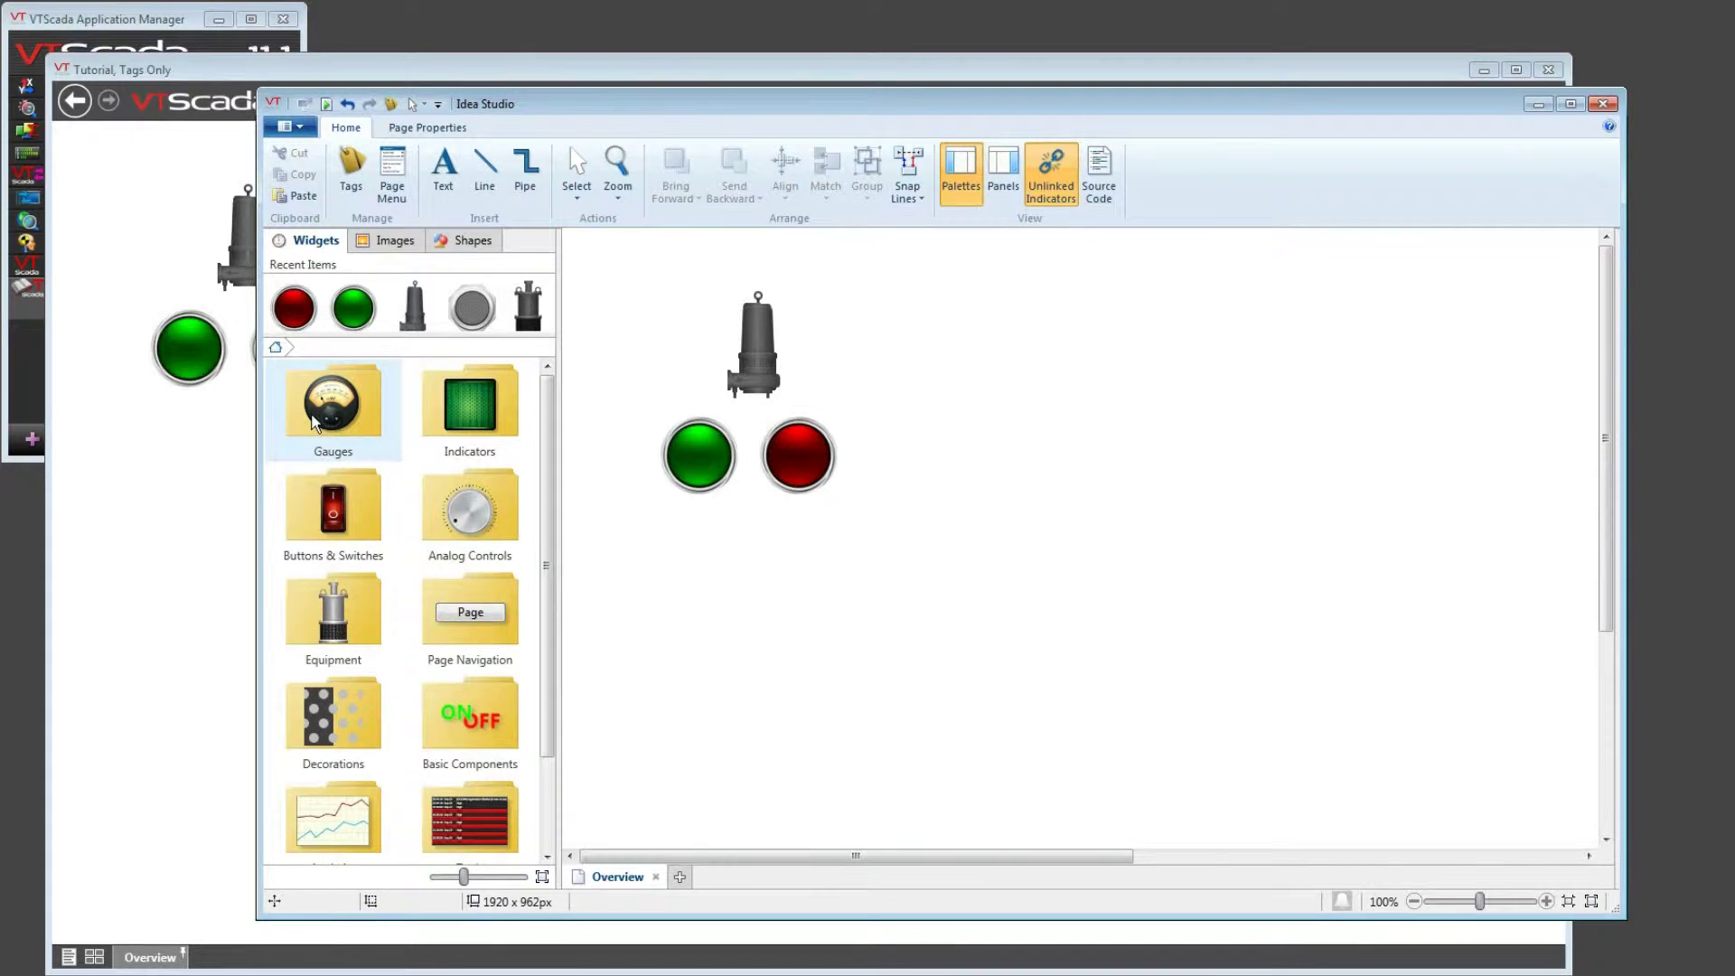
{"action": "left_click", "coordinate": [313, 421]}
{"action": "left_click_drag", "start_coordinate": [546, 432], "coordinate": [571, 717]}
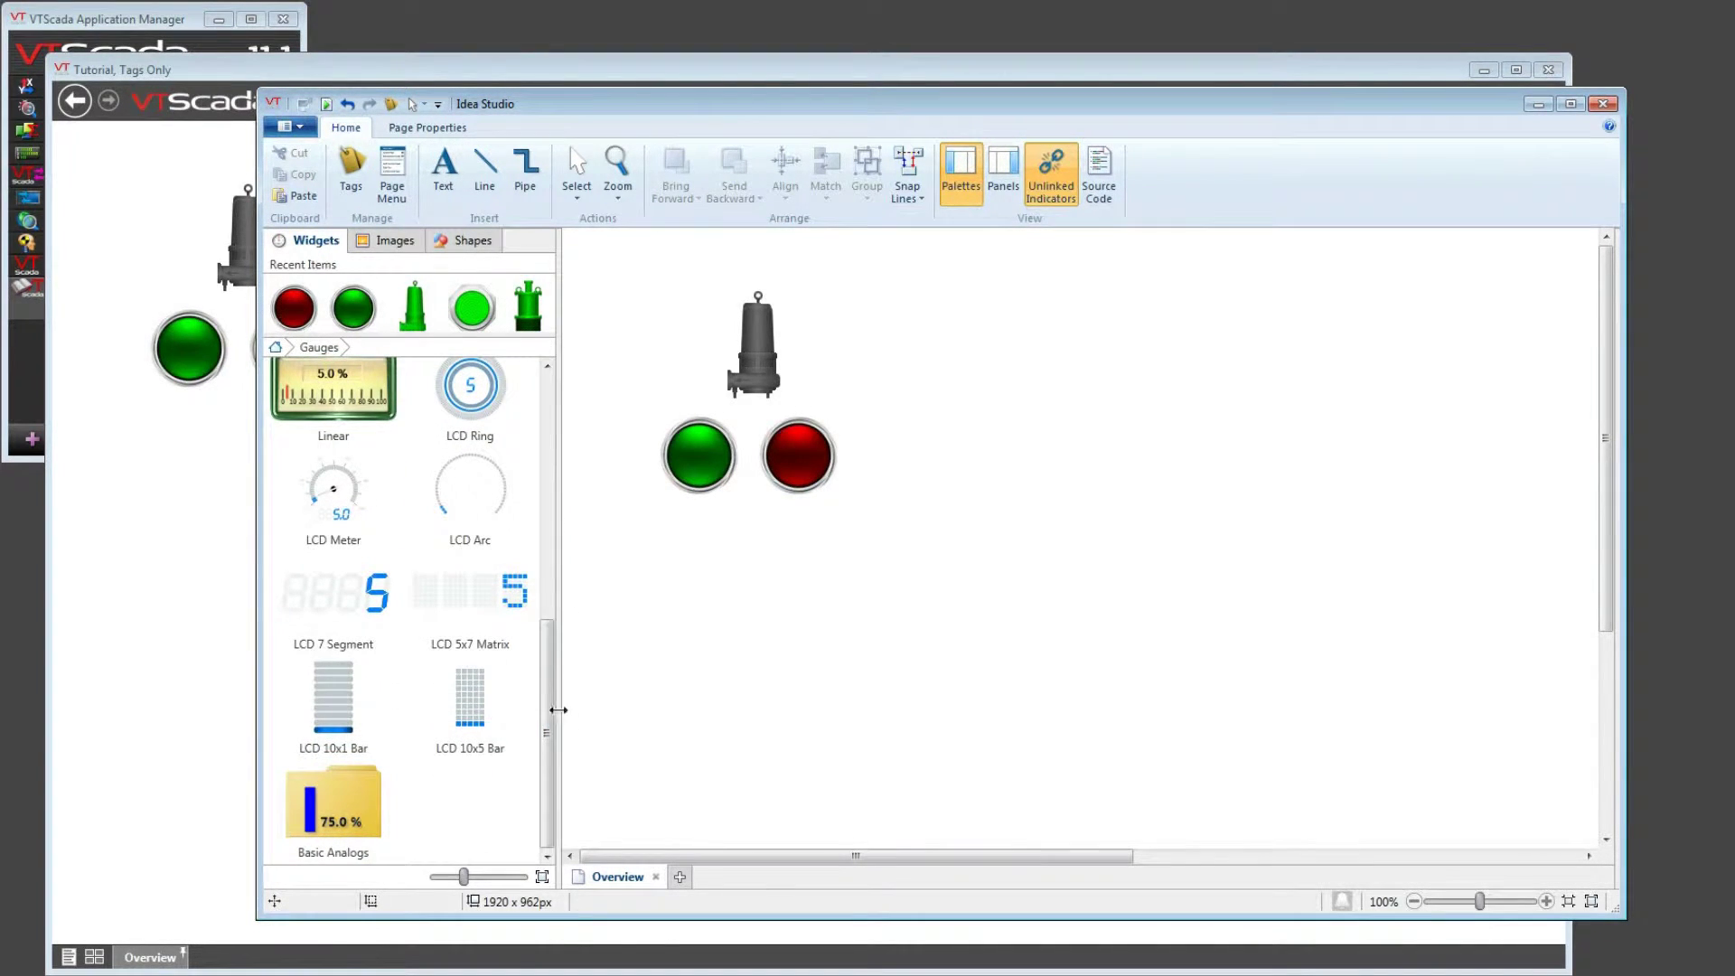
{"action": "left_click_drag", "start_coordinate": [334, 707], "coordinate": [866, 357]}
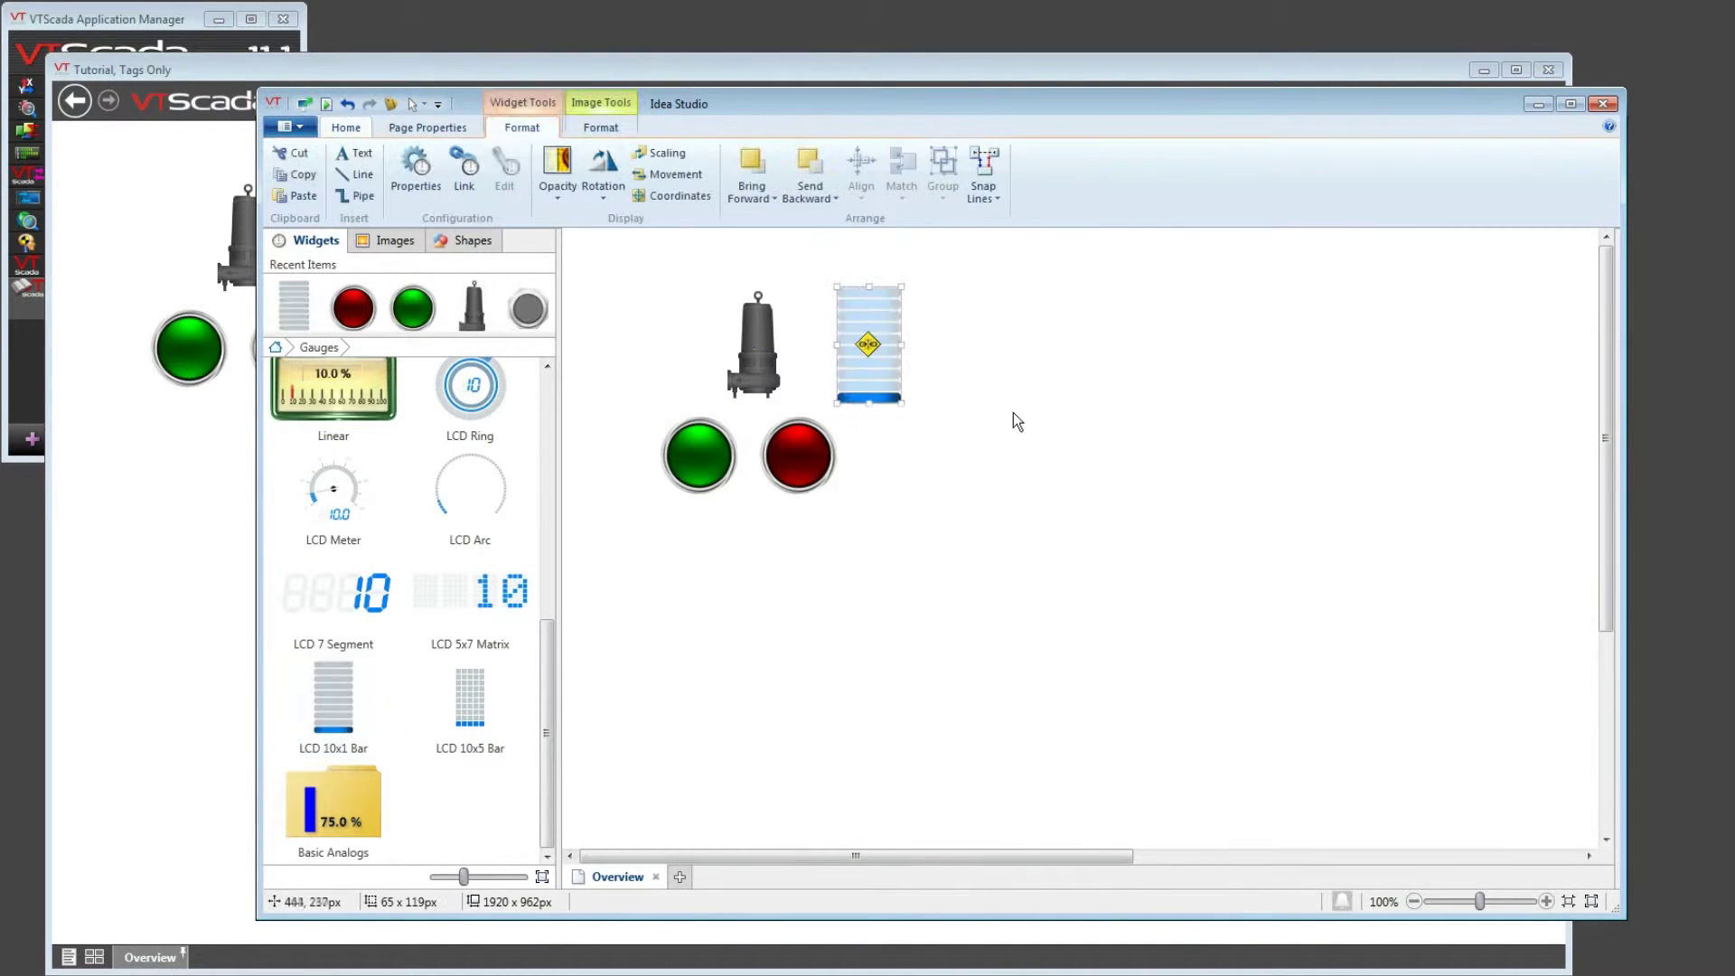
Link the LCD bar gauge to the Tank Level tag of Tank 1
{"action": "right_click", "coordinate": [879, 351]}
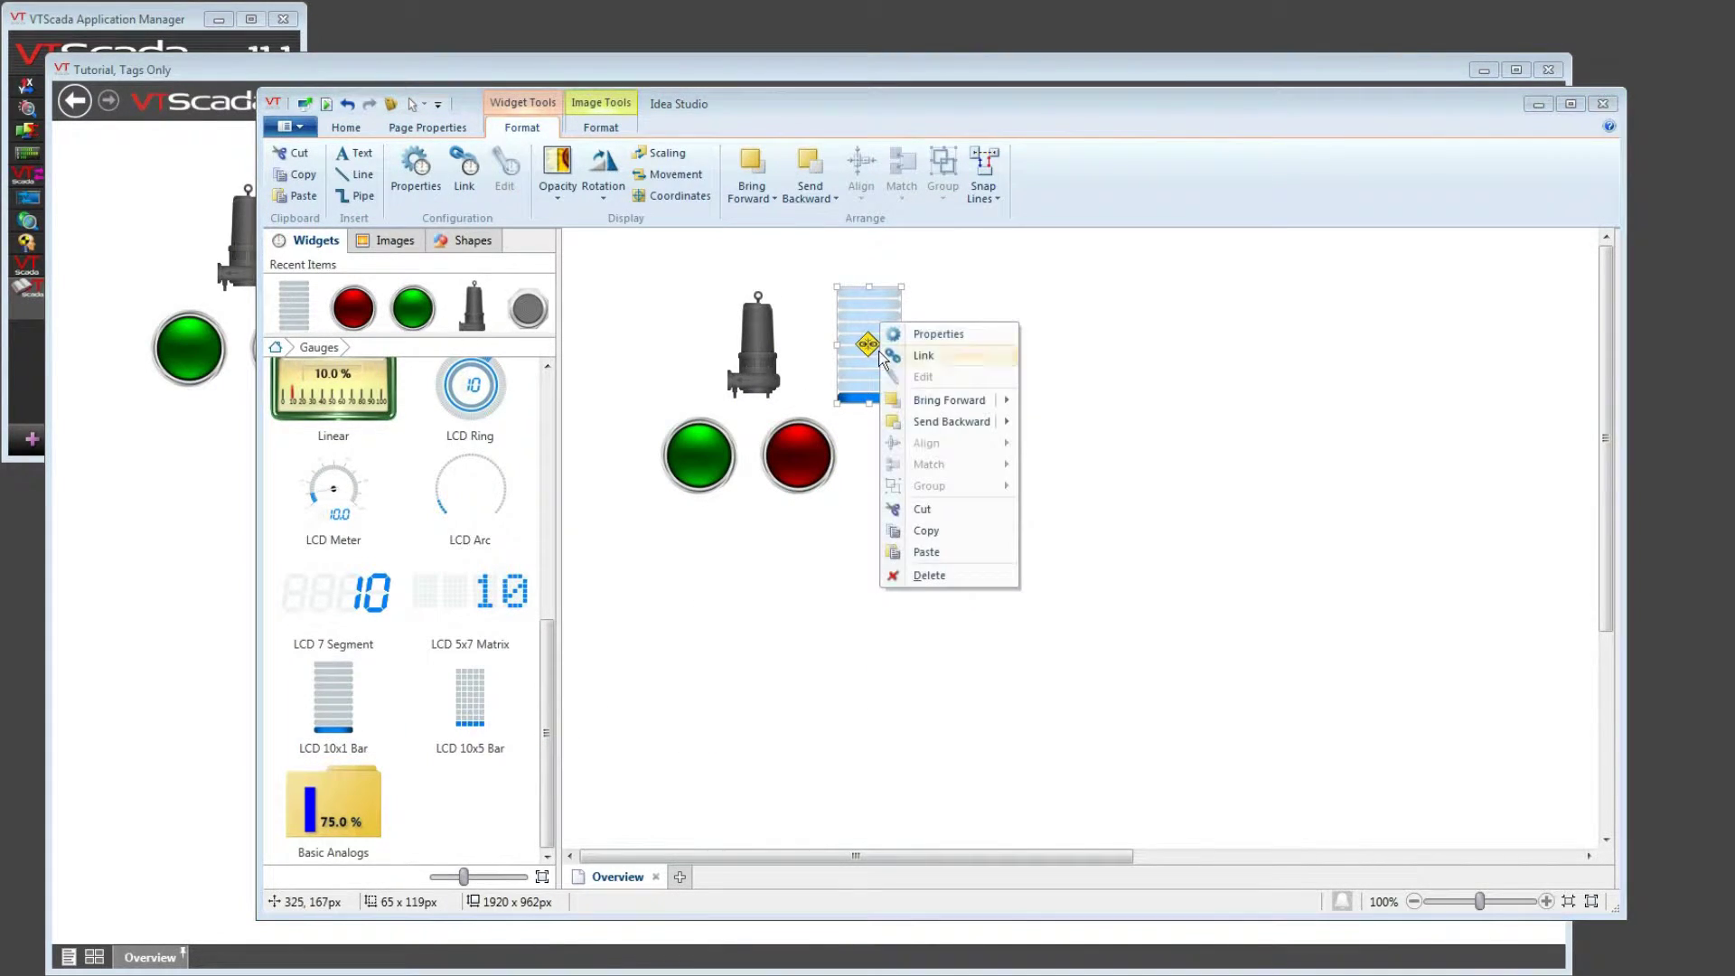
{"action": "left_click", "coordinate": [911, 354]}
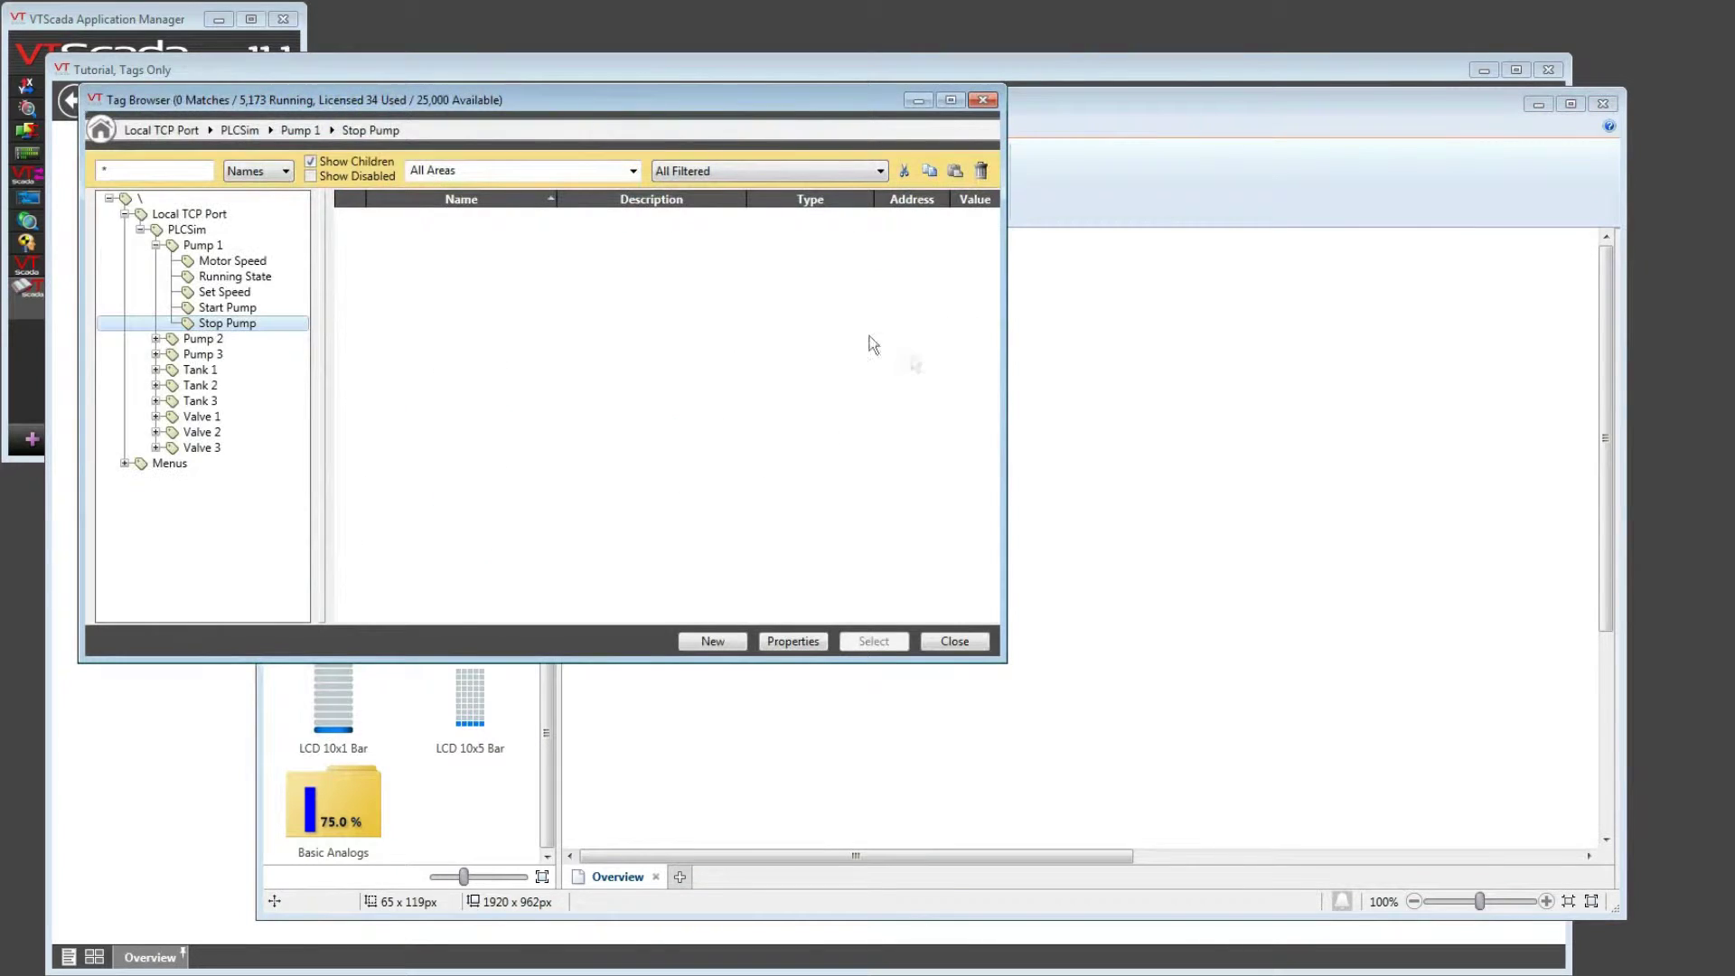
{"action": "left_click", "coordinate": [155, 369]}
{"action": "right_click", "coordinate": [230, 387]}
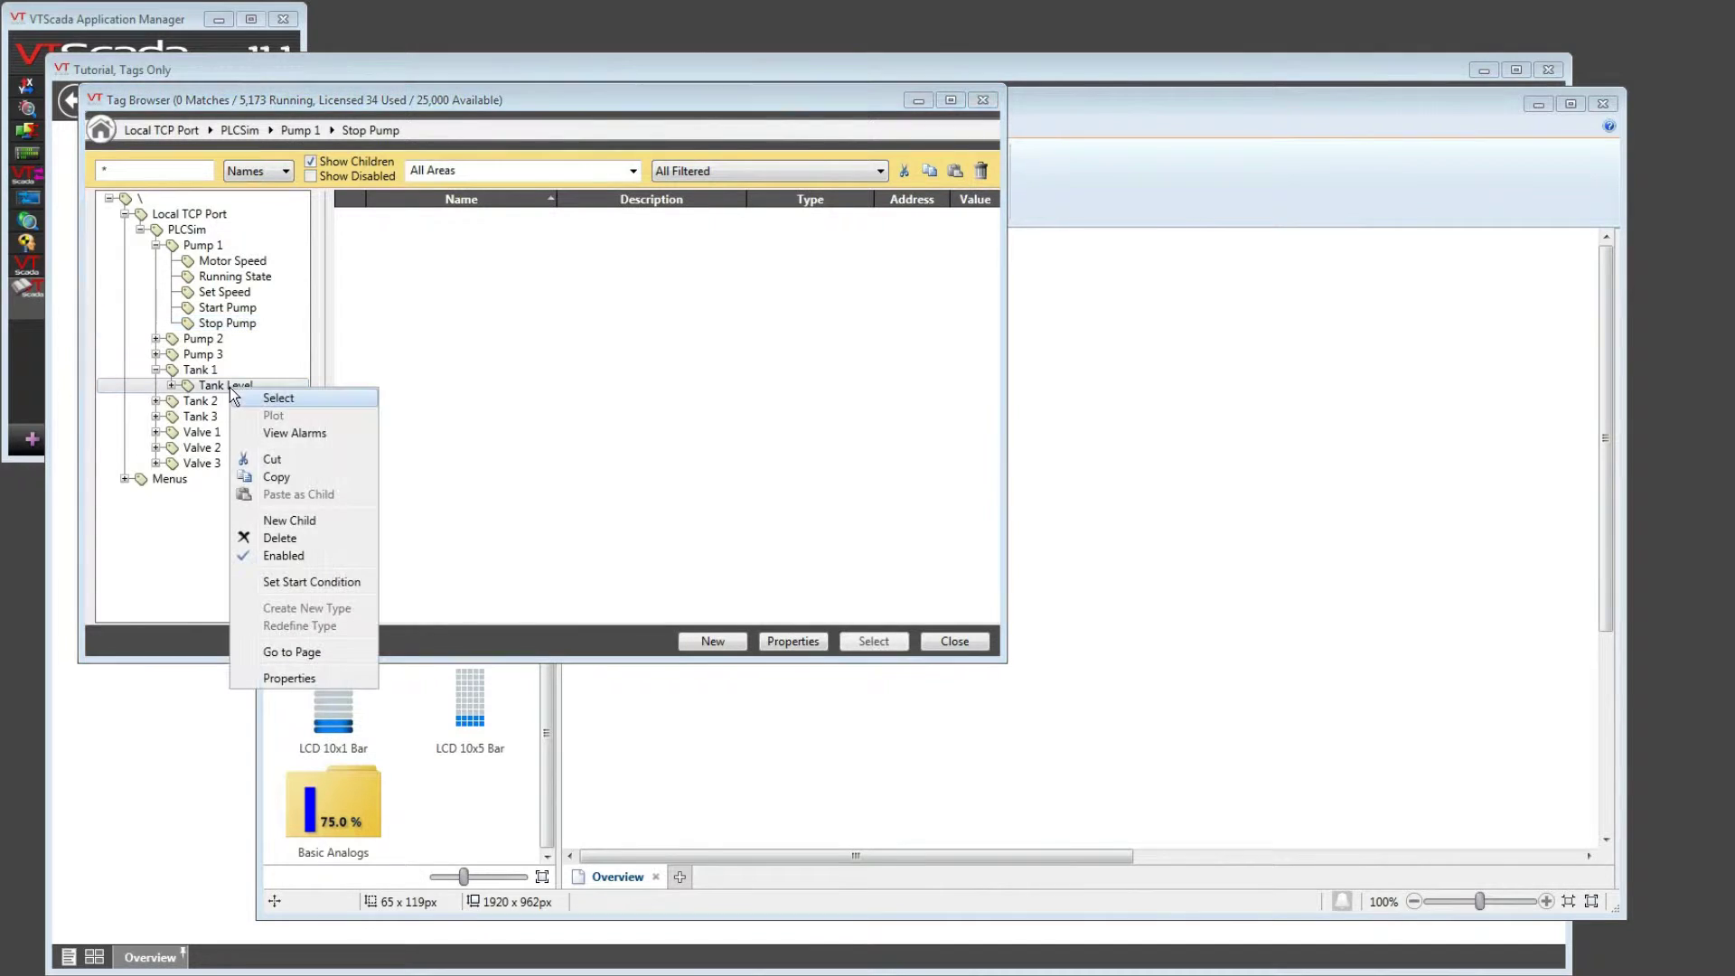
{"action": "left_click", "coordinate": [279, 396]}
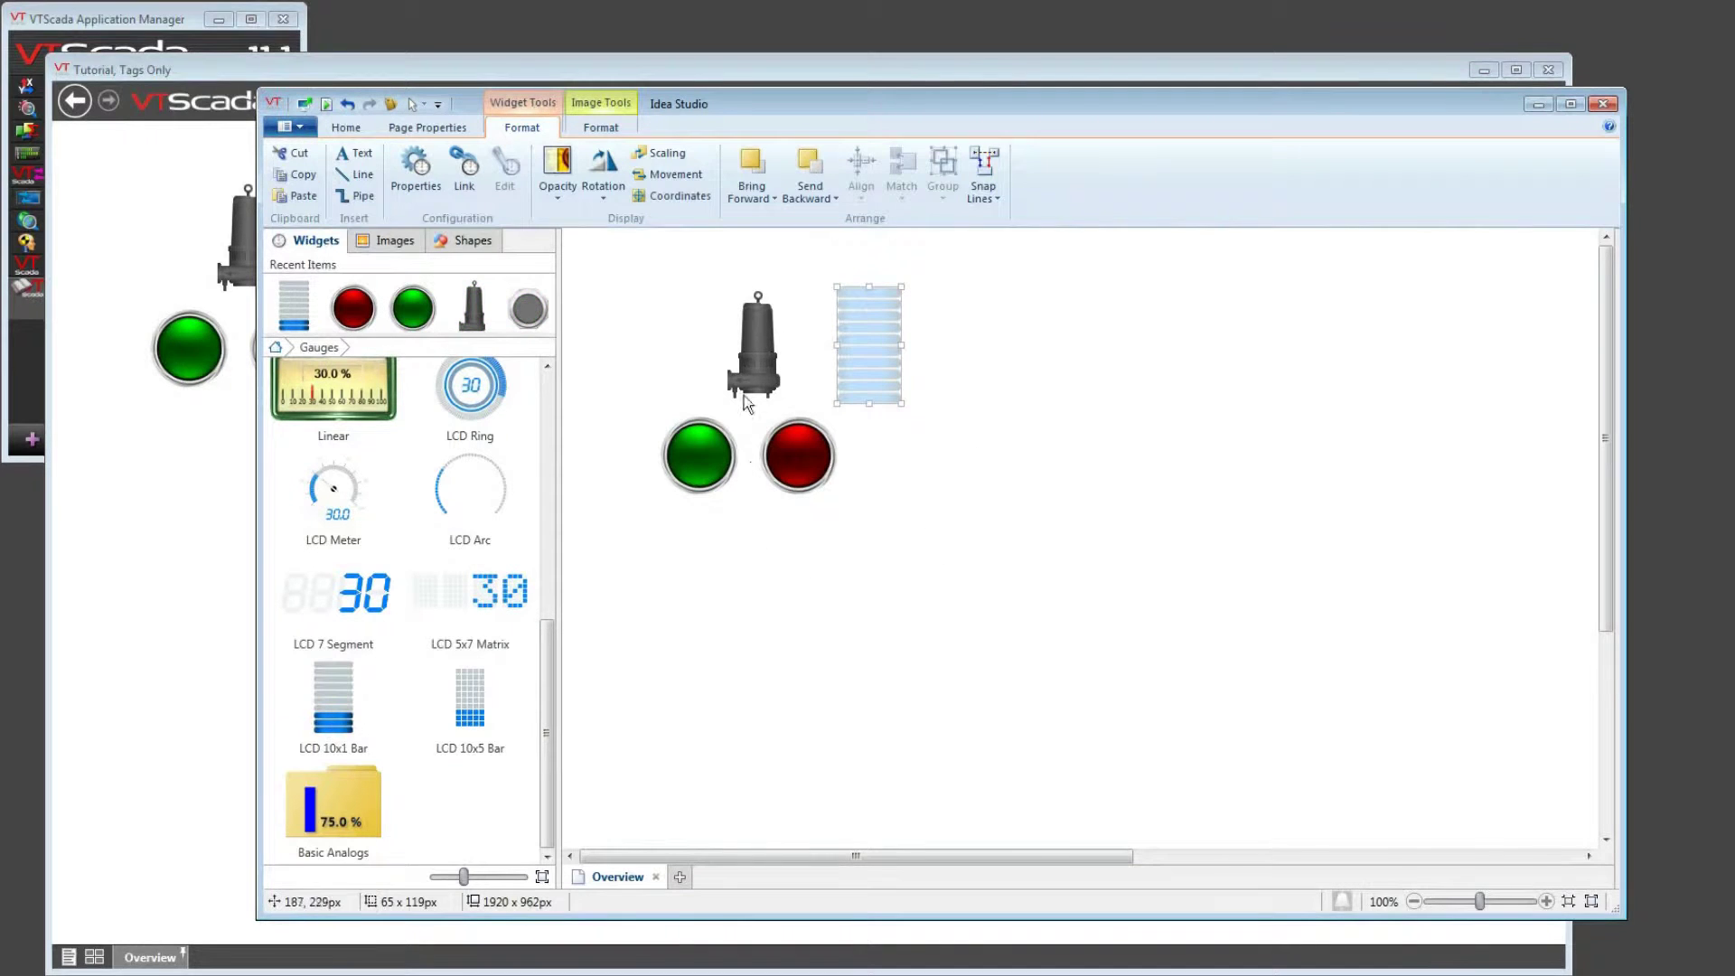
Examine the pump widget's properties and its basic and advanced image adjustment options, leaving them unchanged
{"action": "left_click", "coordinate": [755, 364]}
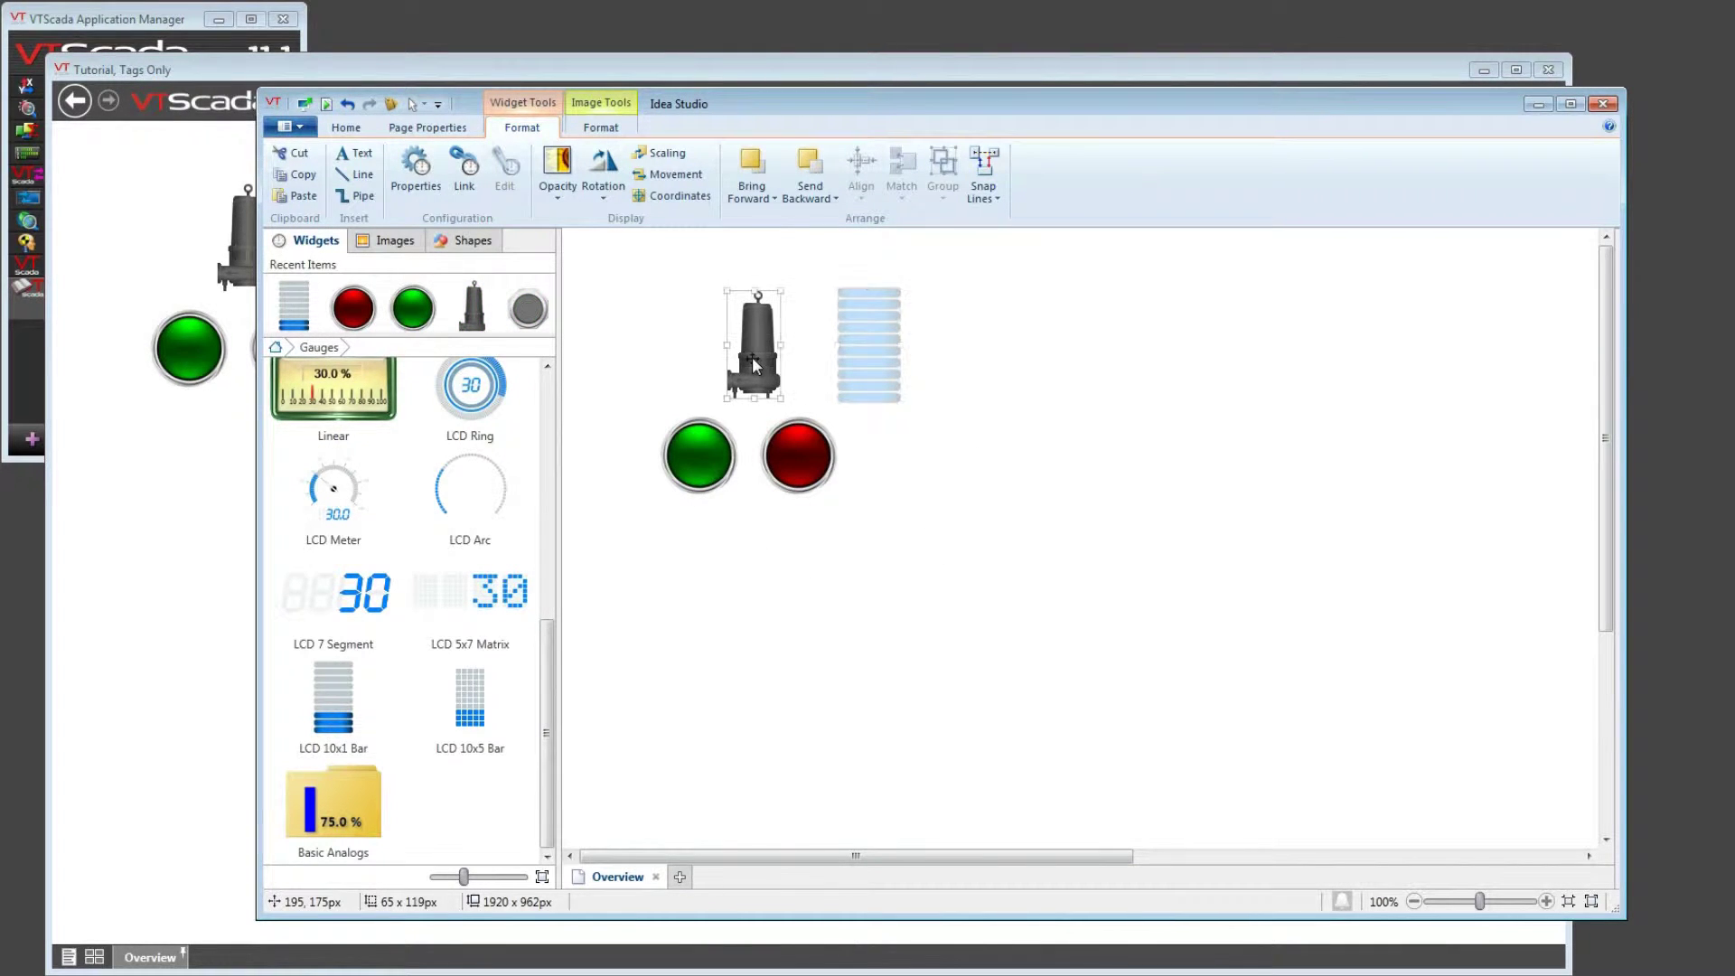
{"action": "right_click", "coordinate": [755, 332]}
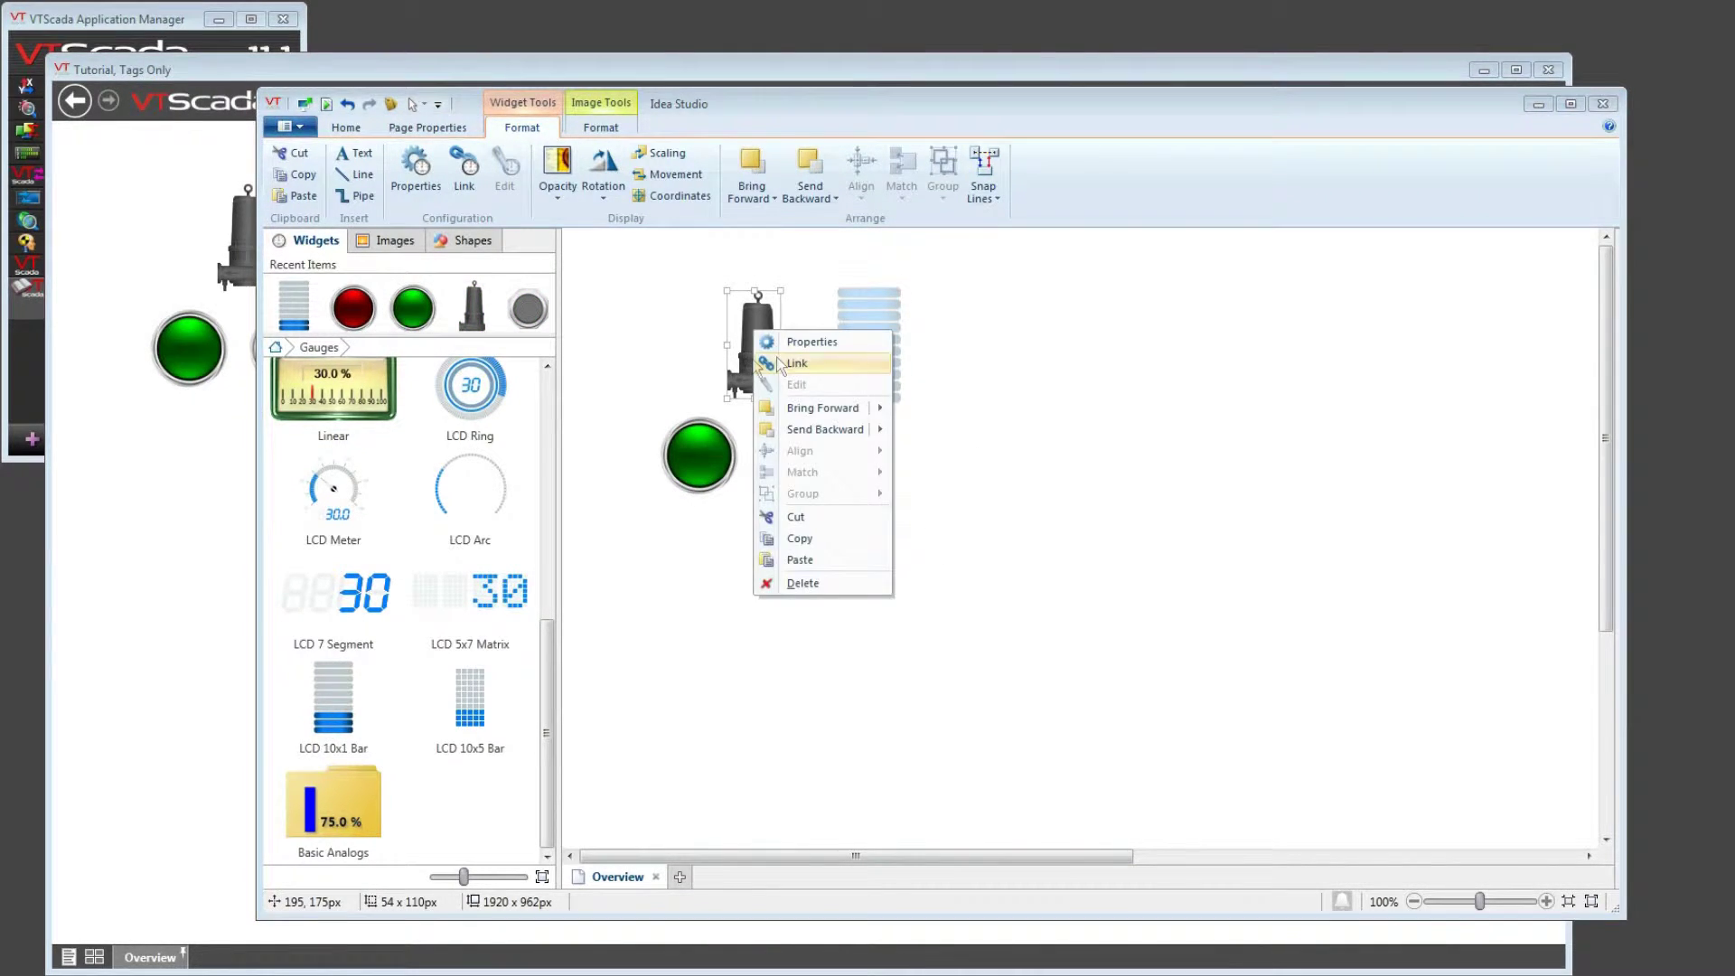
{"action": "left_click", "coordinate": [828, 344]}
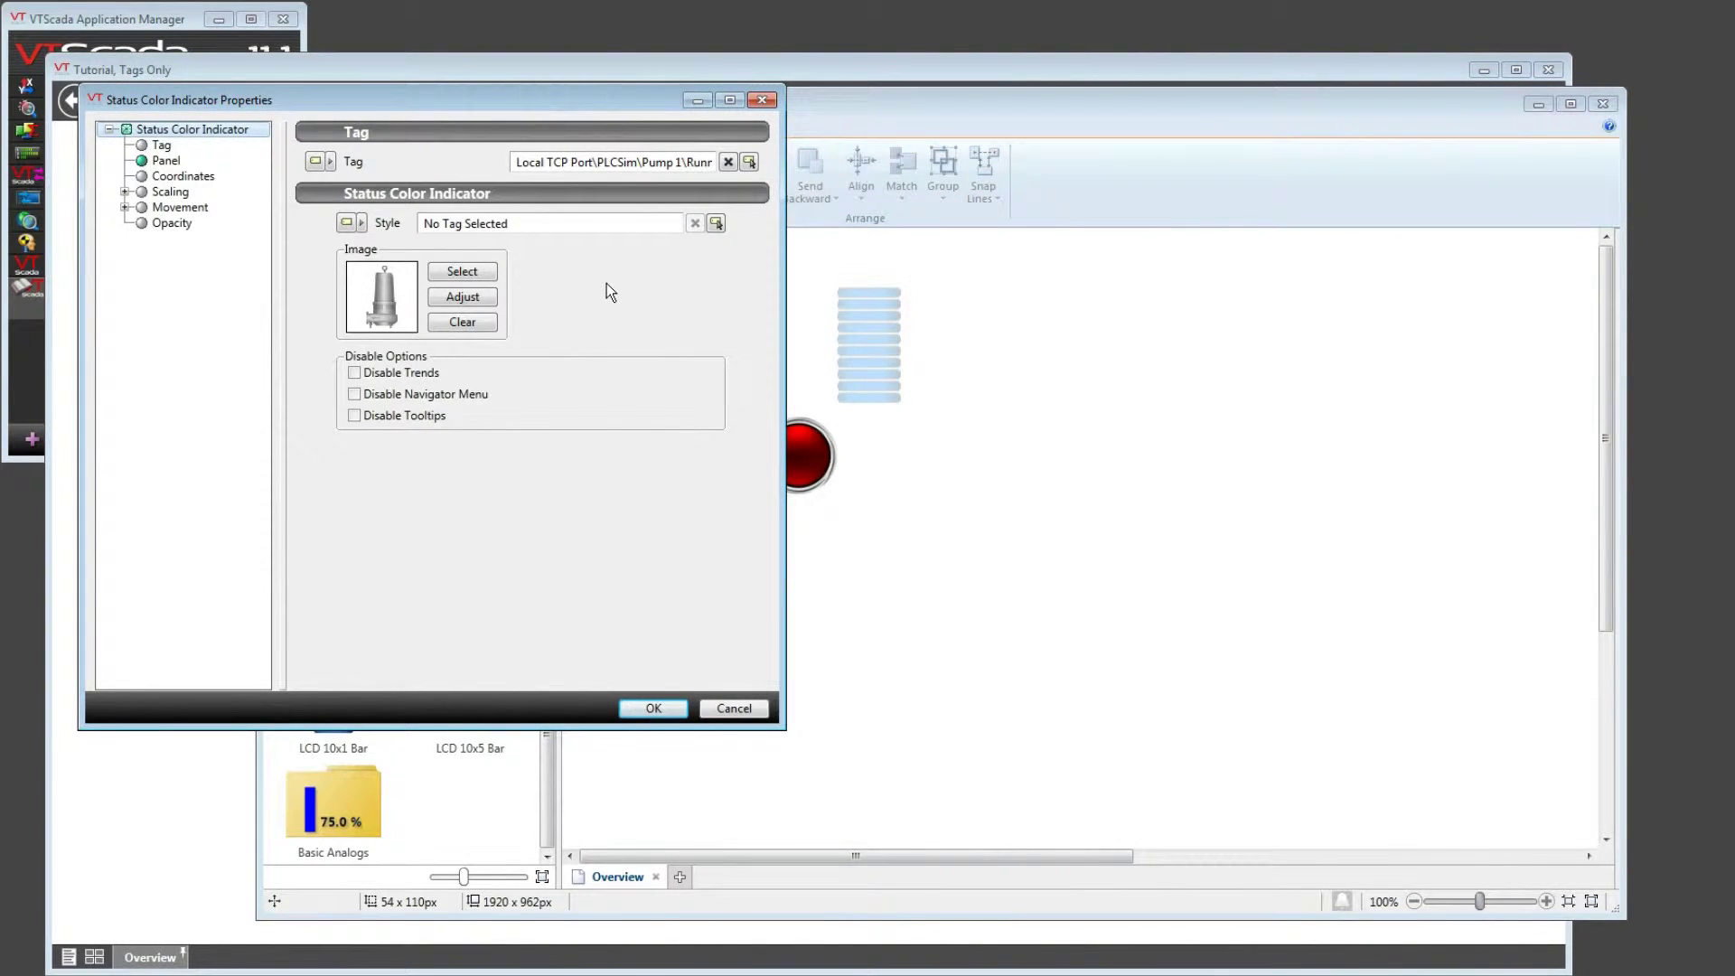
{"action": "left_click", "coordinate": [462, 297]}
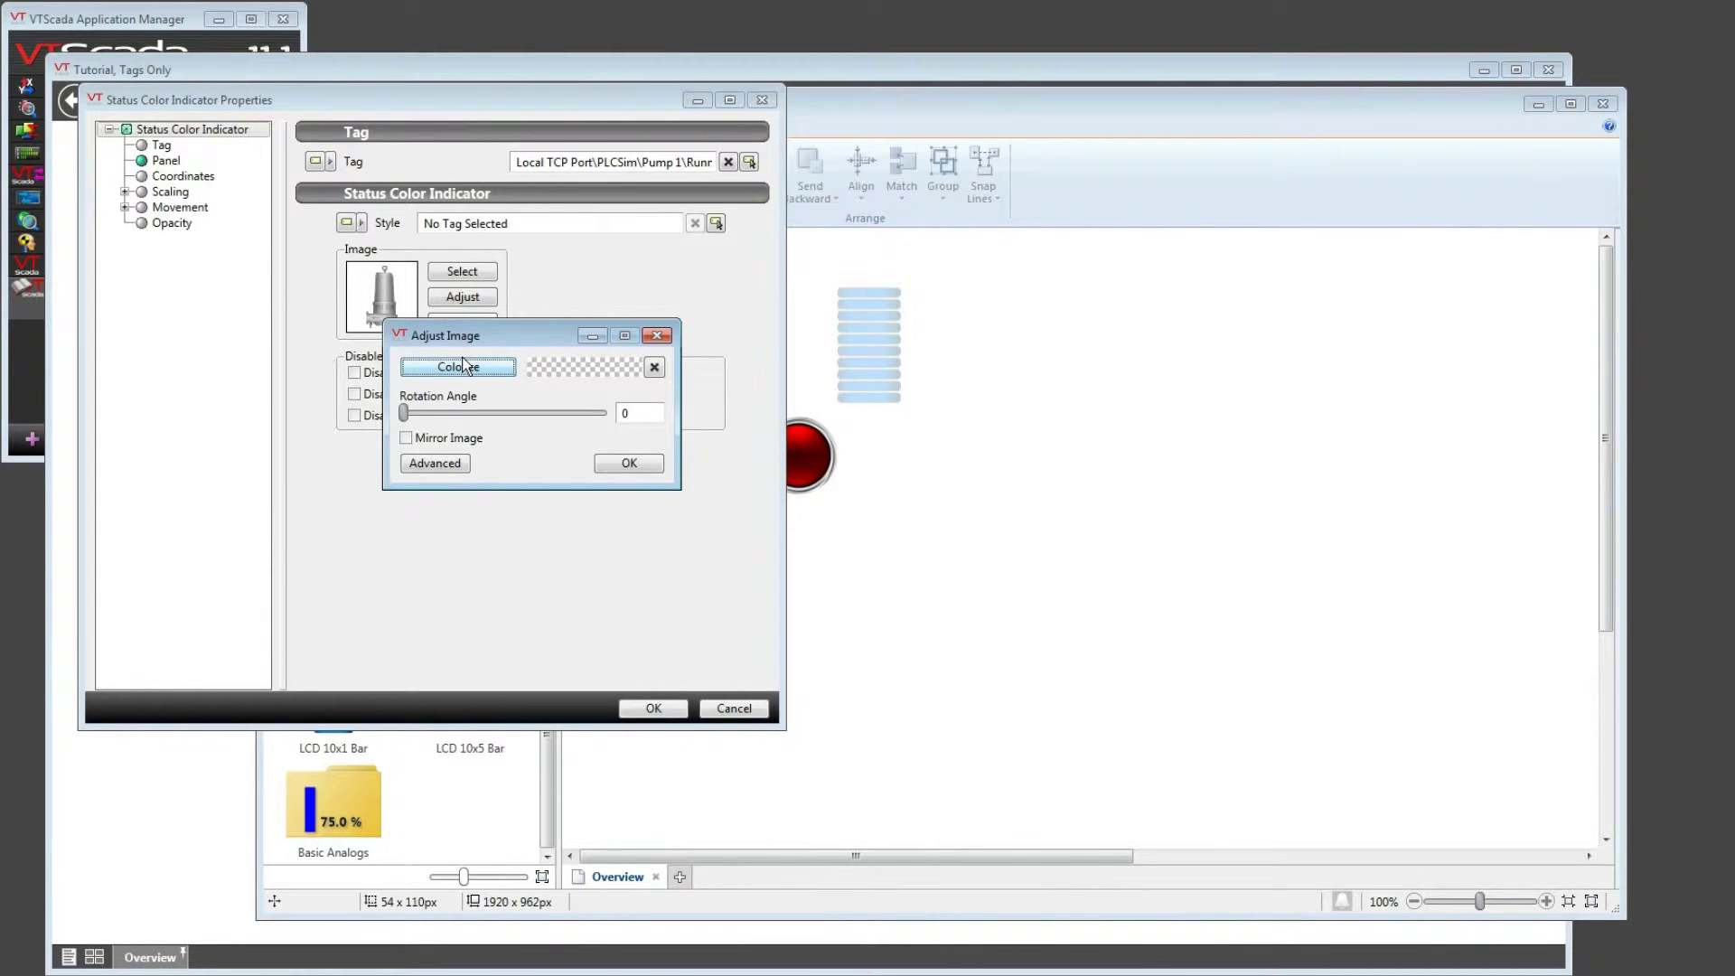
{"action": "left_click", "coordinate": [442, 464]}
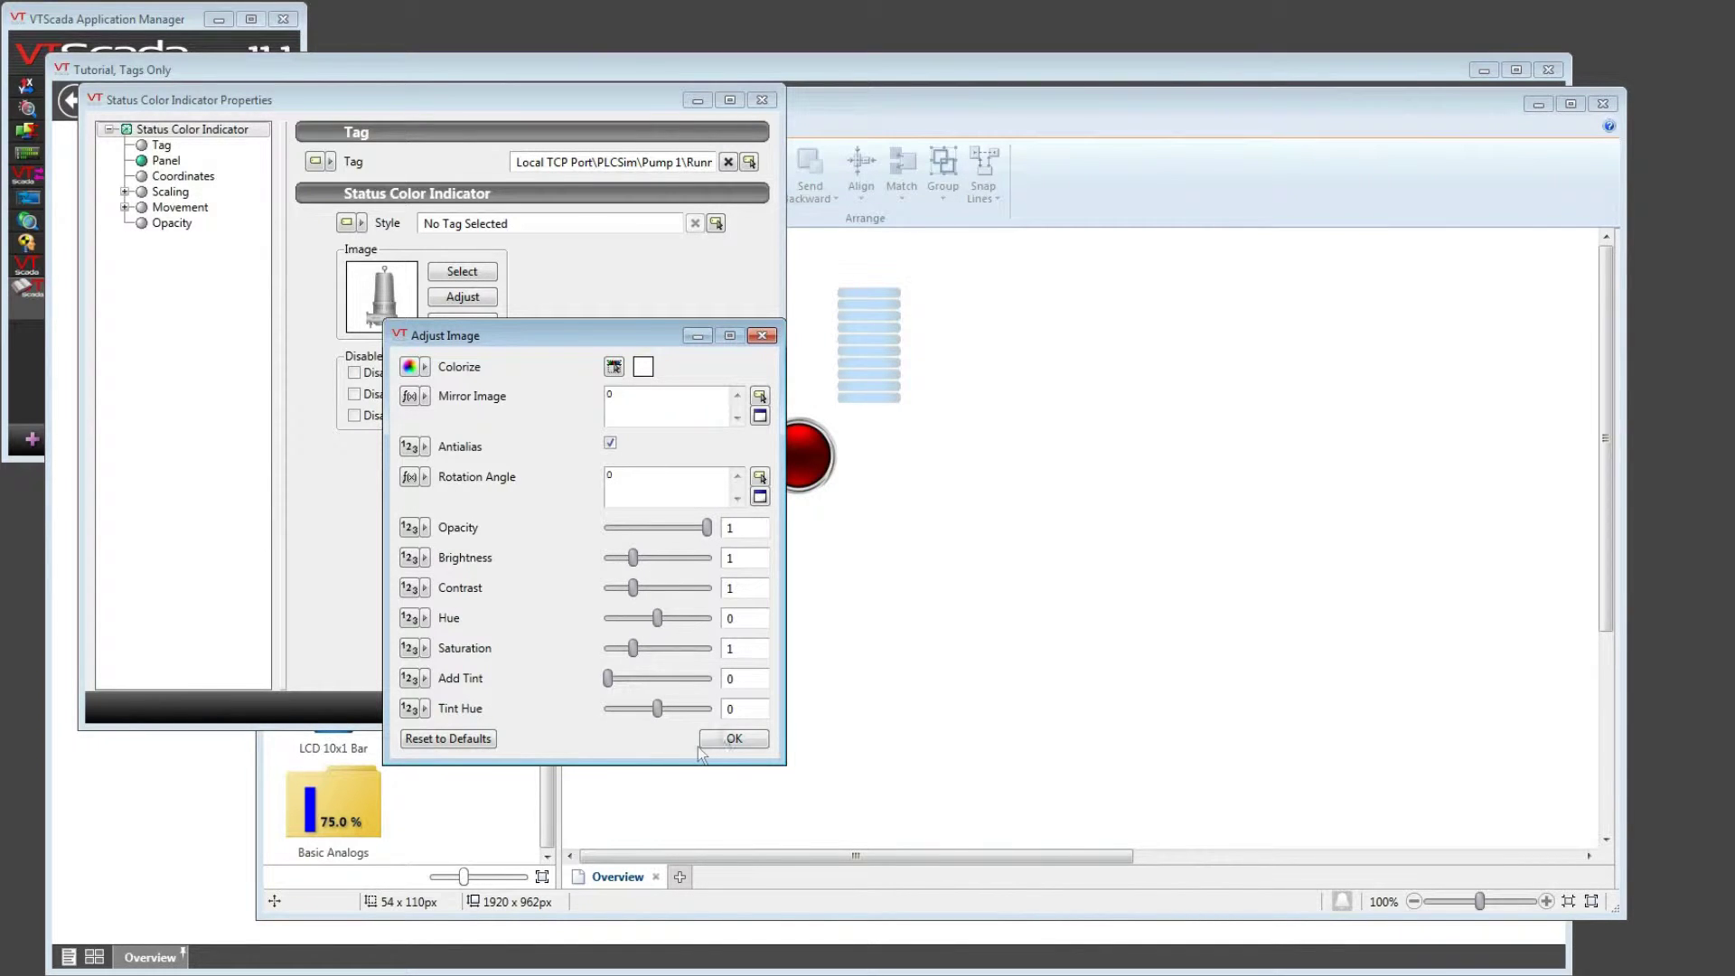
{"action": "left_click", "coordinate": [764, 336]}
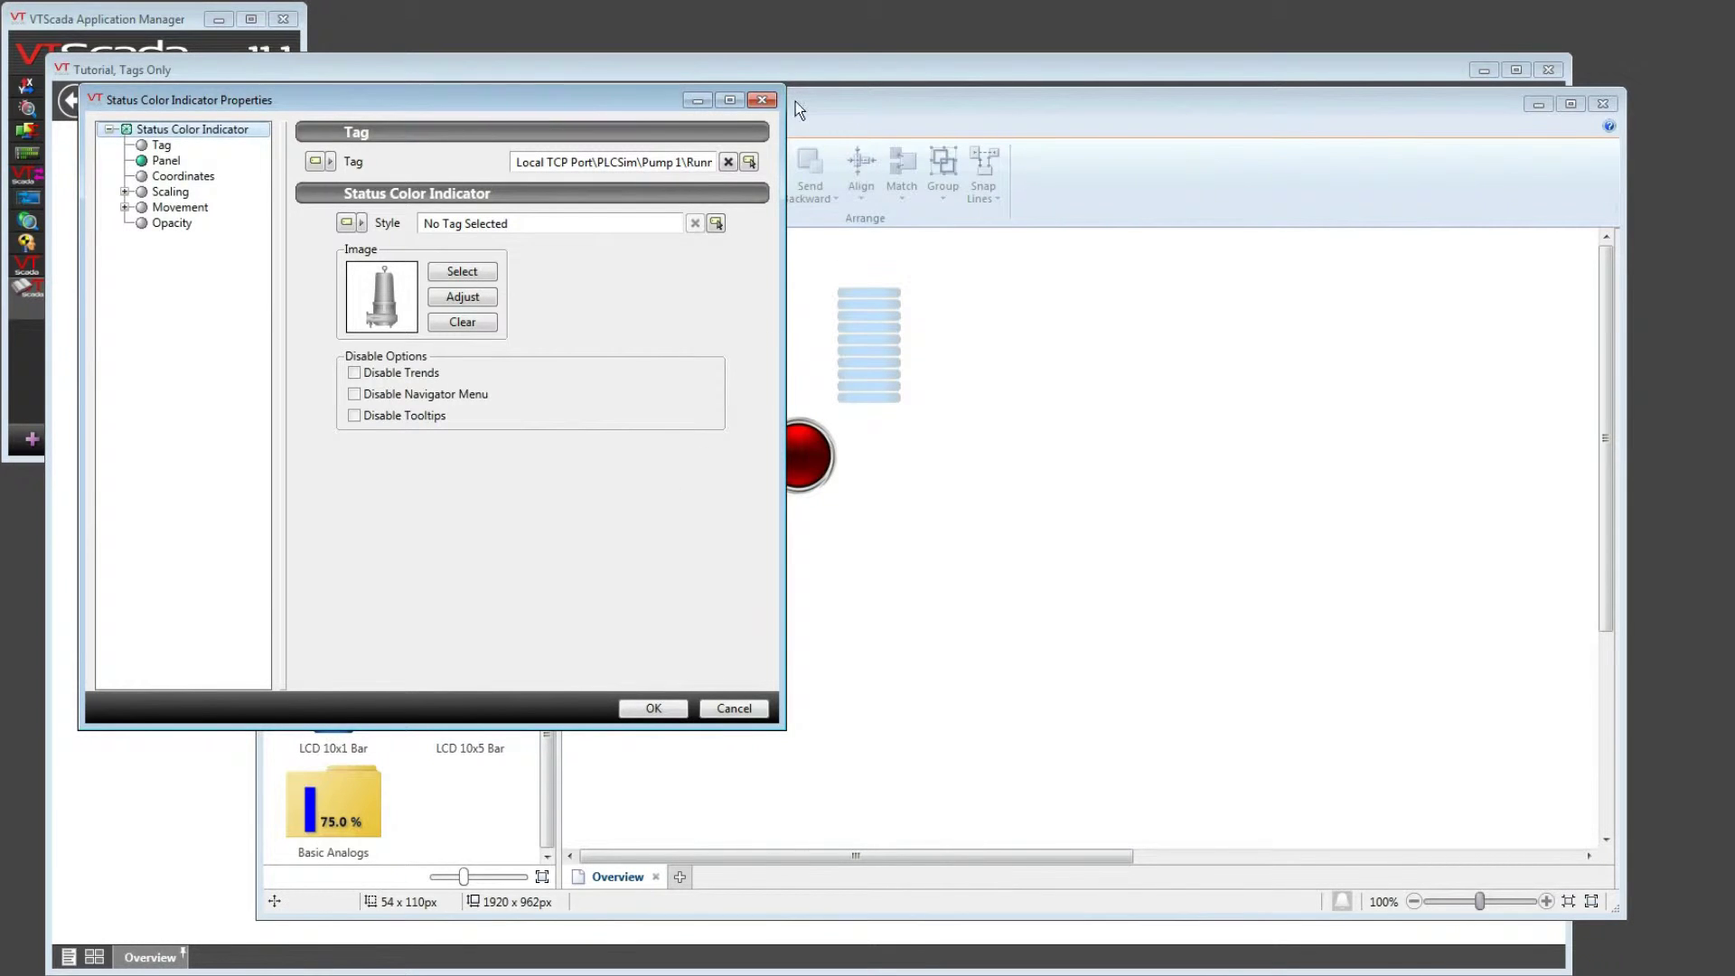
{"action": "left_click", "coordinate": [766, 101]}
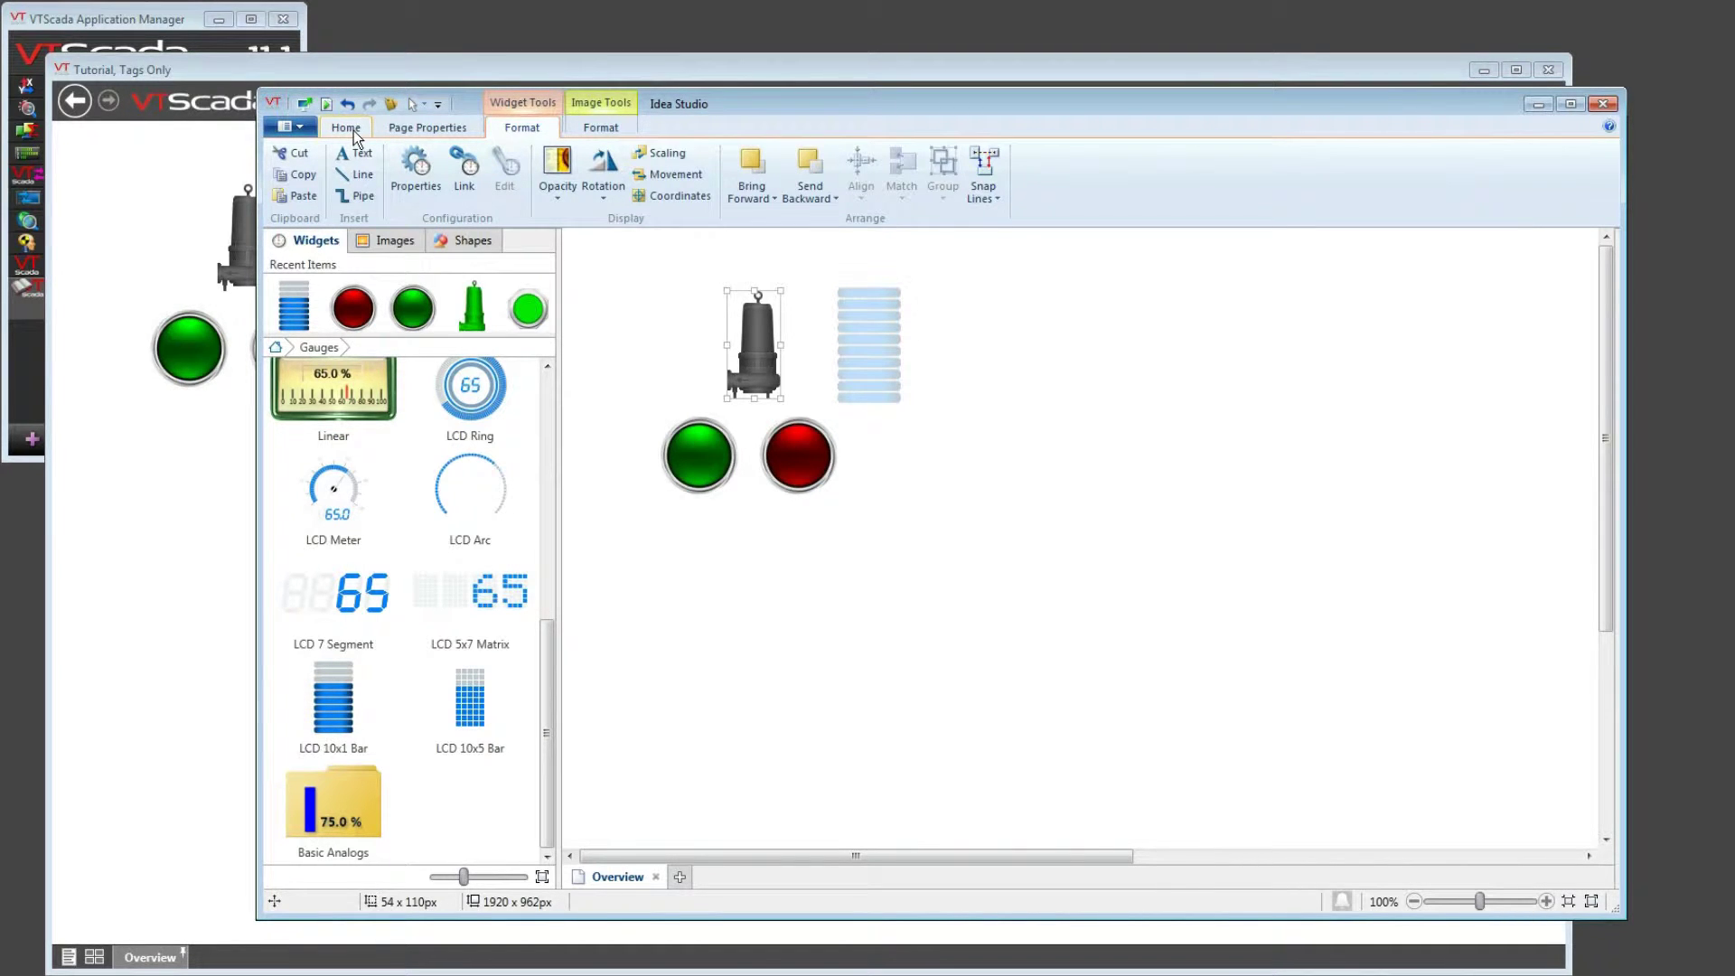
List only the top-level tags in the Tag Browser without children and open the properties of the SystemStyle tag
{"action": "left_click", "coordinate": [390, 105]}
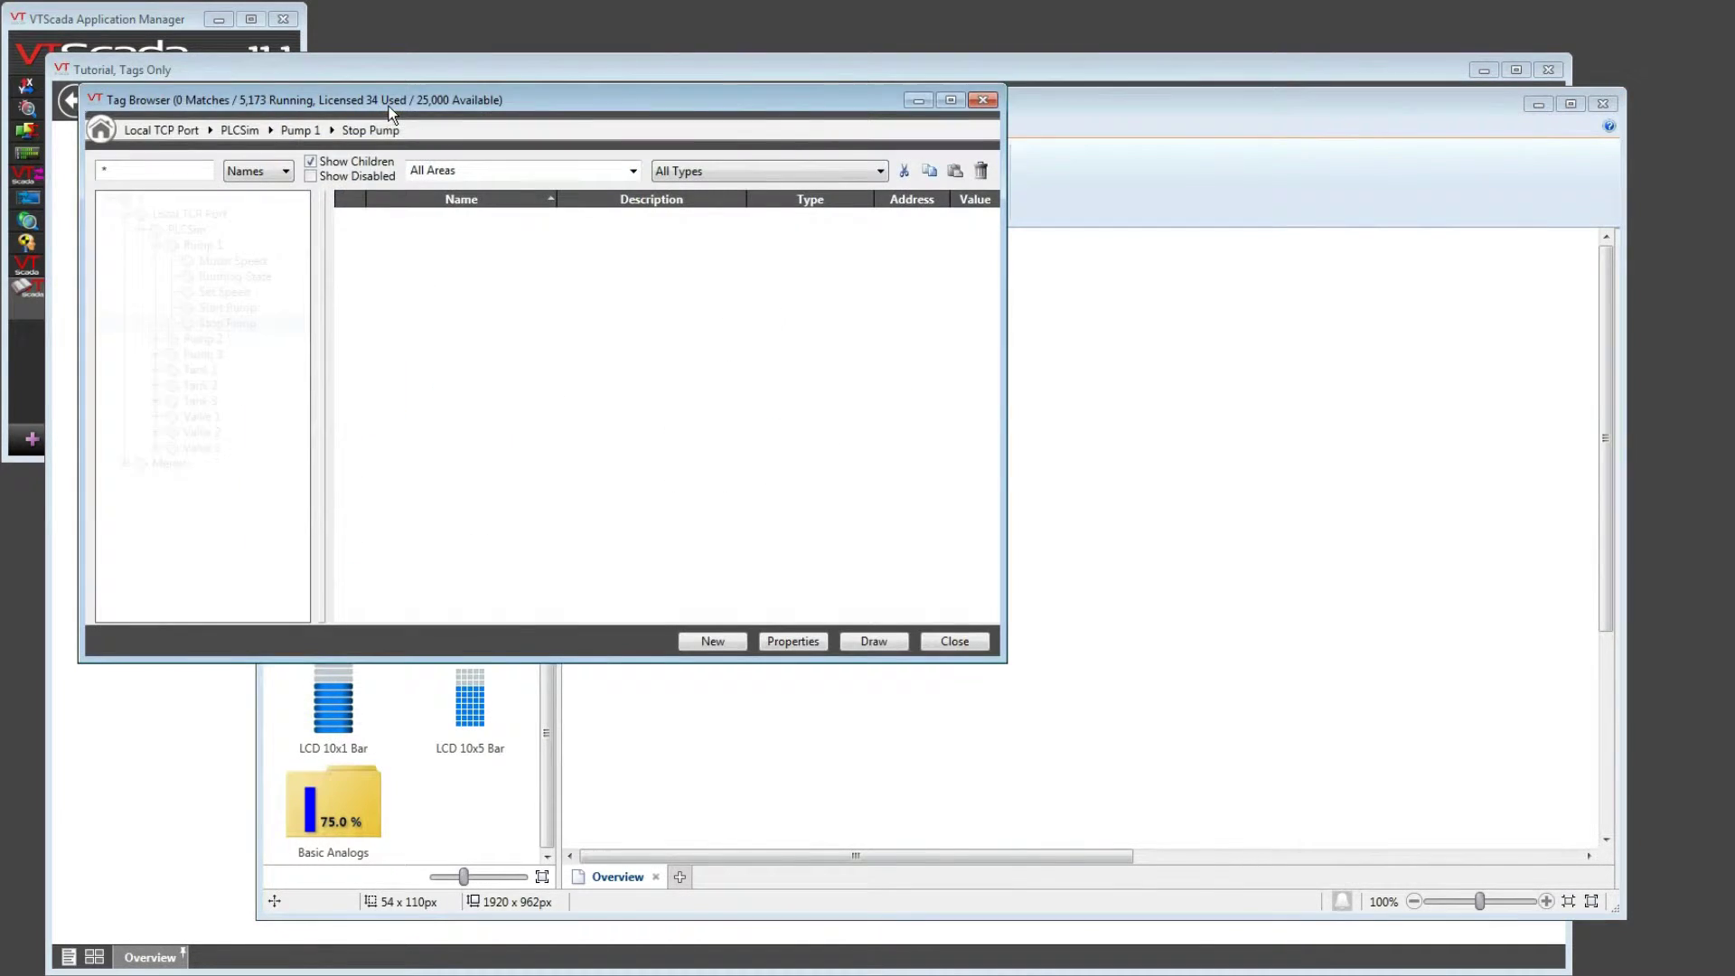
{"action": "left_click", "coordinate": [154, 203]}
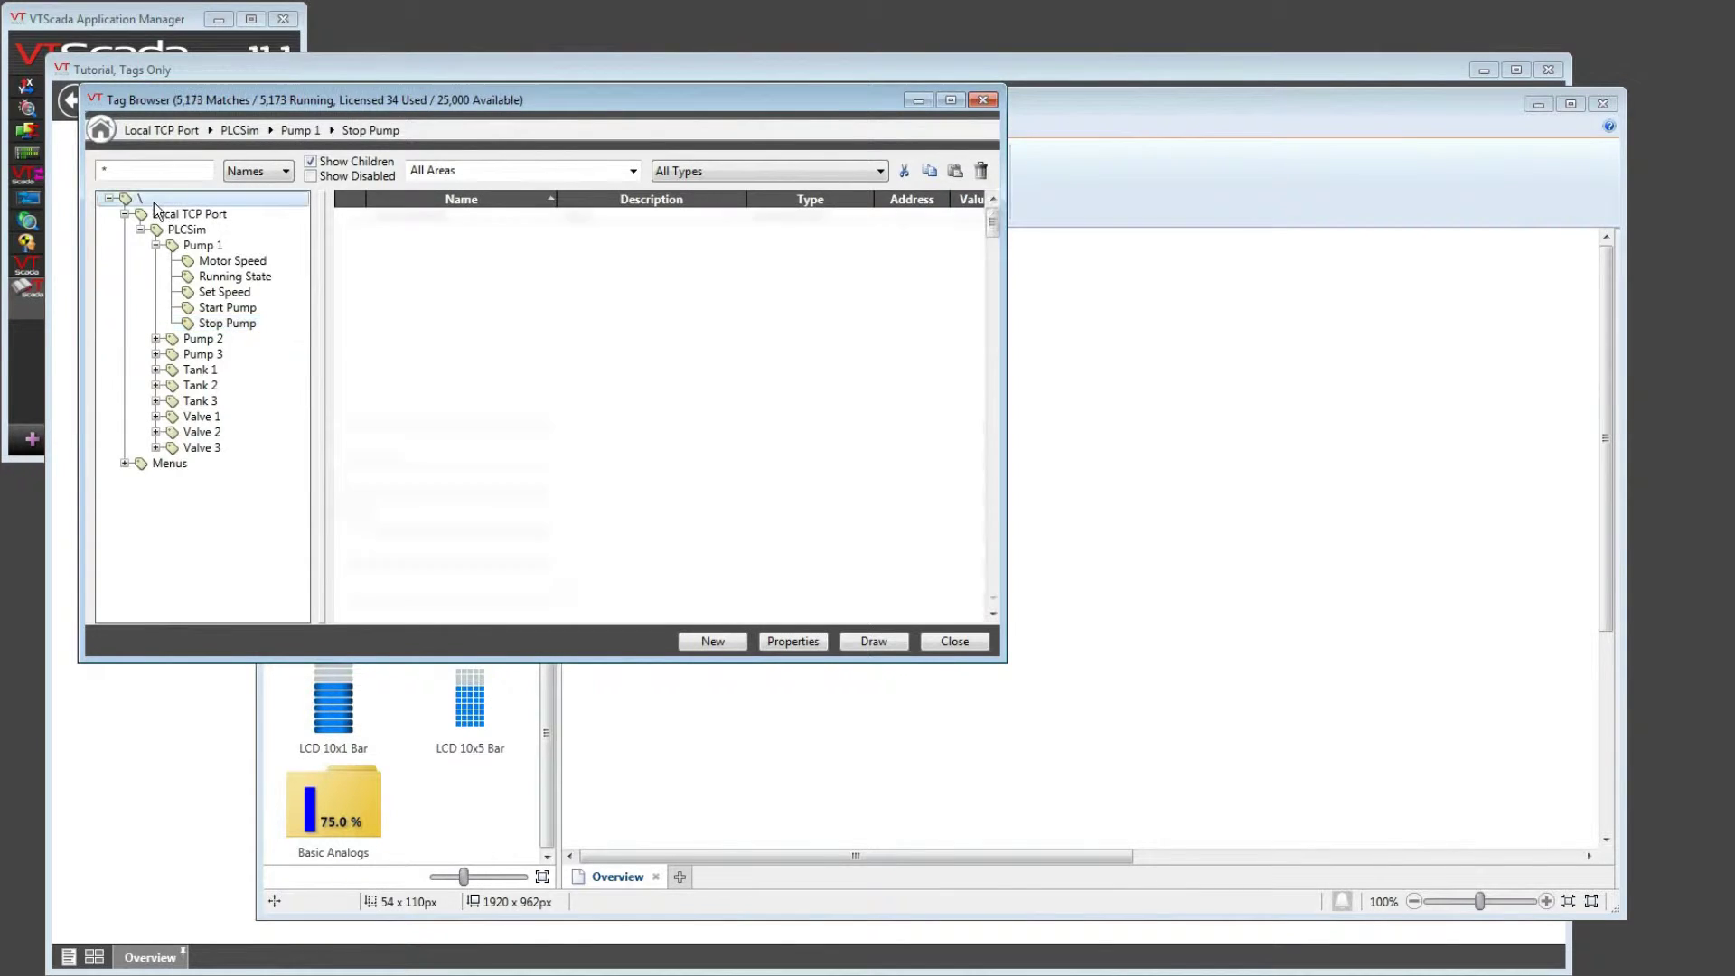
{"action": "left_click", "coordinate": [344, 167]}
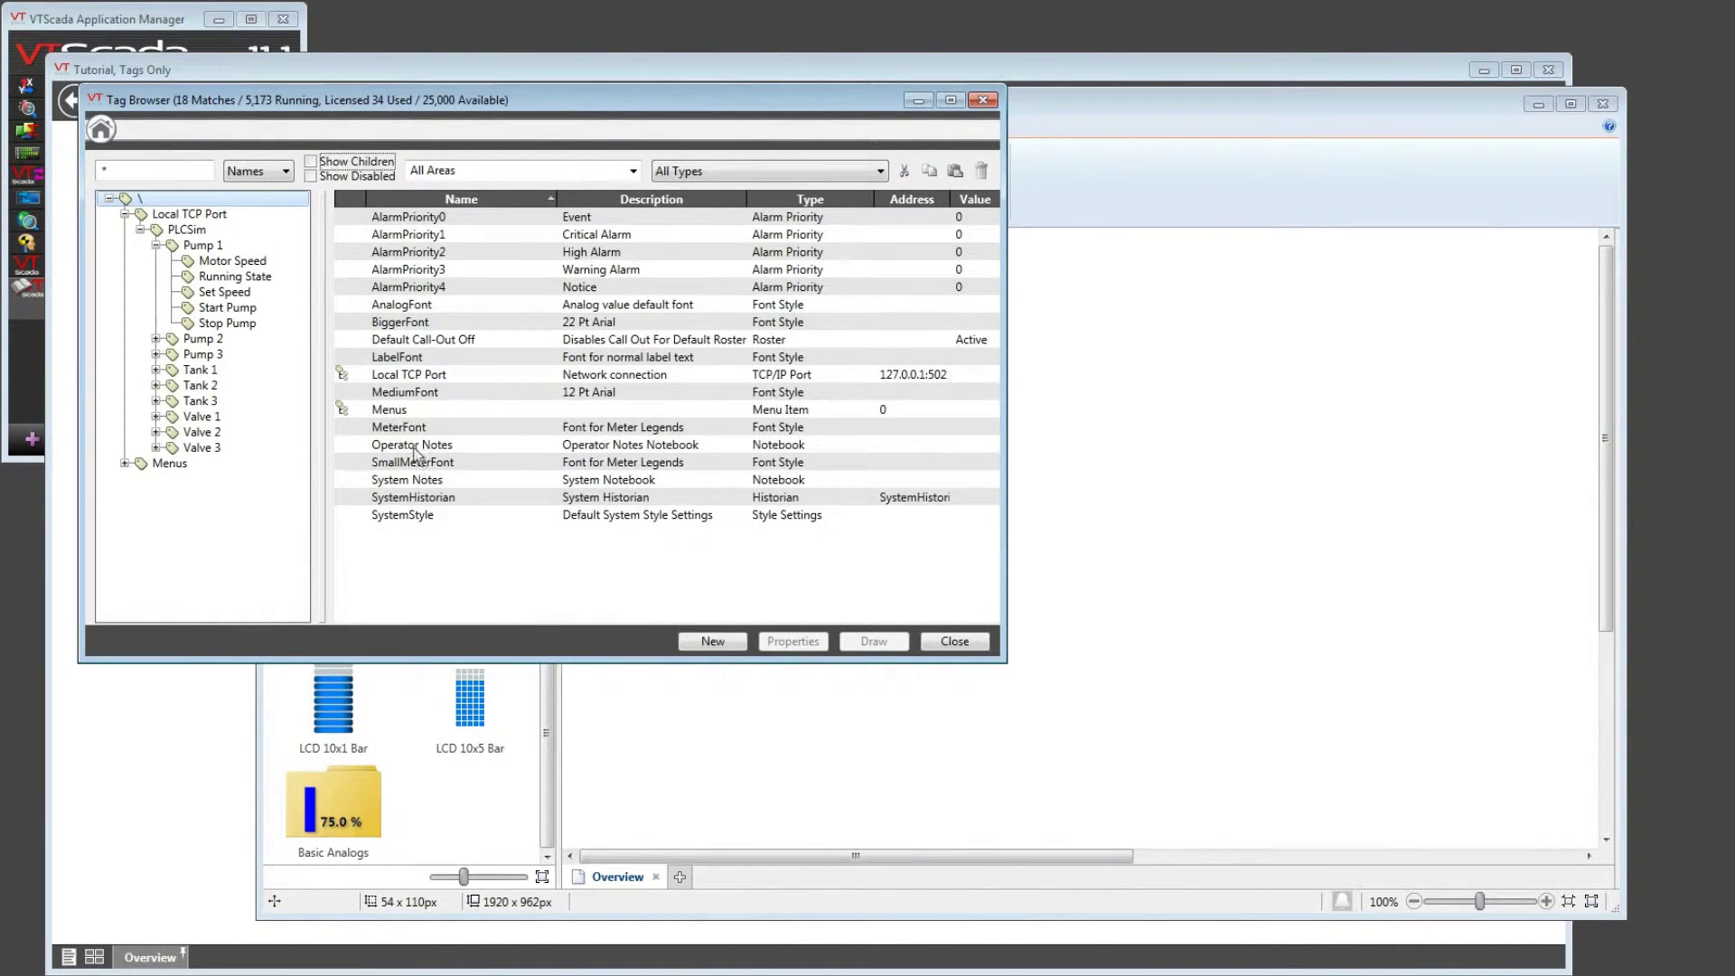
{"action": "mouse_move", "coordinate": [429, 519]}
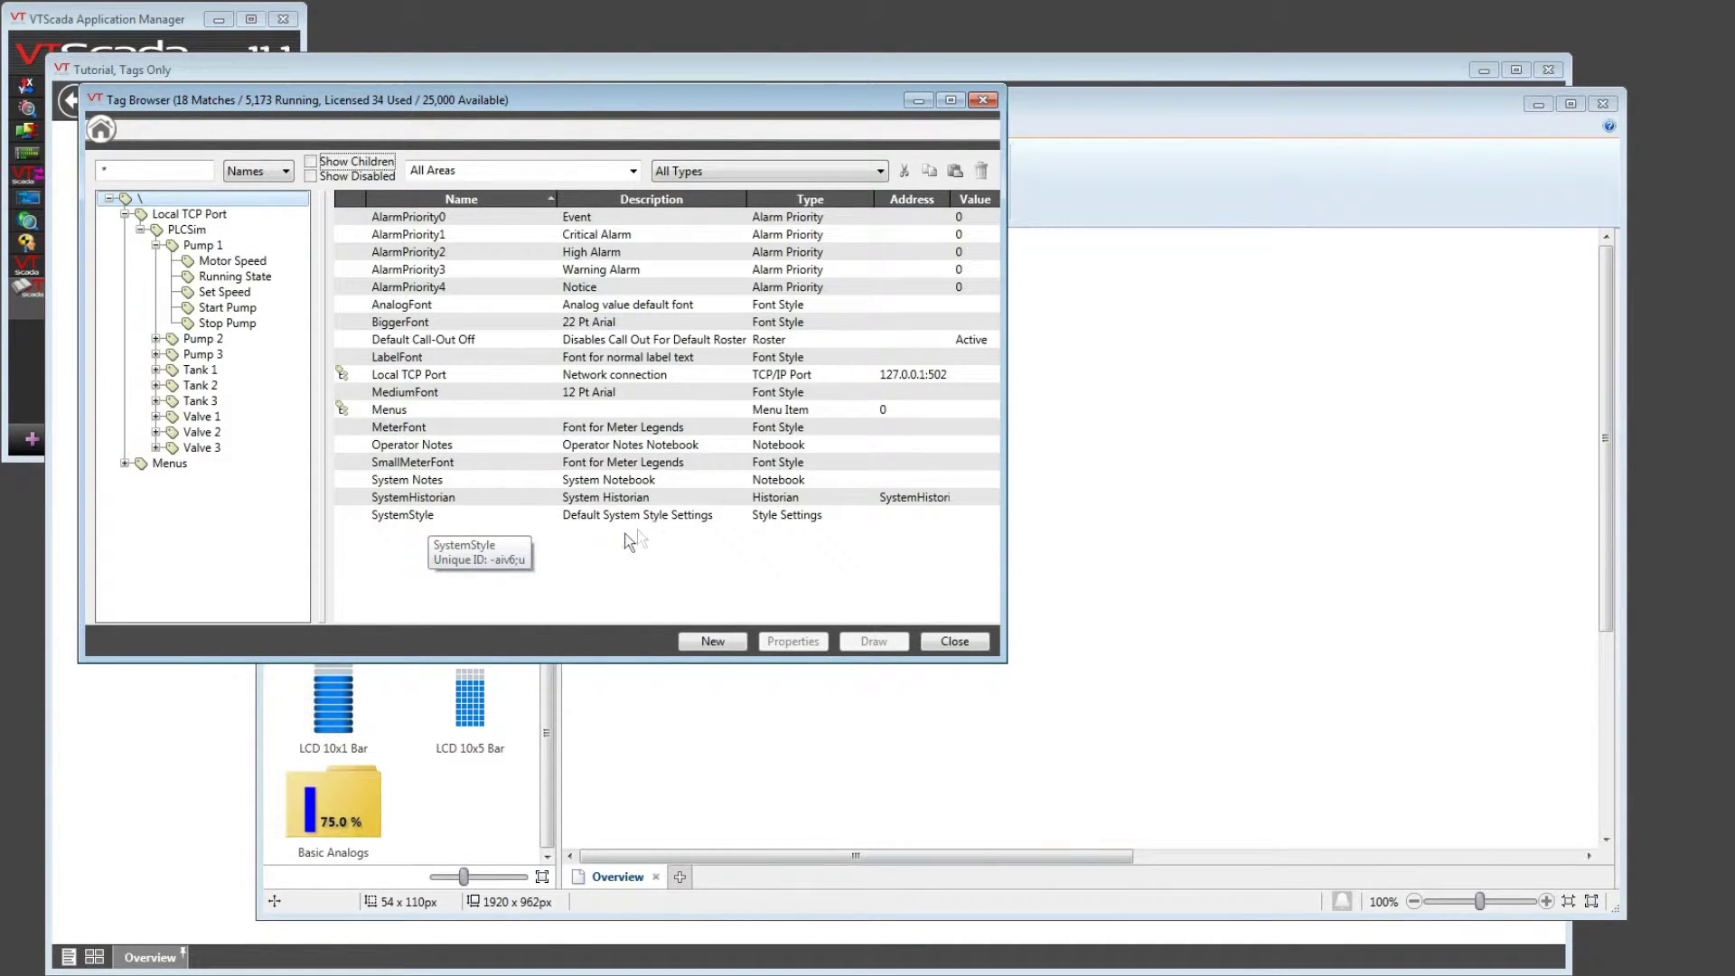
{"action": "right_click", "coordinate": [671, 517]}
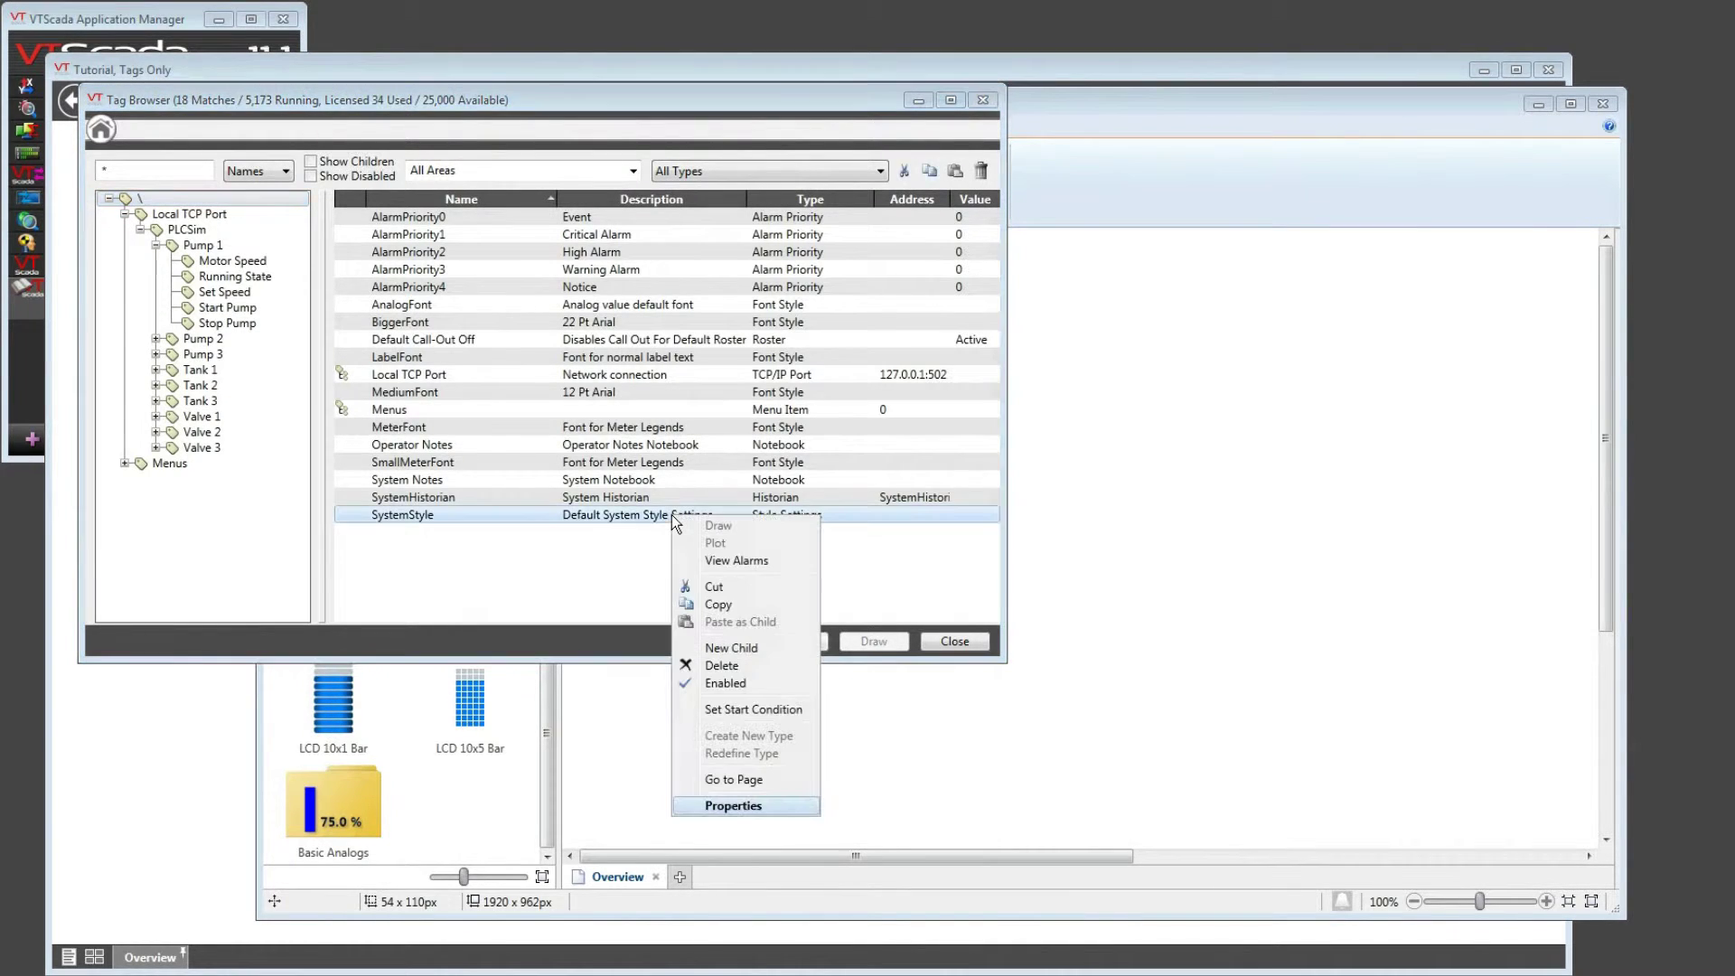
{"action": "left_click", "coordinate": [734, 805]}
{"action": "left_click_drag", "start_coordinate": [469, 100], "coordinate": [1077, 203]}
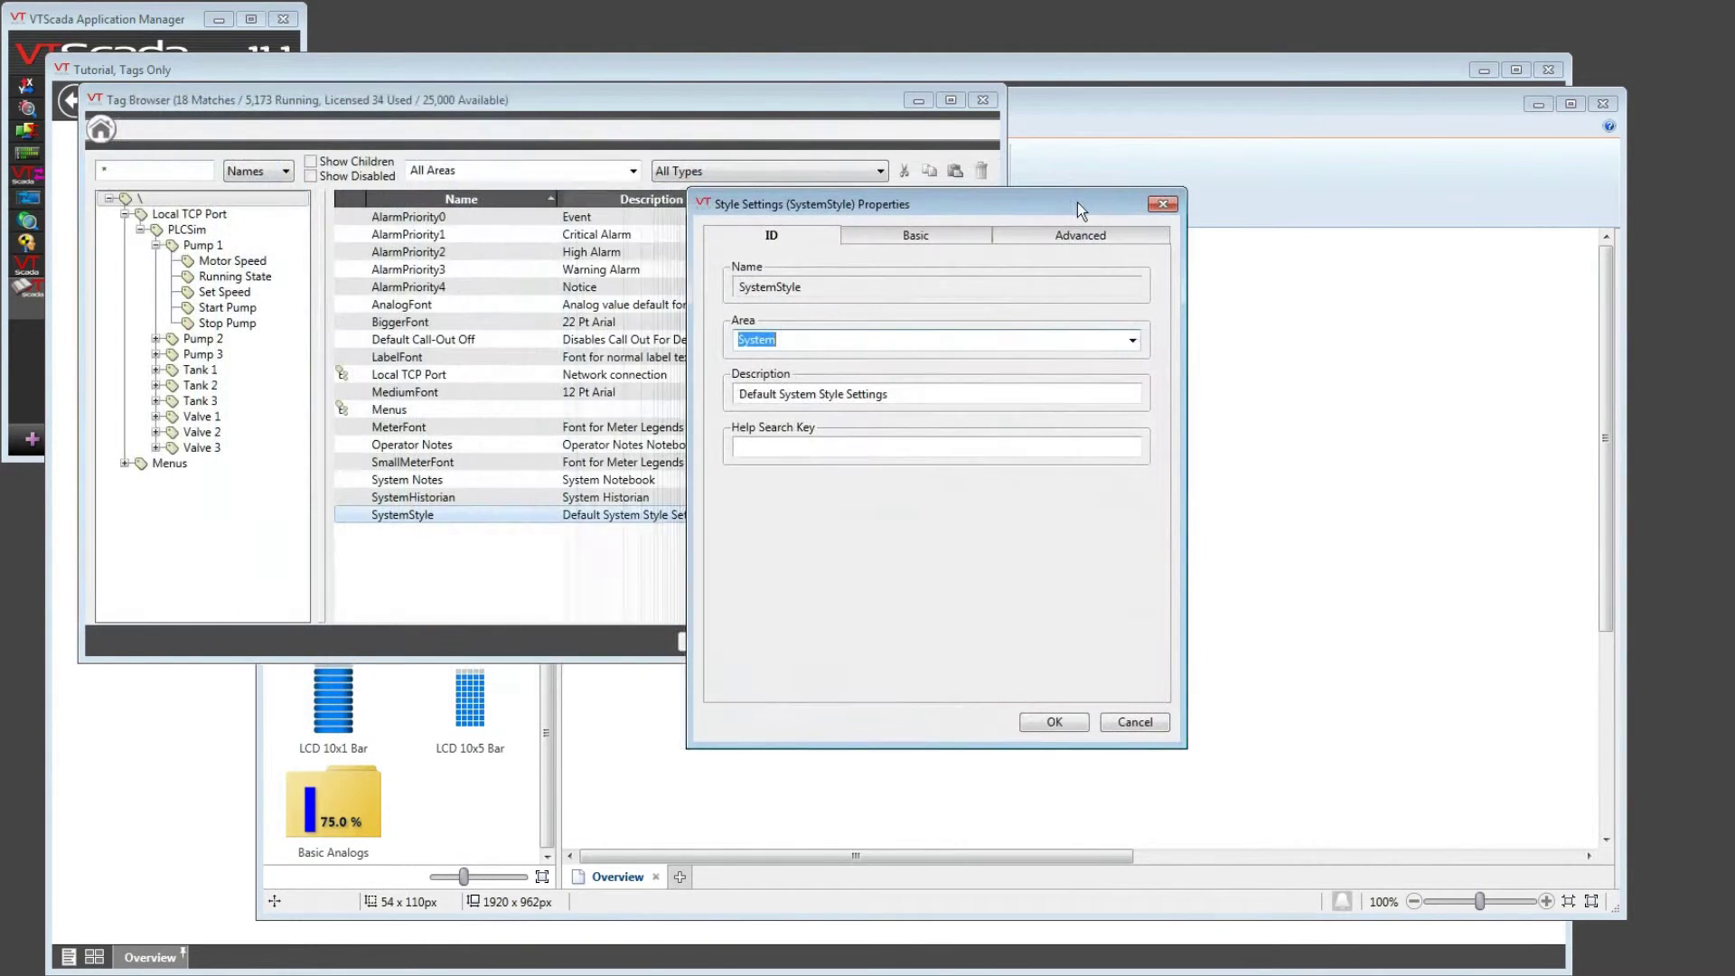
Set the OFF color of the SystemStyle tag to brown (RGB 139, 109, 65)
{"action": "left_click", "coordinate": [960, 243]}
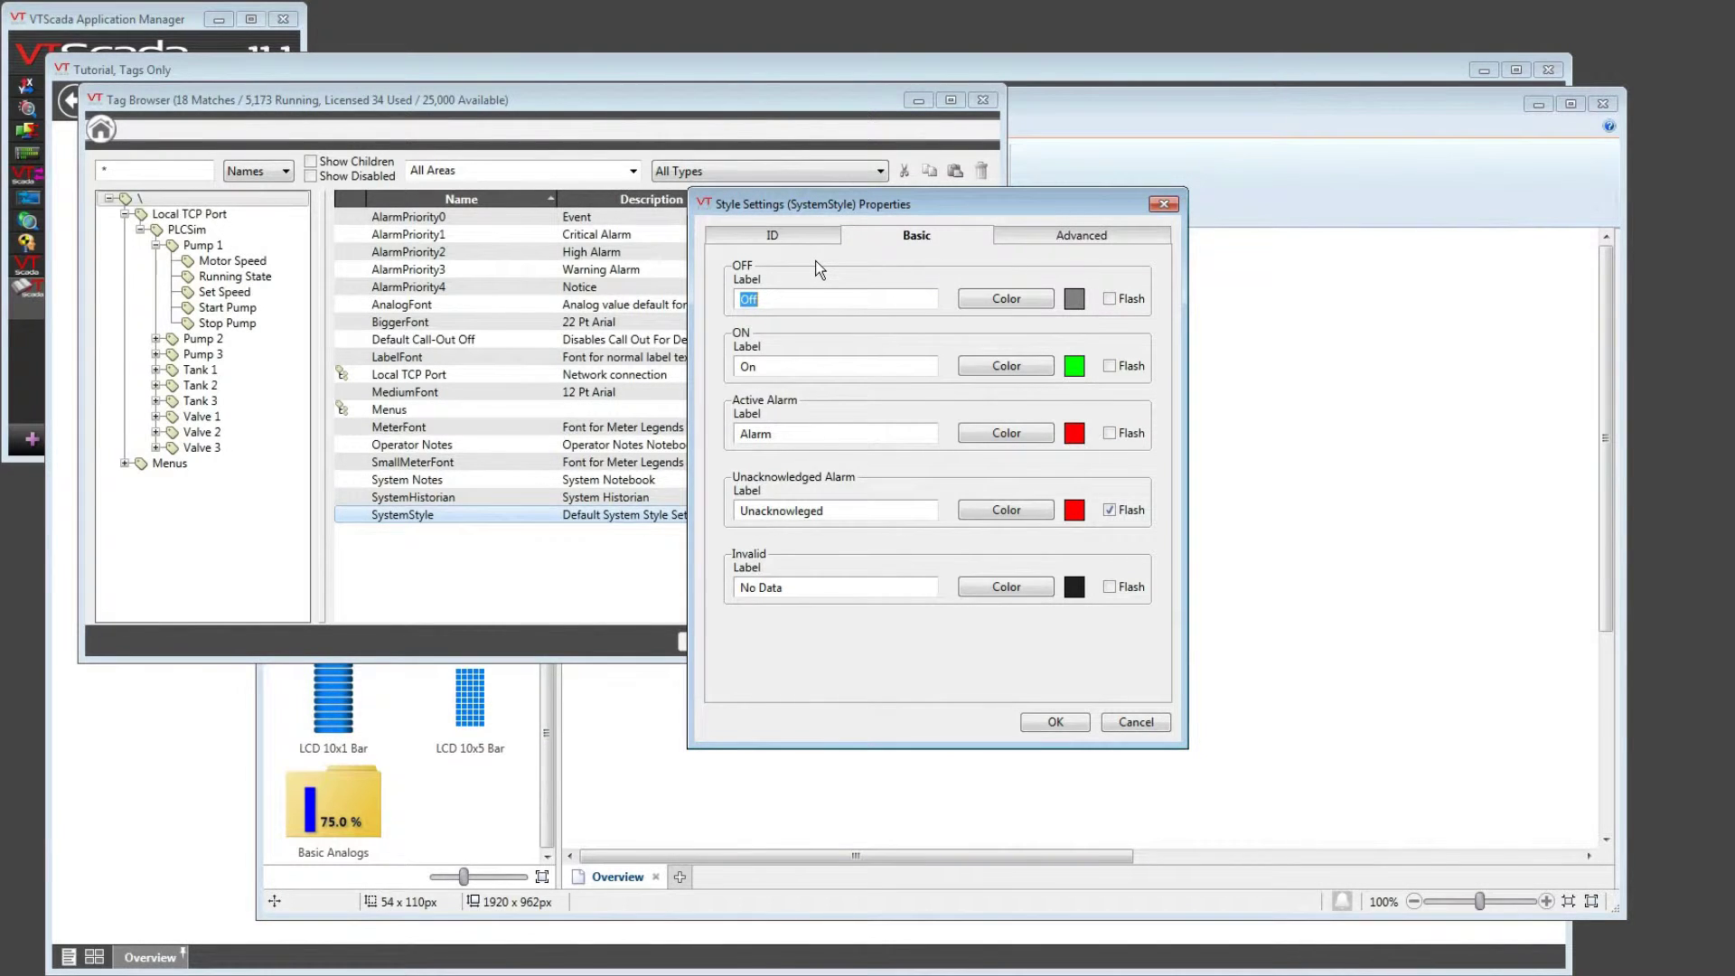
{"action": "left_click", "coordinate": [1043, 301]}
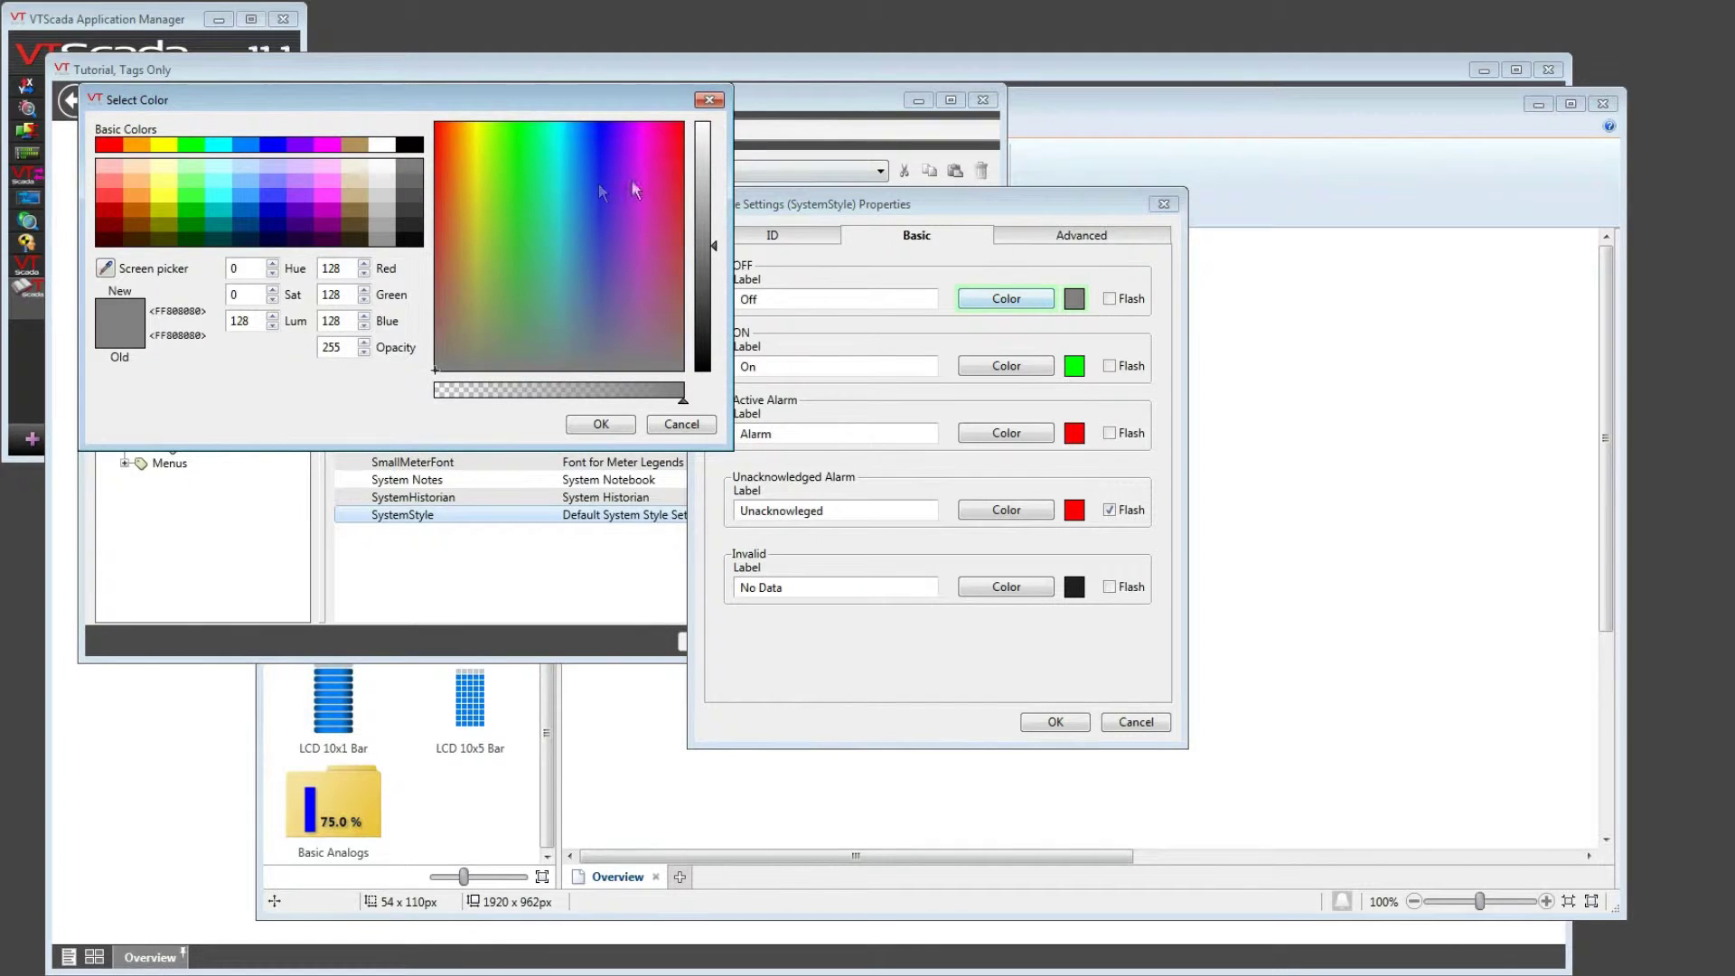
{"action": "left_click", "coordinate": [355, 210]}
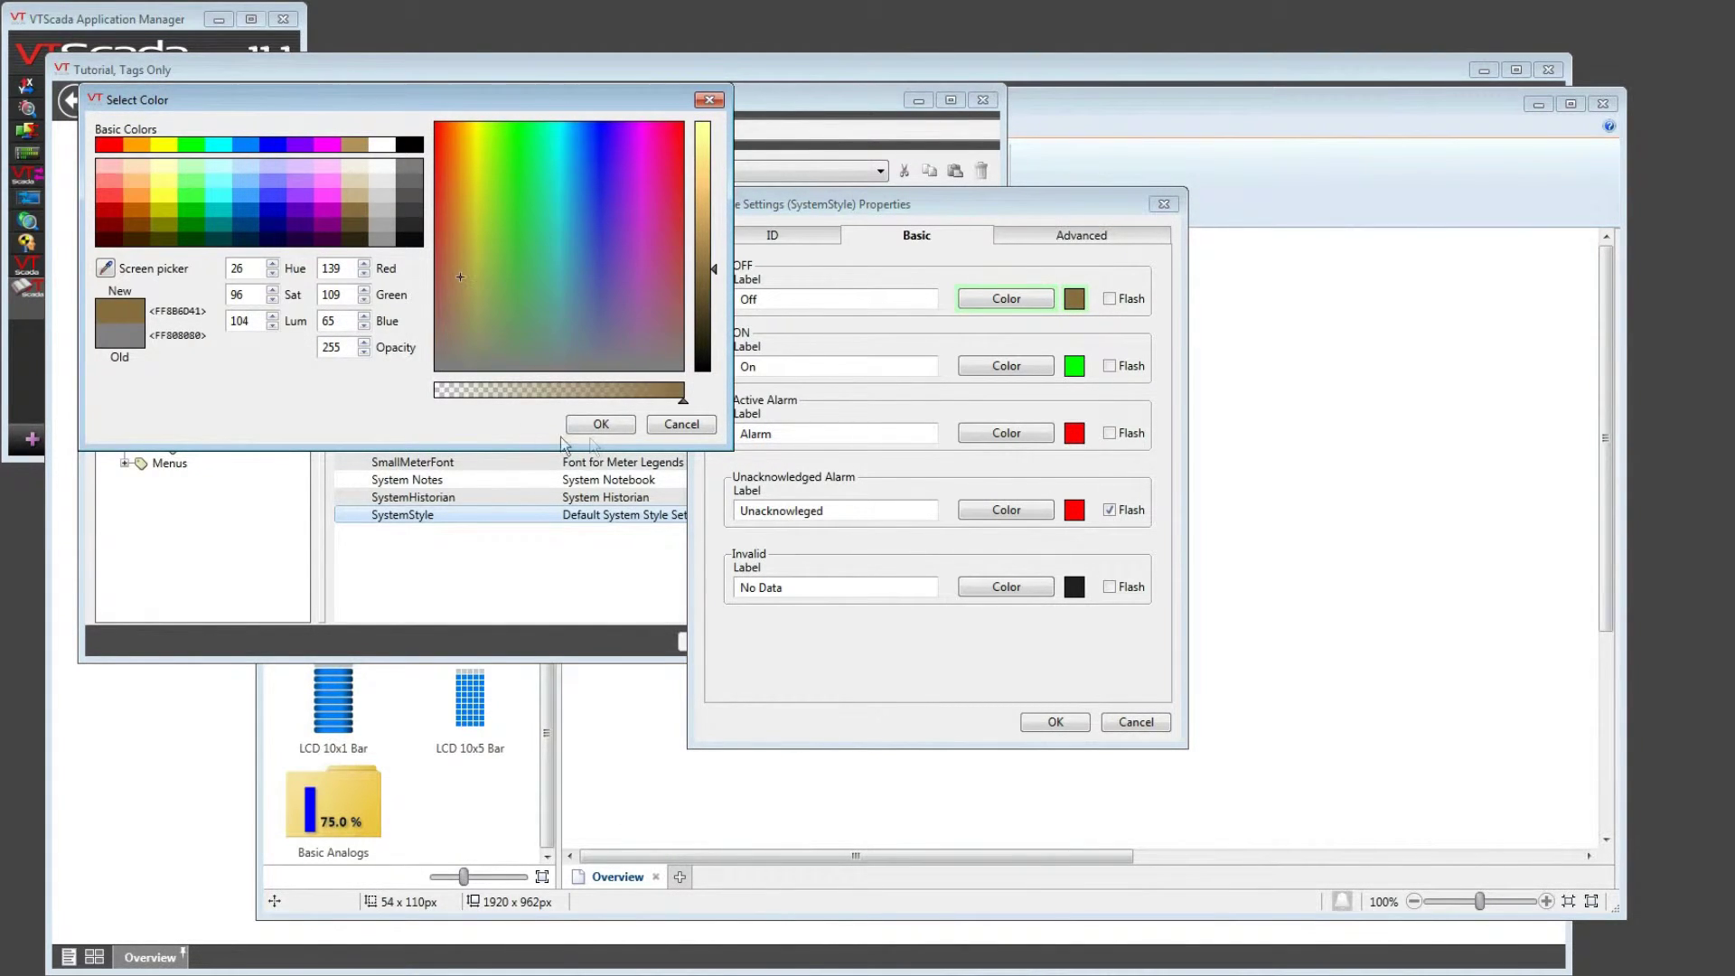
{"action": "left_click", "coordinate": [604, 424]}
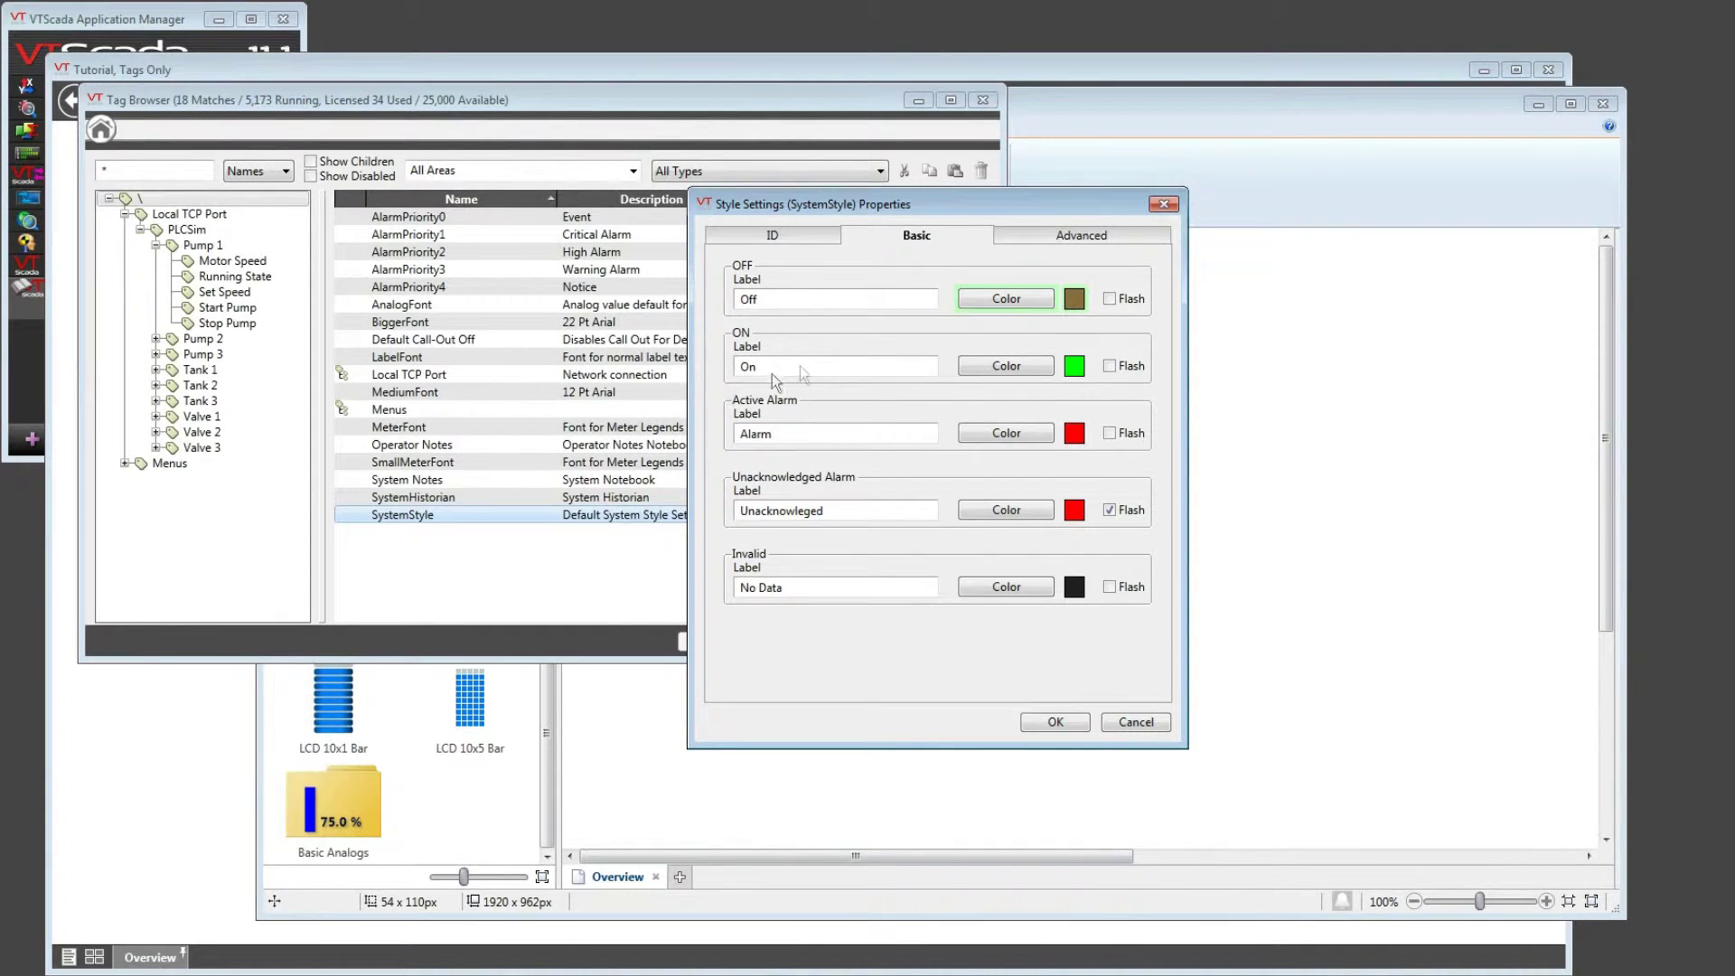
Set the ON color to red (255, 0, 0) and the Active Alarm color to dark red (128, 0, 0)
{"action": "left_click", "coordinate": [1011, 371]}
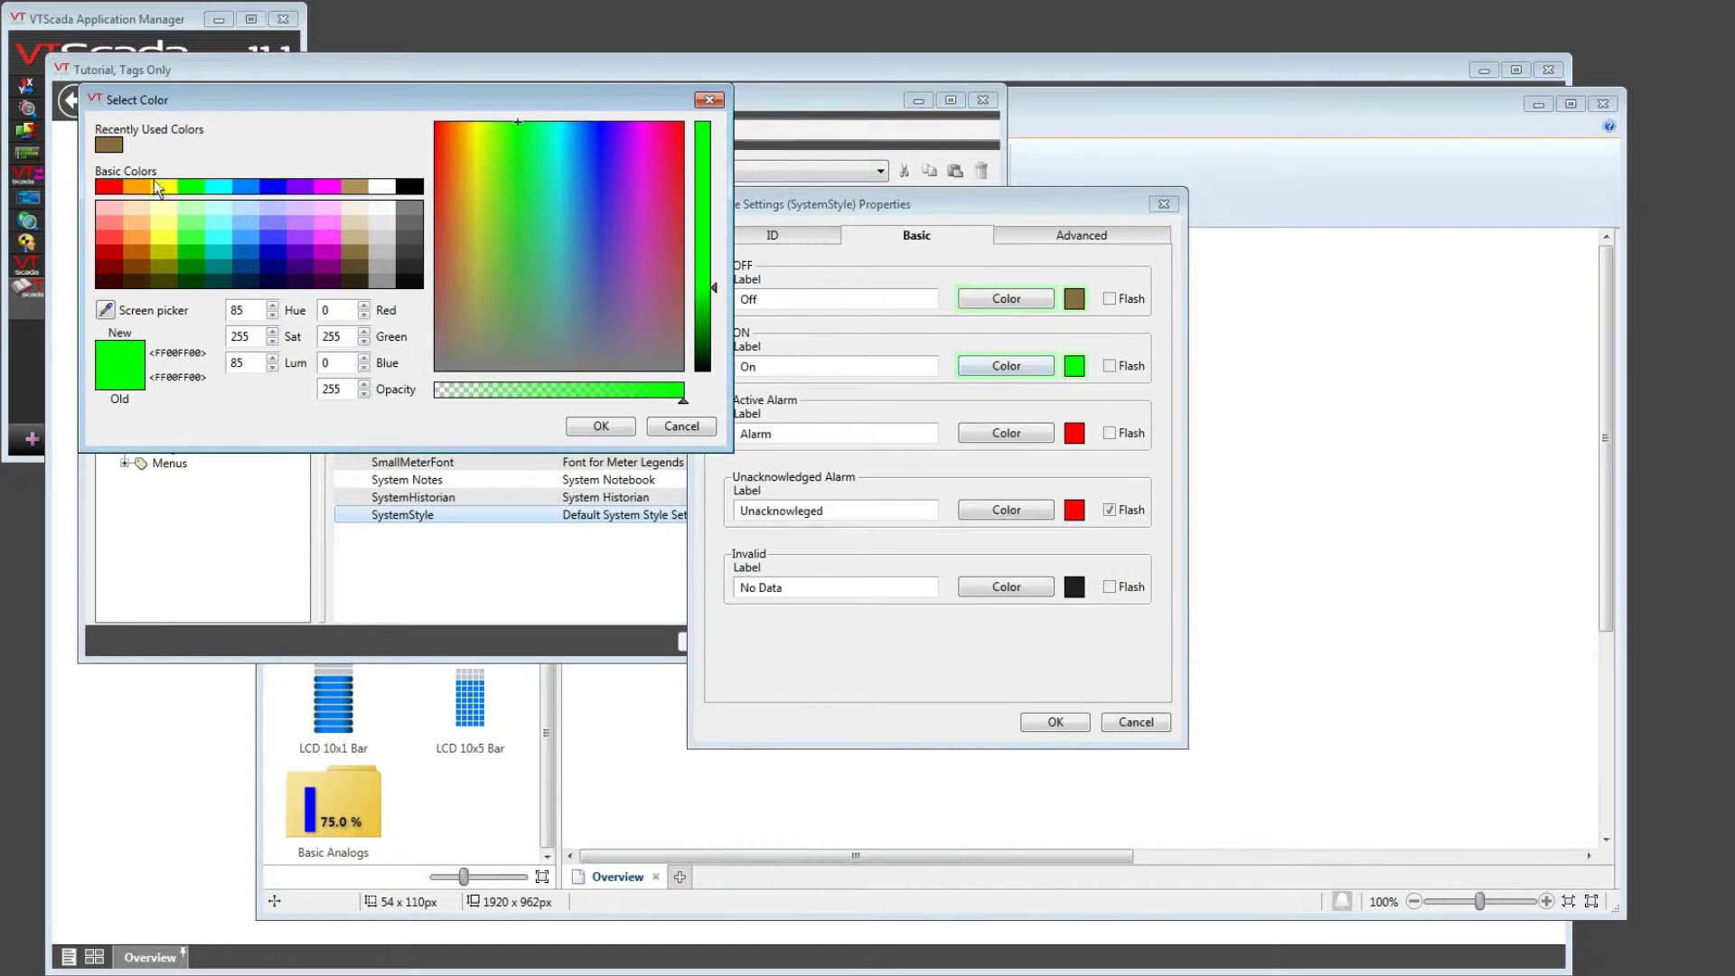
{"action": "left_click", "coordinate": [108, 187]}
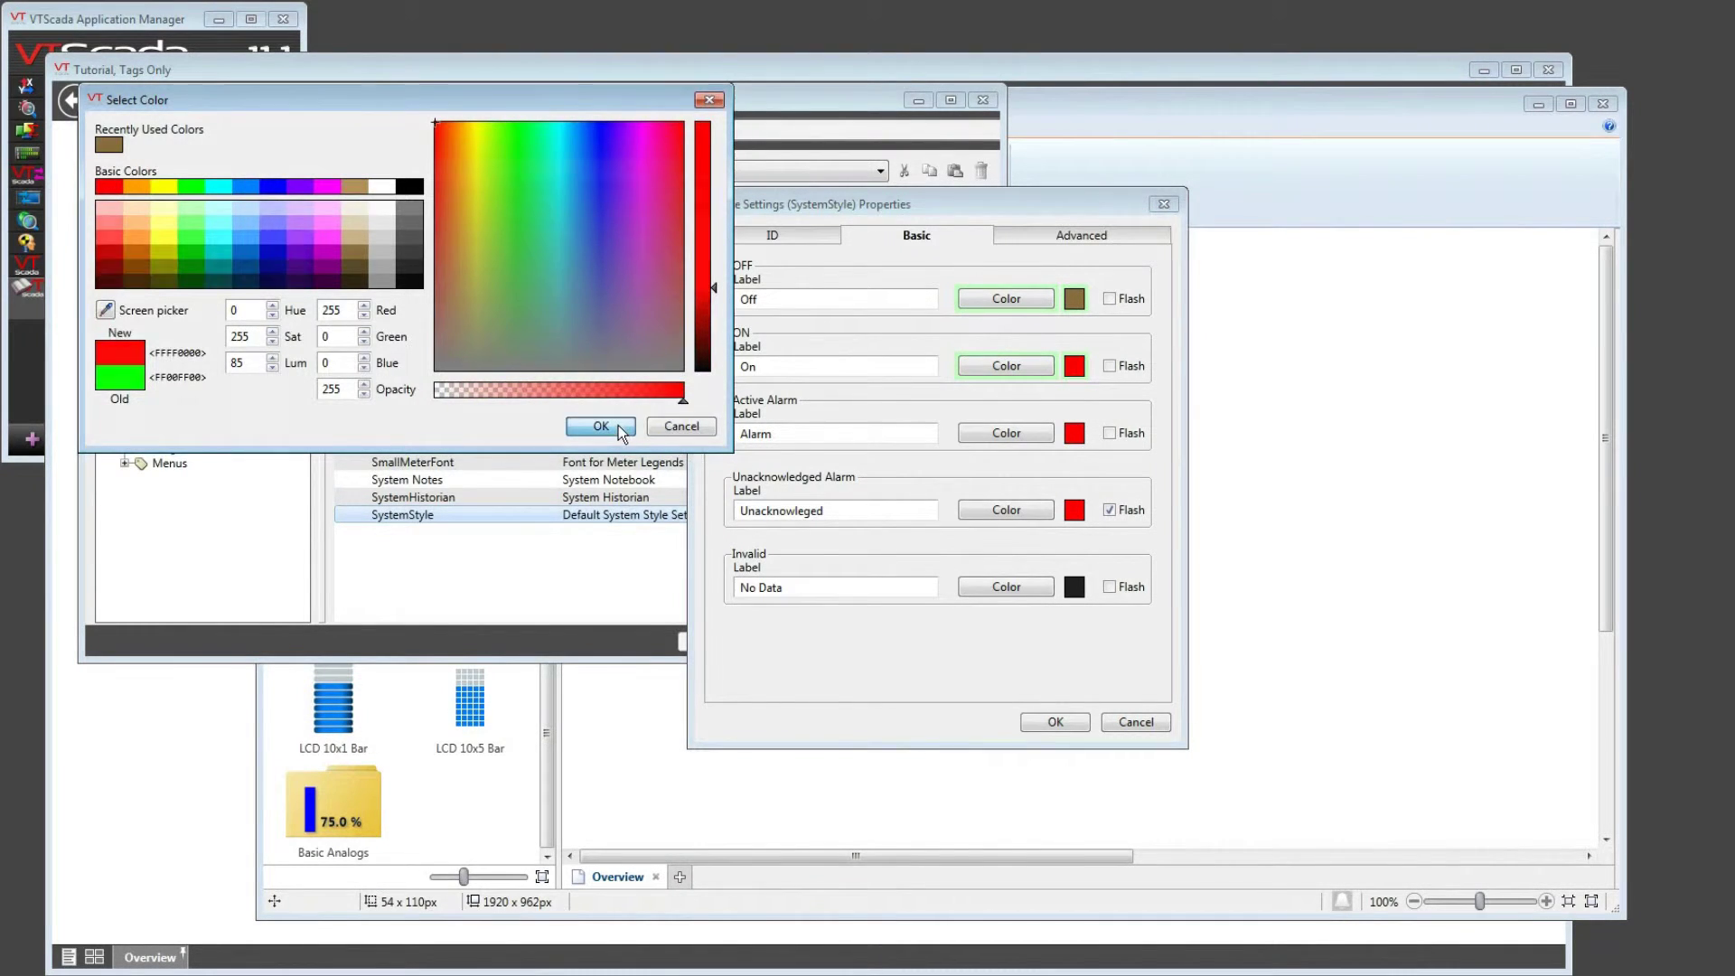
{"action": "left_click", "coordinate": [601, 427]}
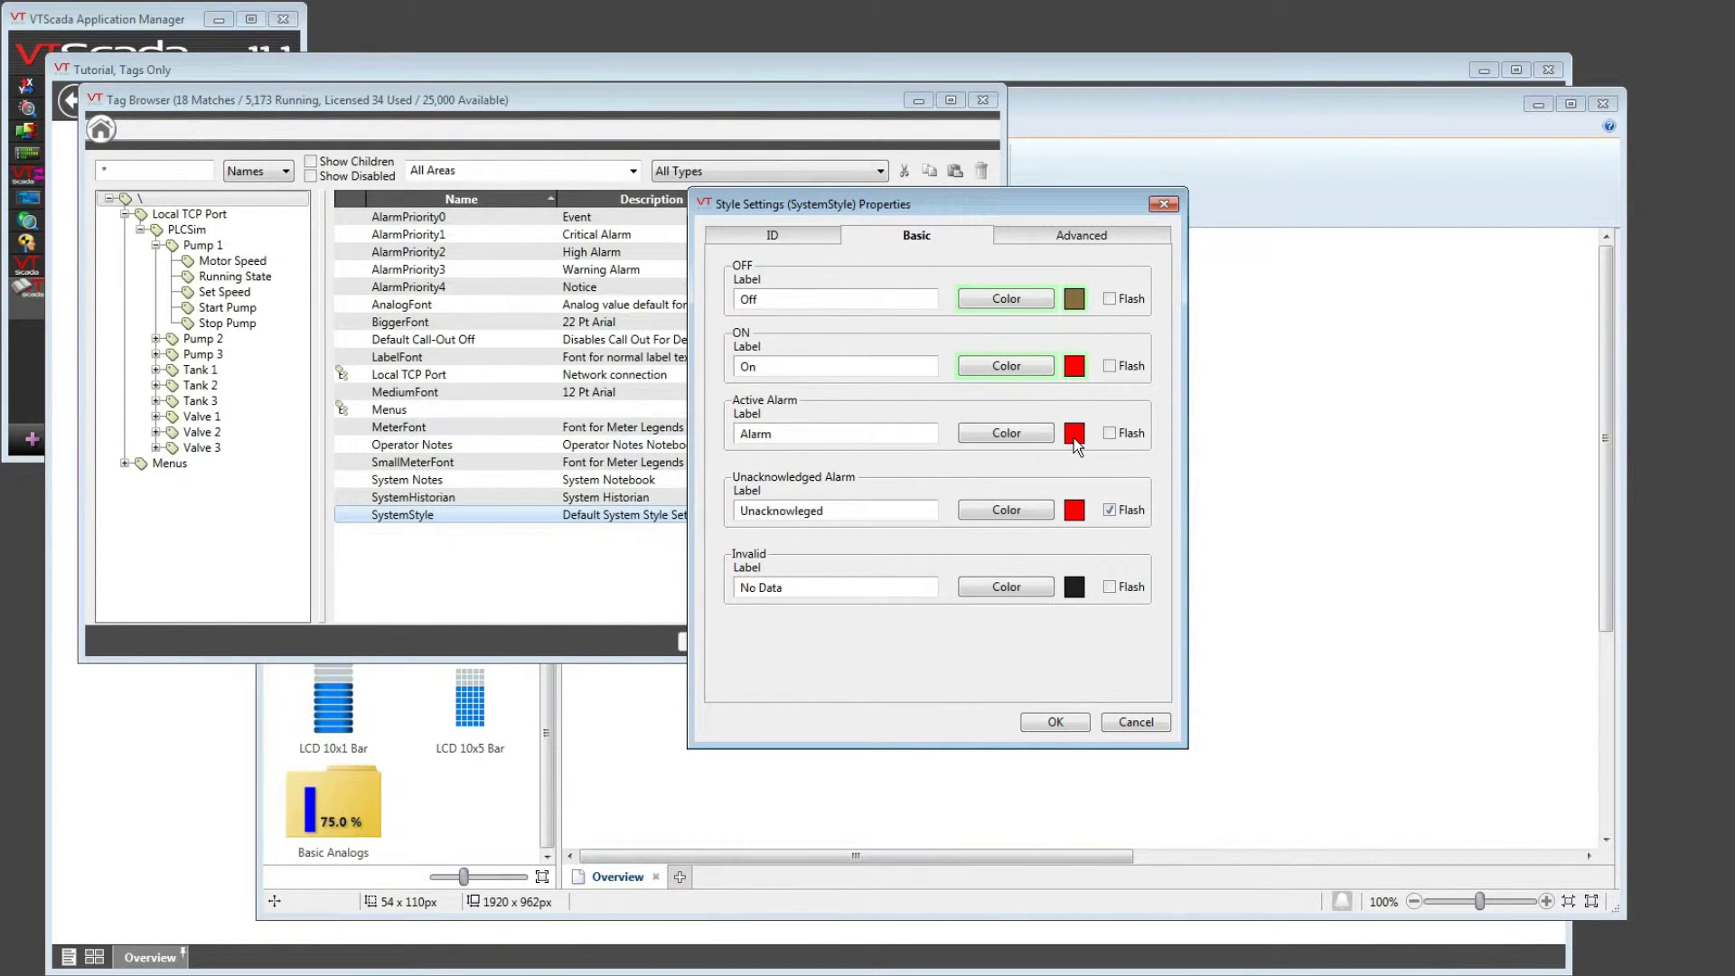
{"action": "left_click", "coordinate": [1021, 432]}
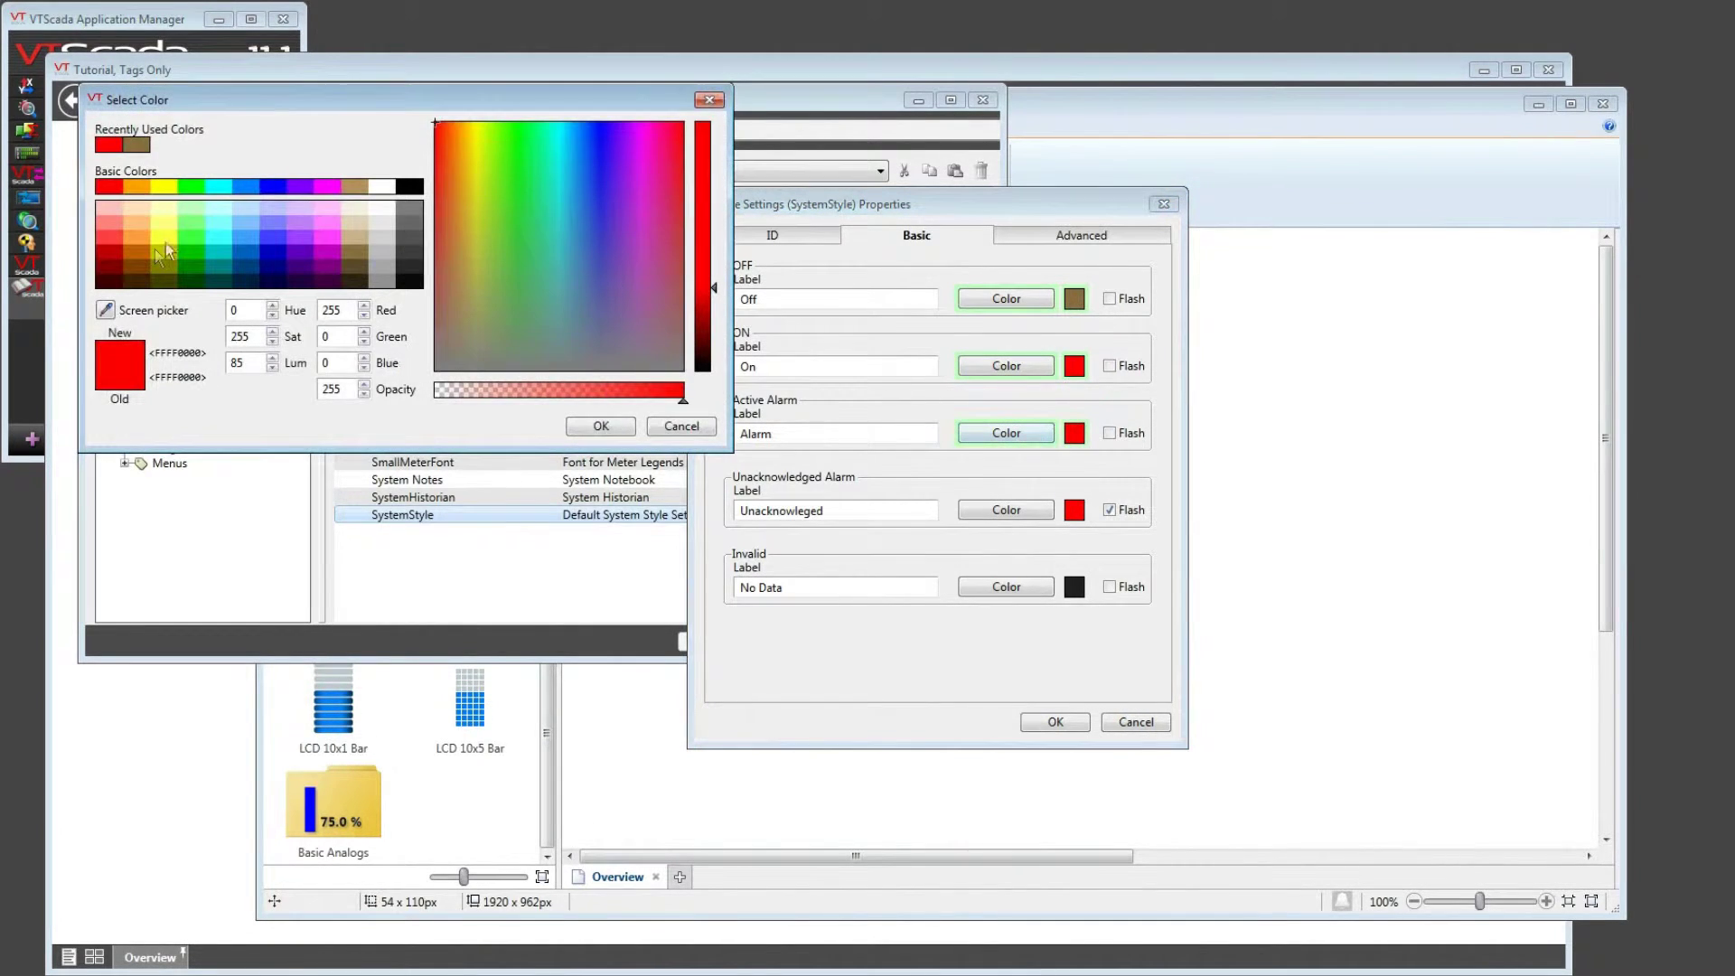
{"action": "left_click", "coordinate": [111, 269]}
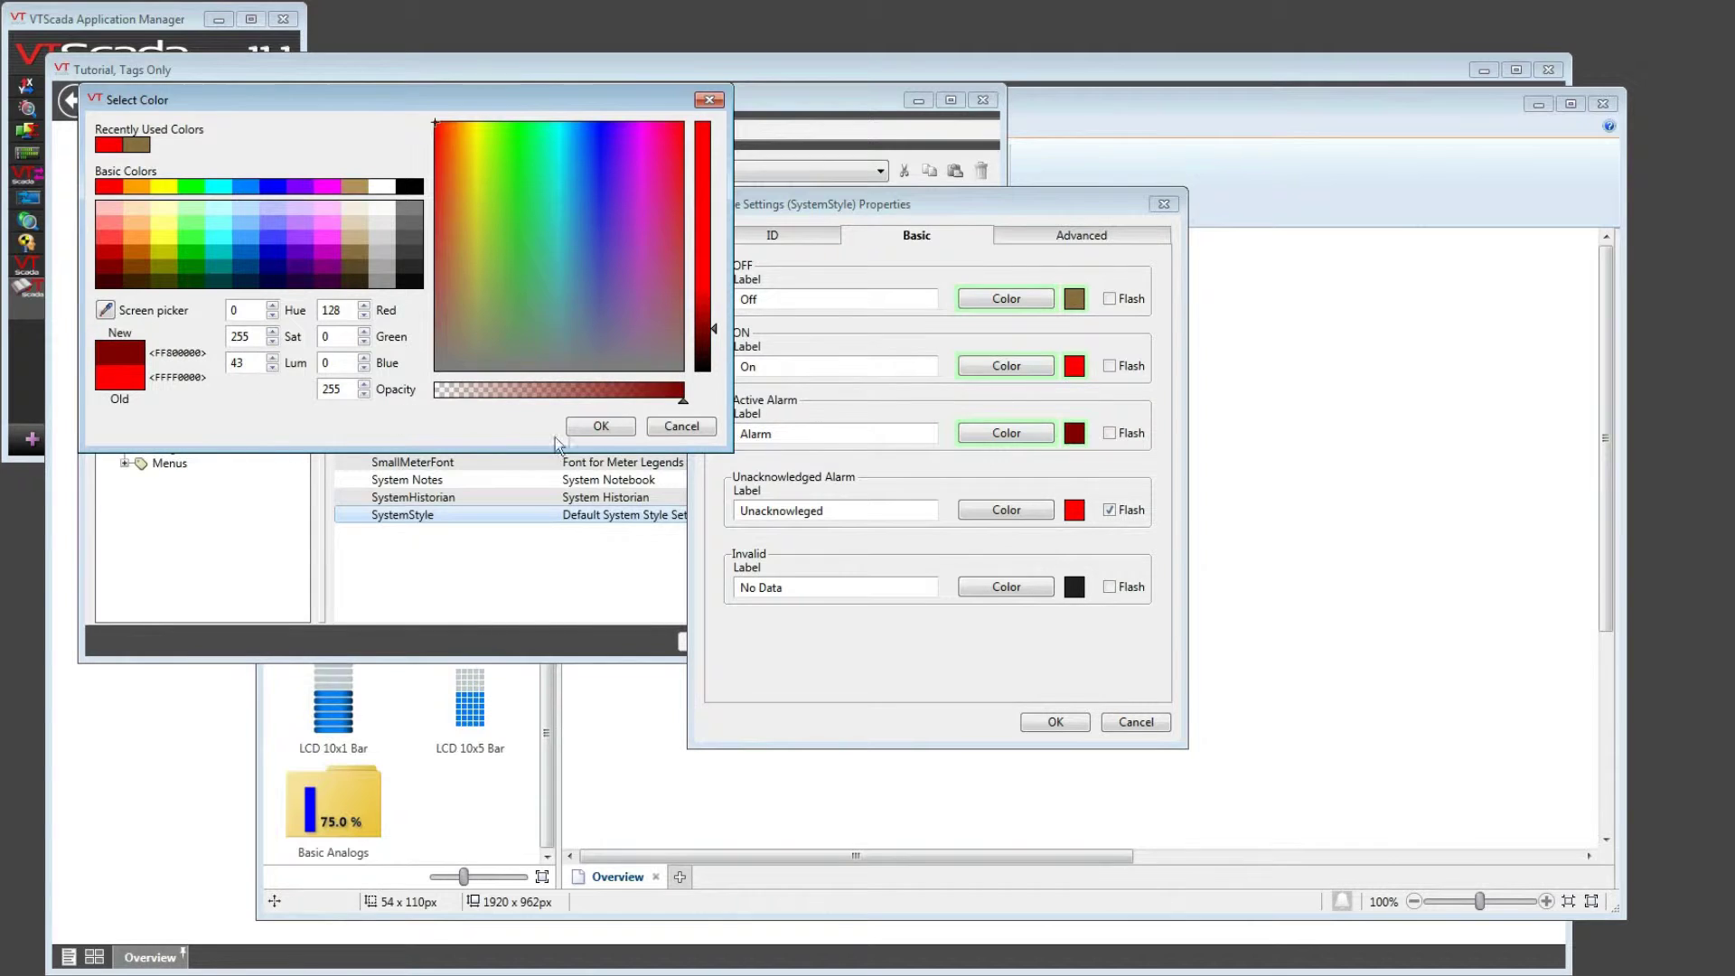
{"action": "left_click", "coordinate": [595, 432]}
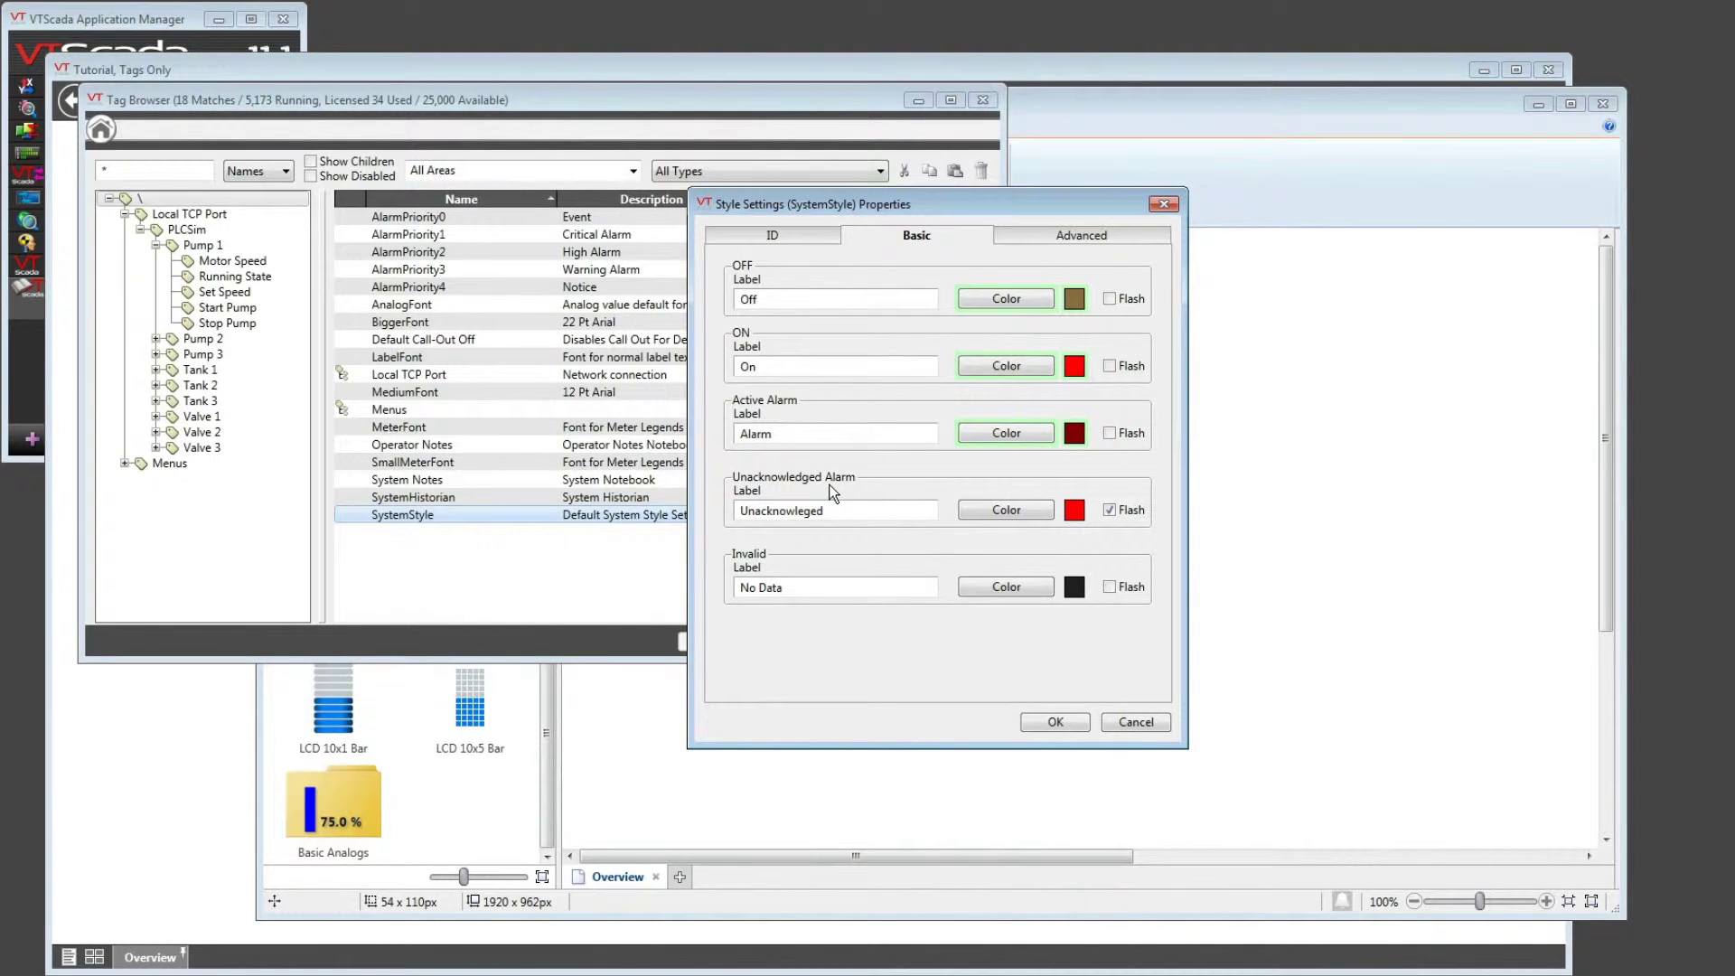
Check the advanced style settings, save the SystemStyle changes and close the Tag Browser
{"action": "left_click", "coordinate": [1015, 234]}
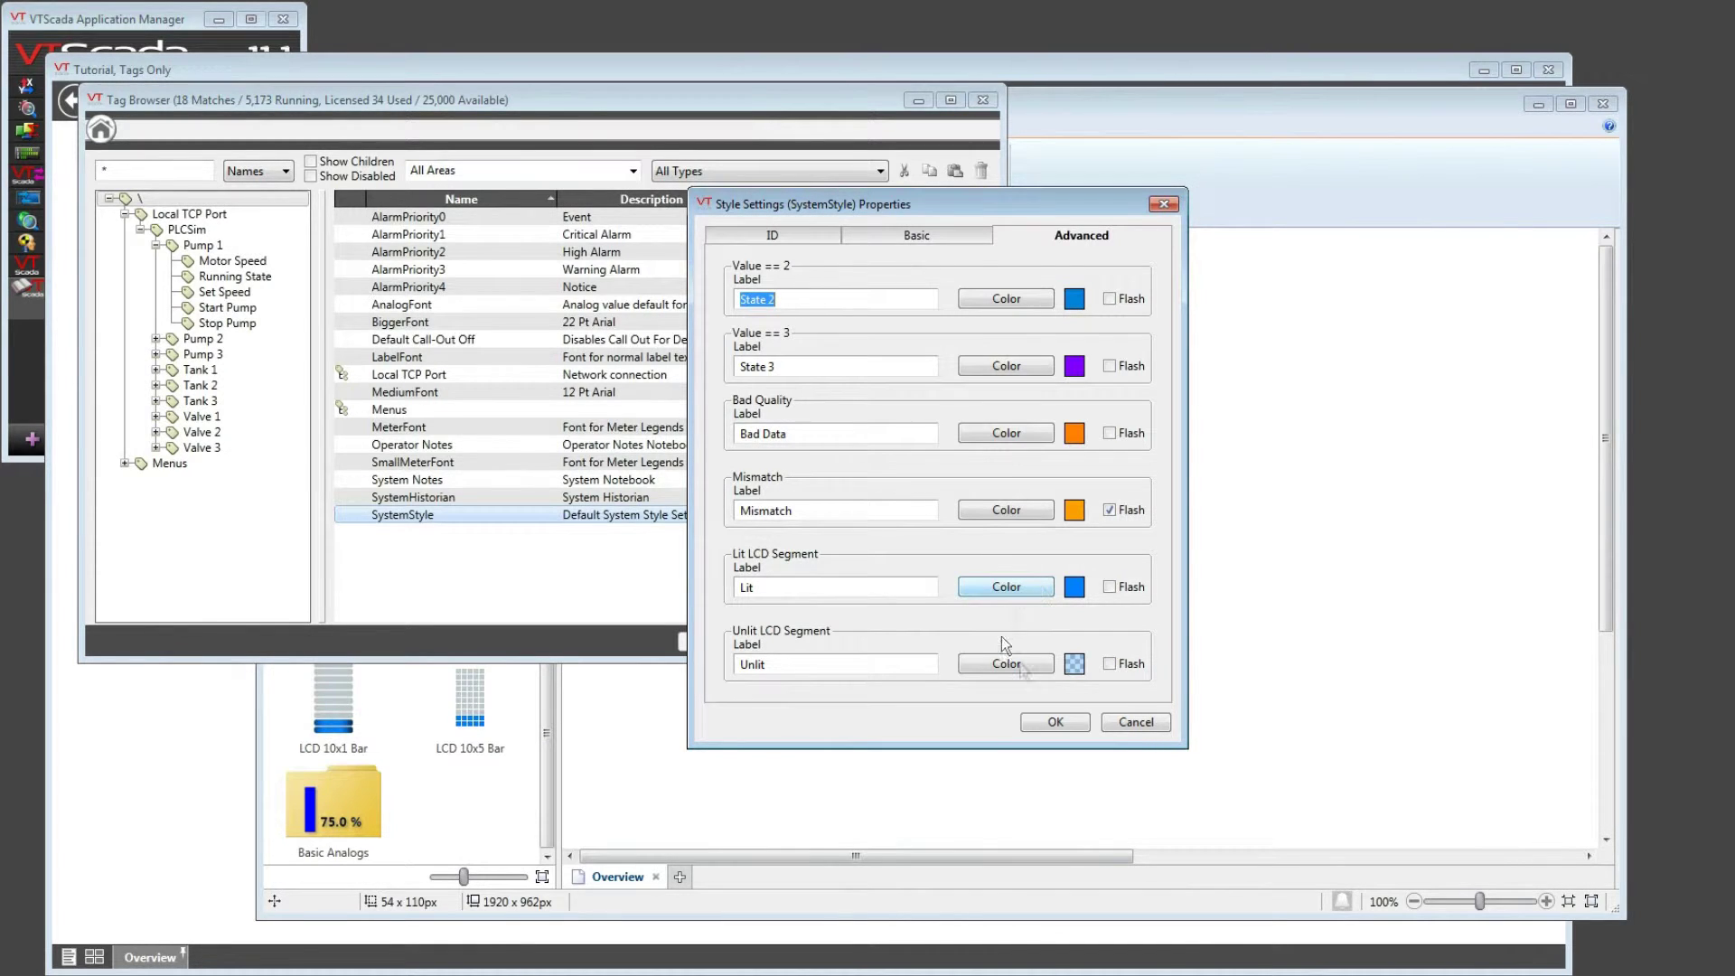
{"action": "left_click", "coordinate": [1055, 722]}
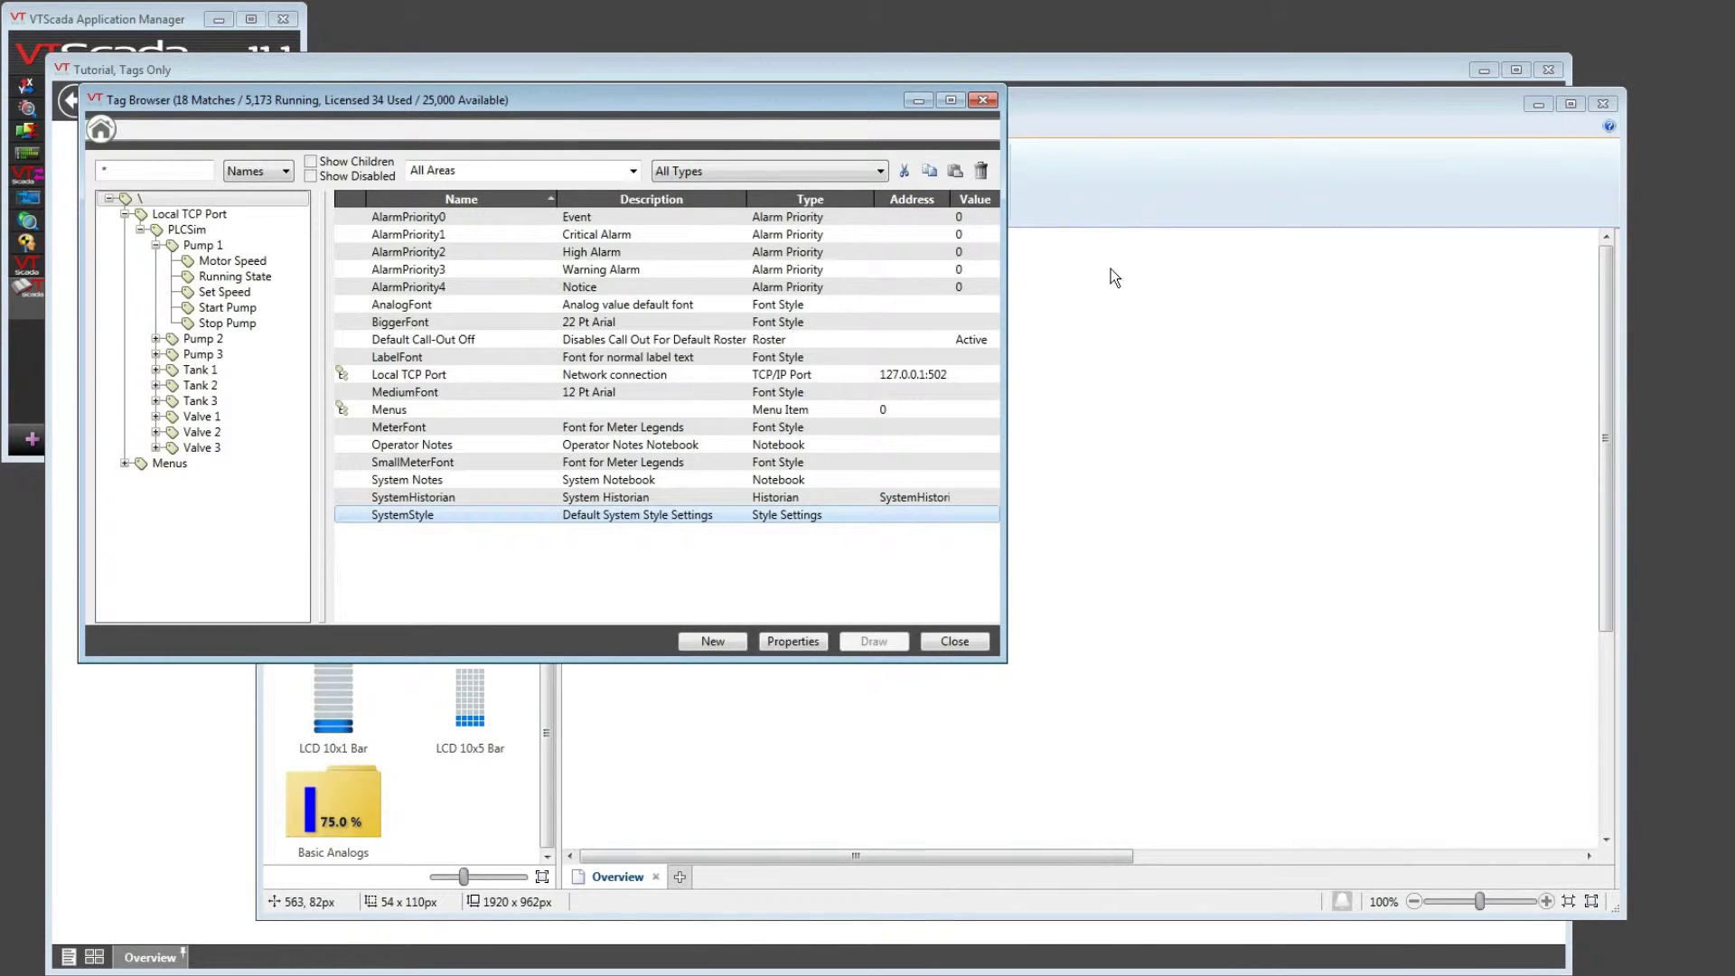
{"action": "left_click", "coordinate": [954, 641]}
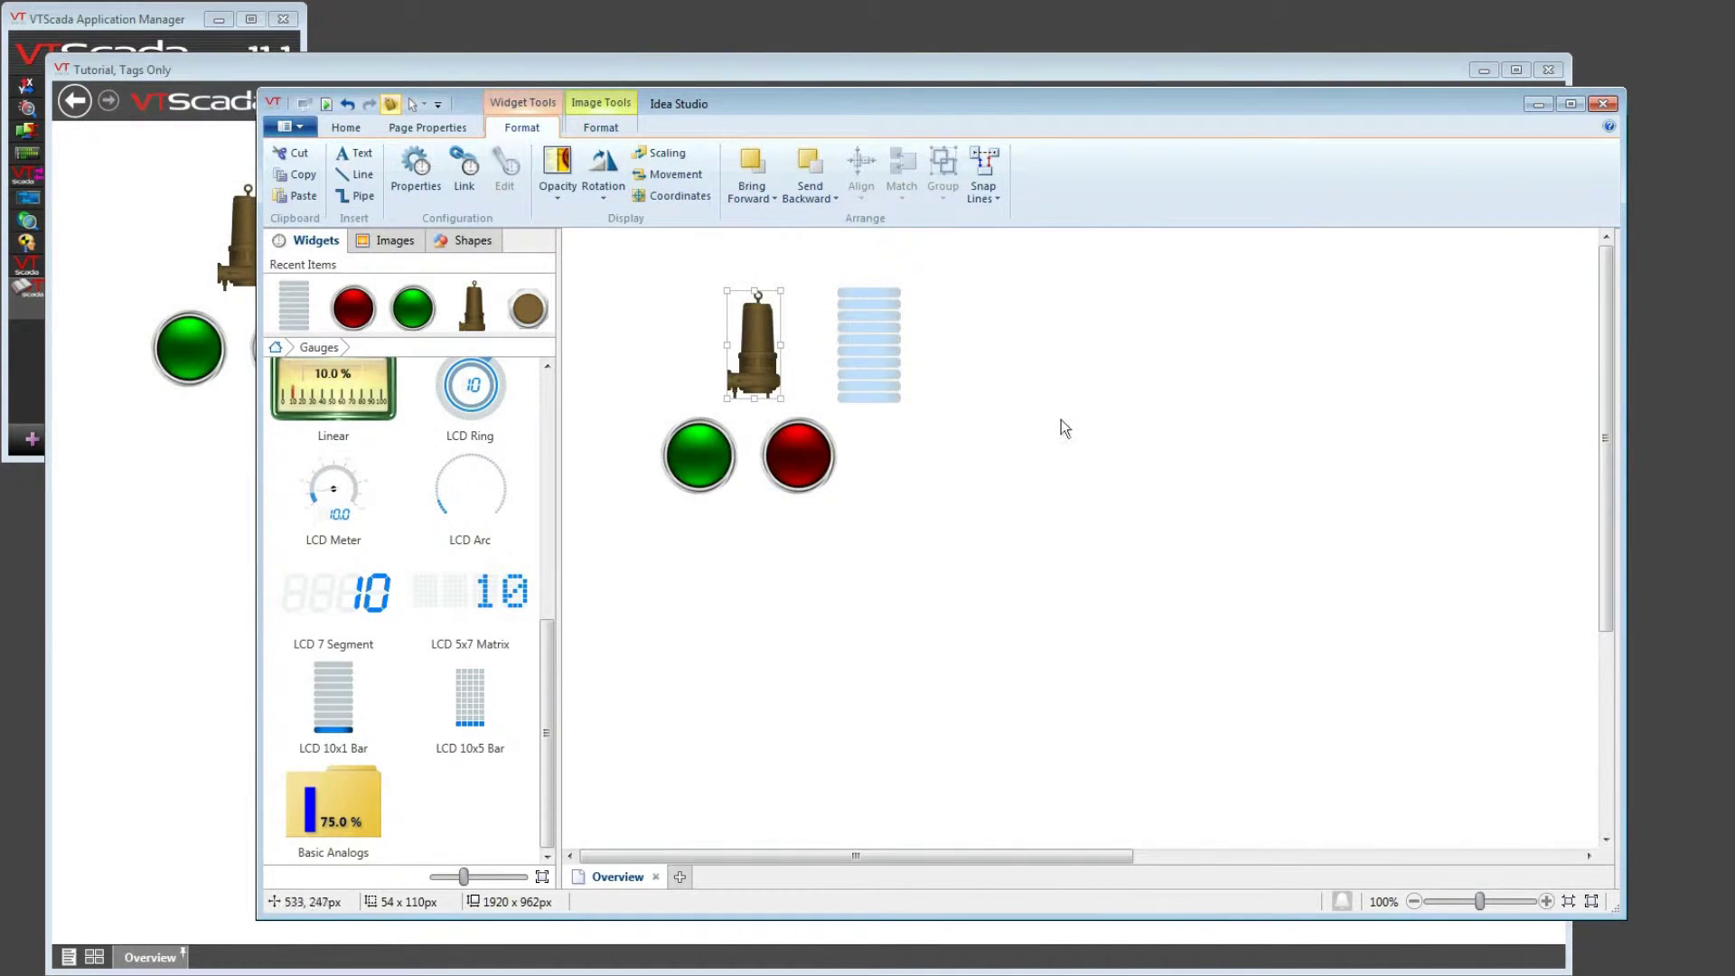
Close Idea Studio and test the new status colors by starting and stopping the pump on the Overview page
{"action": "left_click", "coordinate": [1604, 103]}
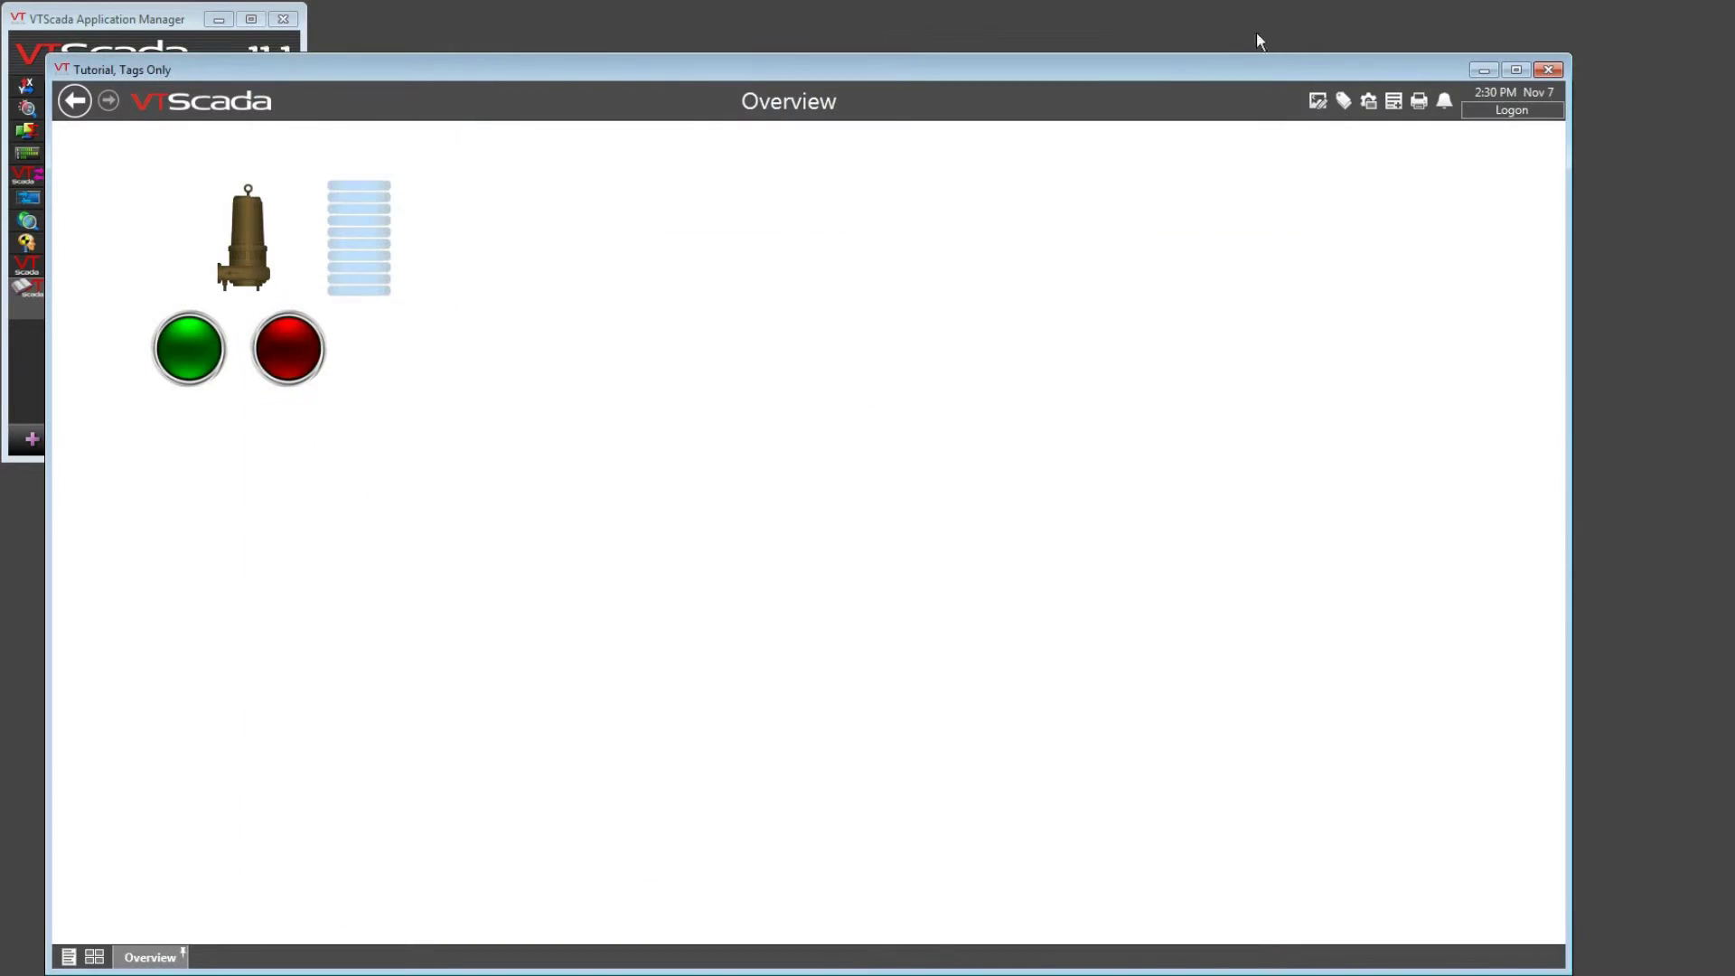
{"action": "left_click", "coordinate": [201, 364]}
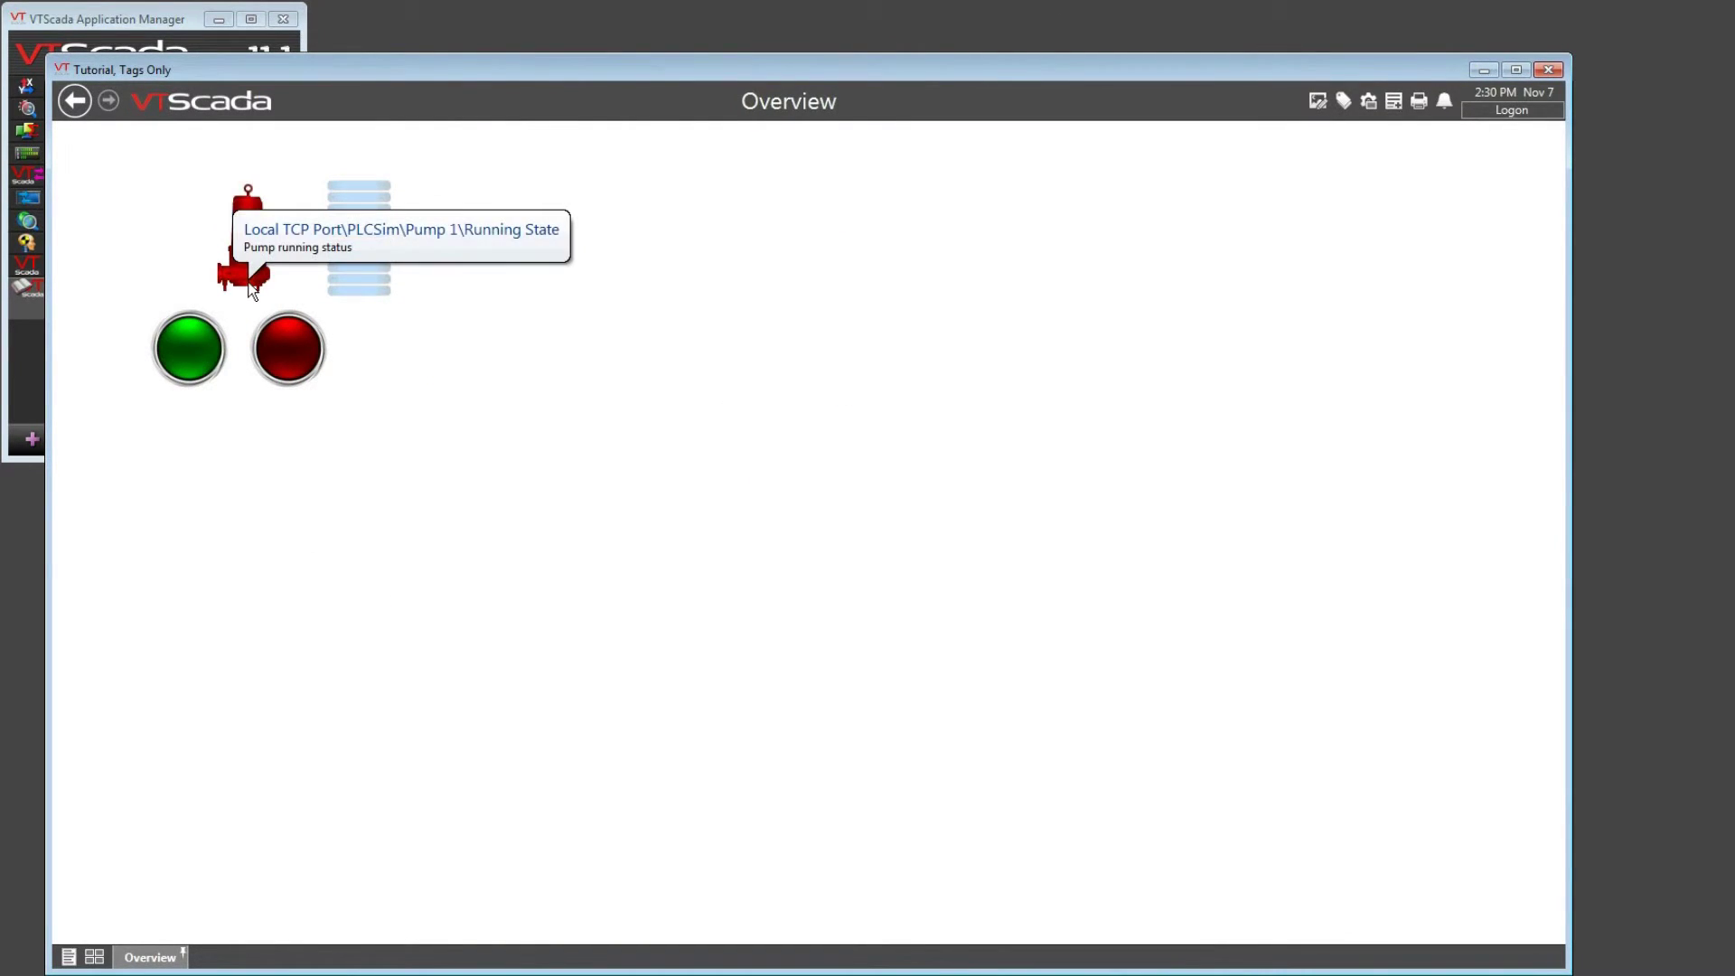
{"action": "left_click", "coordinate": [277, 340]}
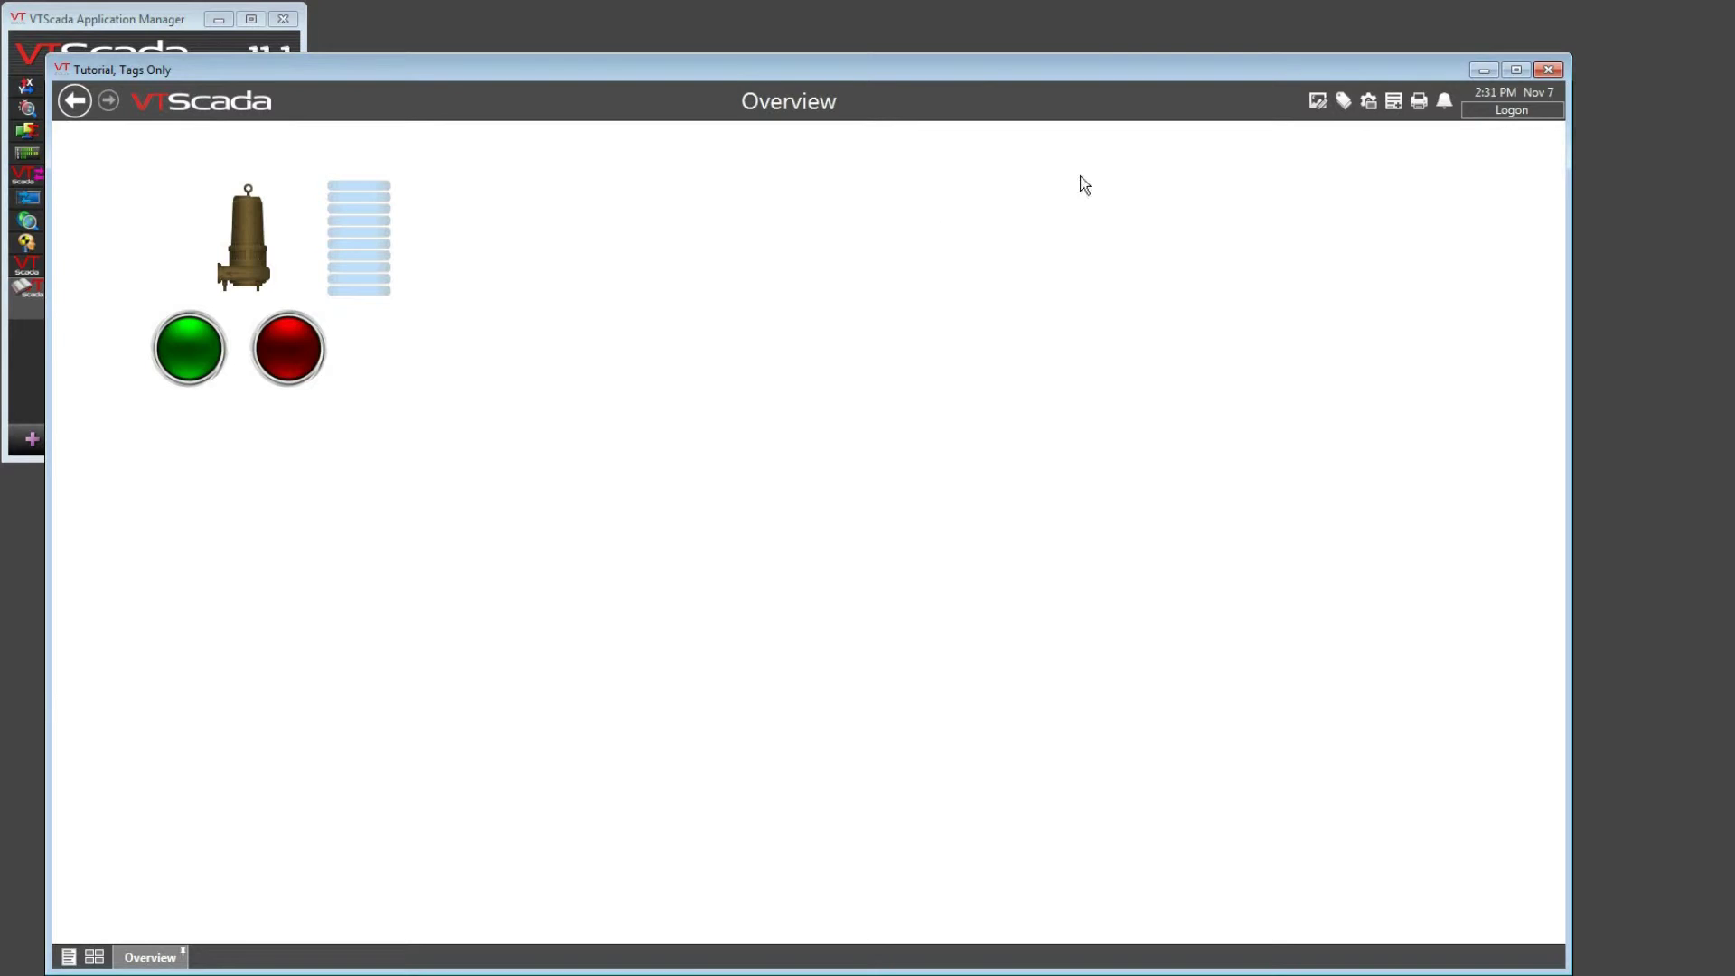
Reopen the page in Idea Studio and place a copy of the LCD bar gauge in the empty area beside the original, roughly level with it
{"action": "left_click", "coordinate": [1316, 101]}
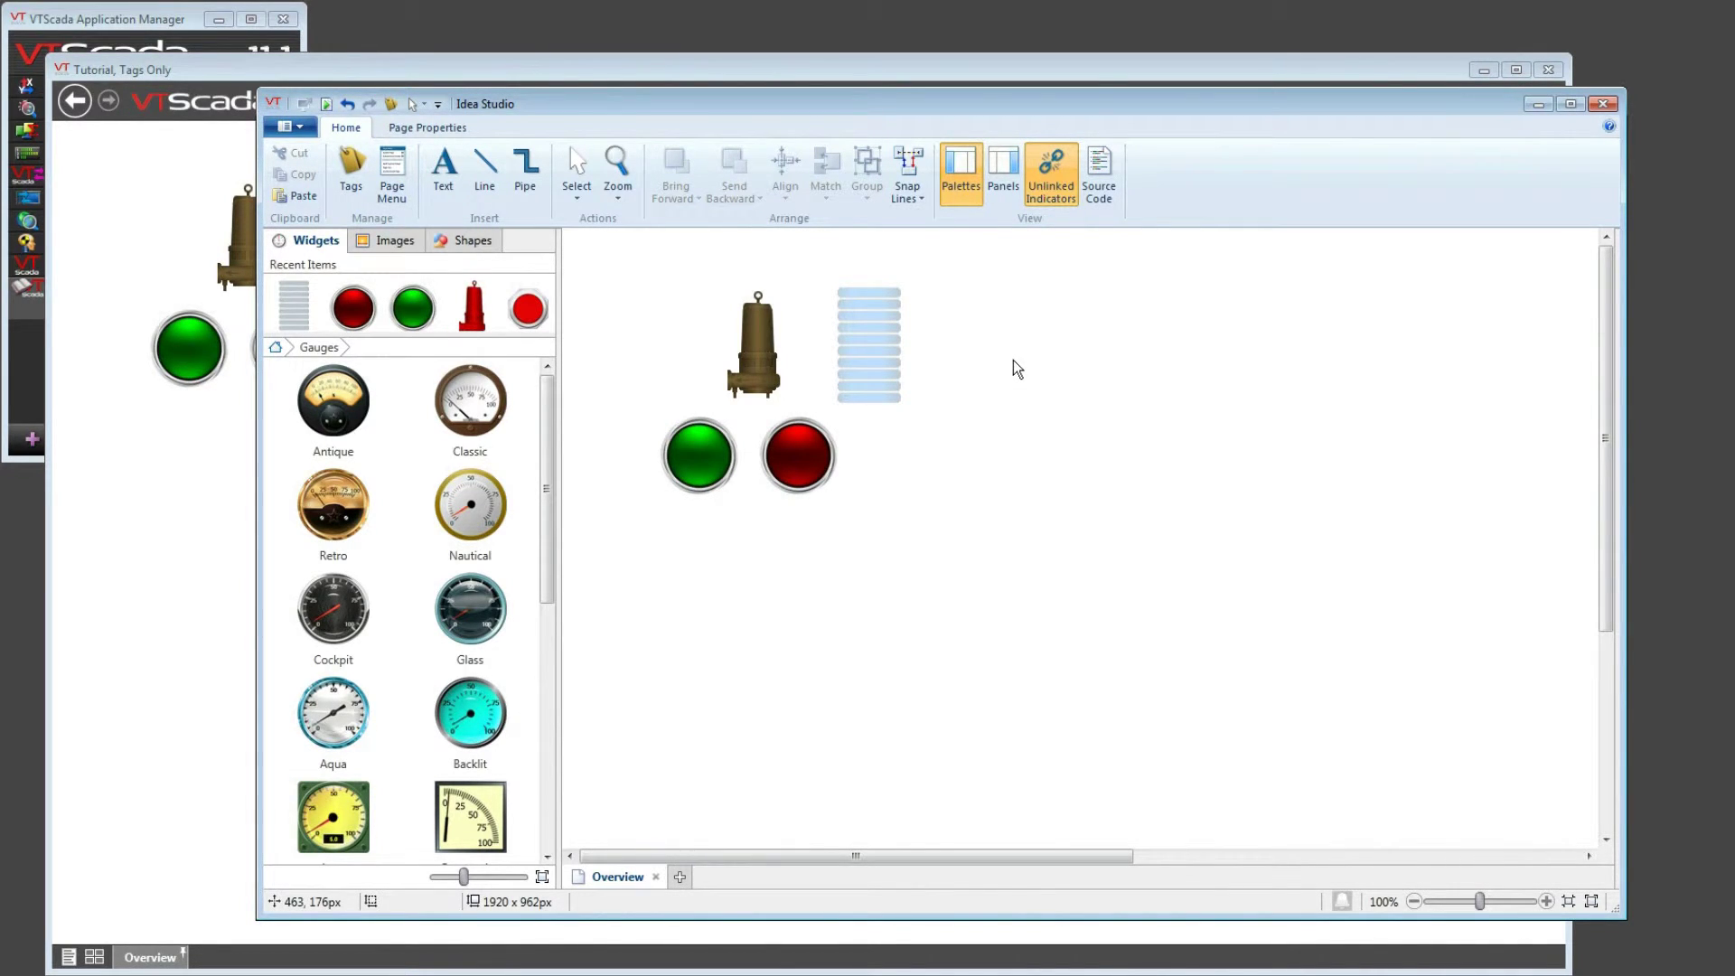
{"action": "left_click", "coordinate": [889, 377]}
{"action": "right_click", "coordinate": [893, 379]}
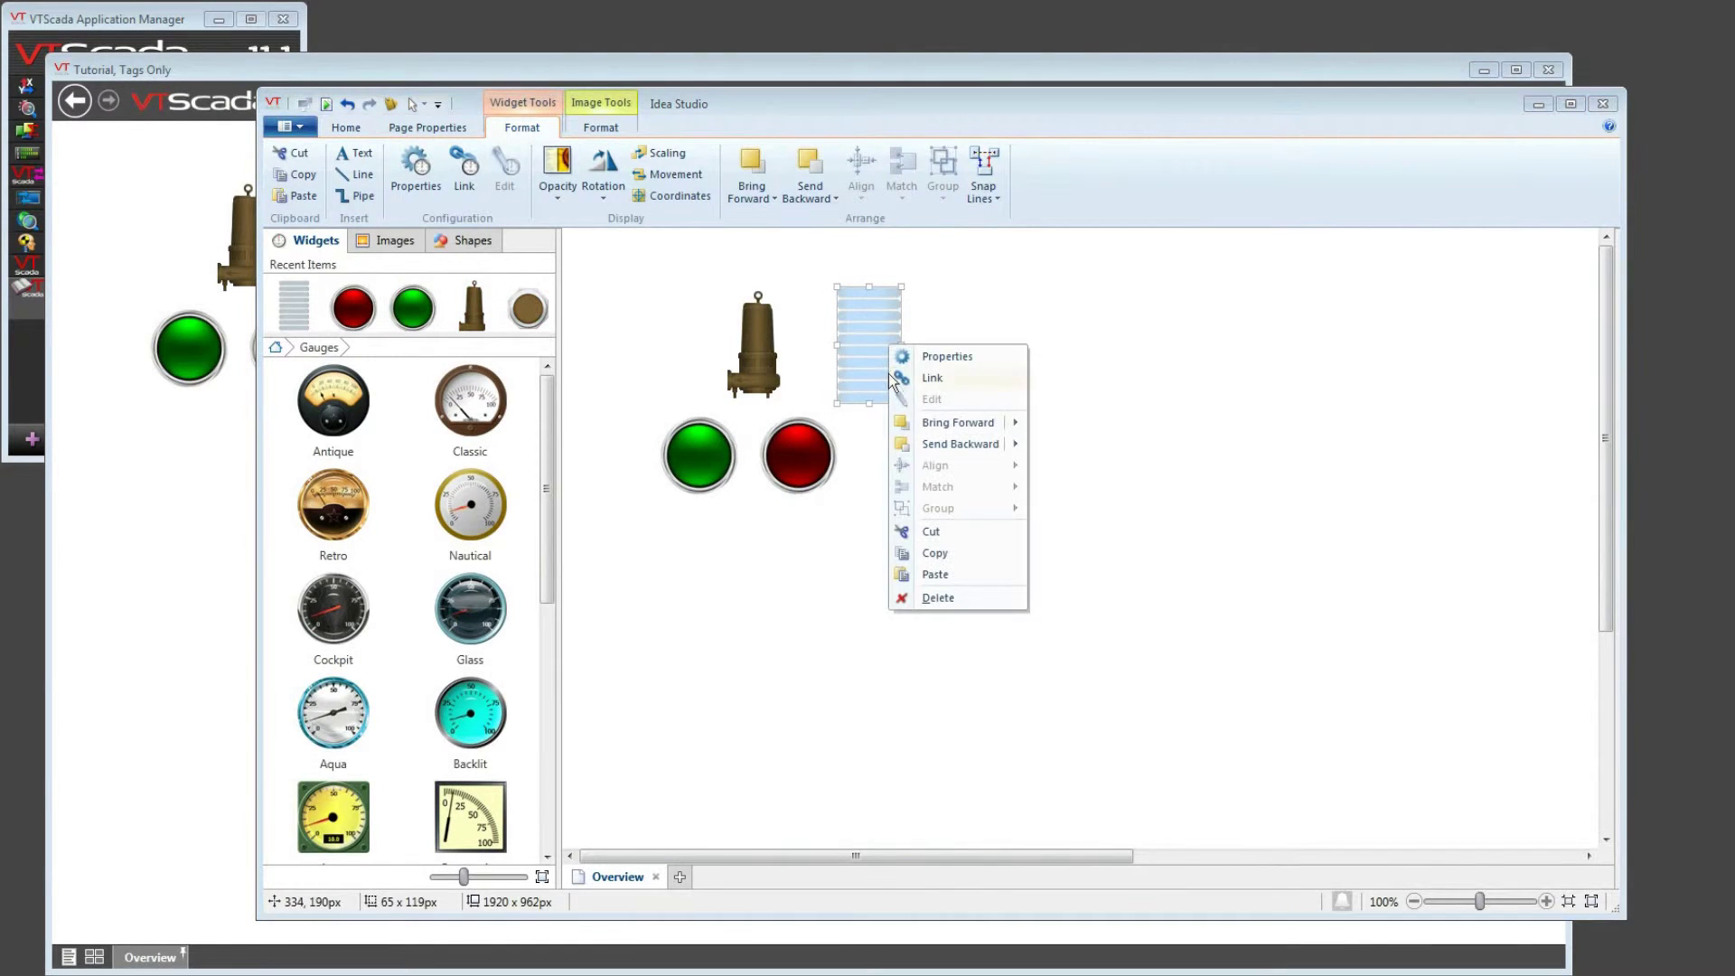
{"action": "left_click", "coordinate": [950, 553]}
{"action": "right_click", "coordinate": [1083, 370]}
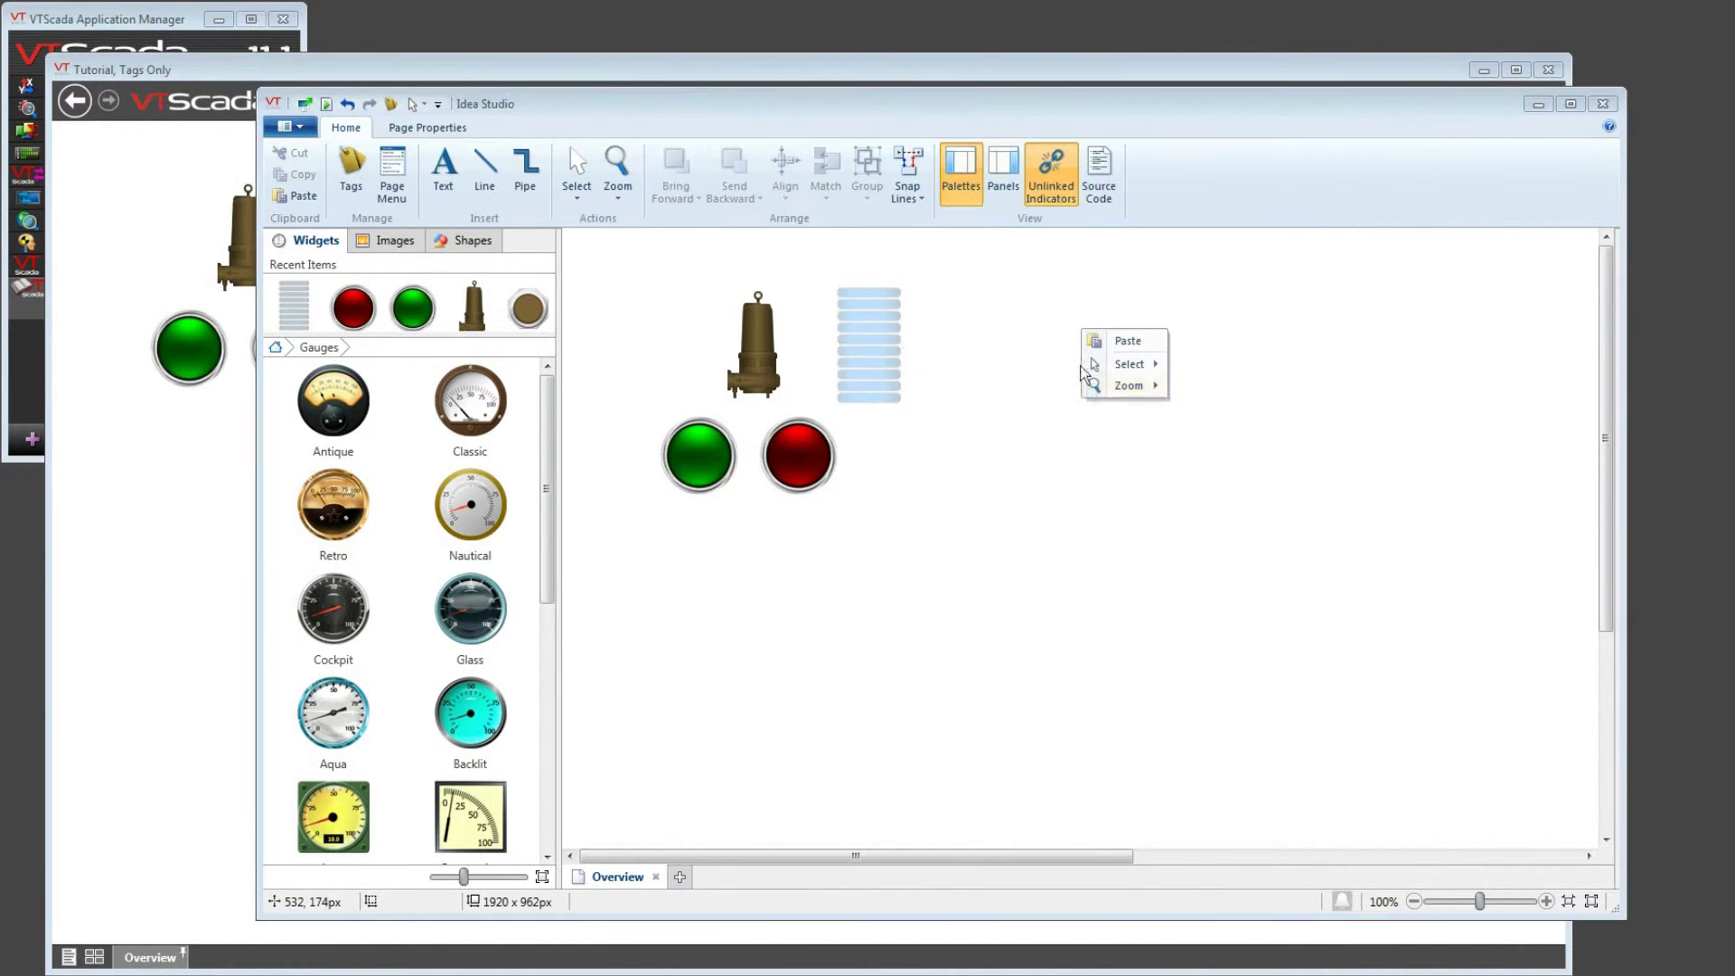
{"action": "left_click", "coordinate": [1125, 341]}
{"action": "left_click_drag", "start_coordinate": [1075, 527], "coordinate": [1139, 337]}
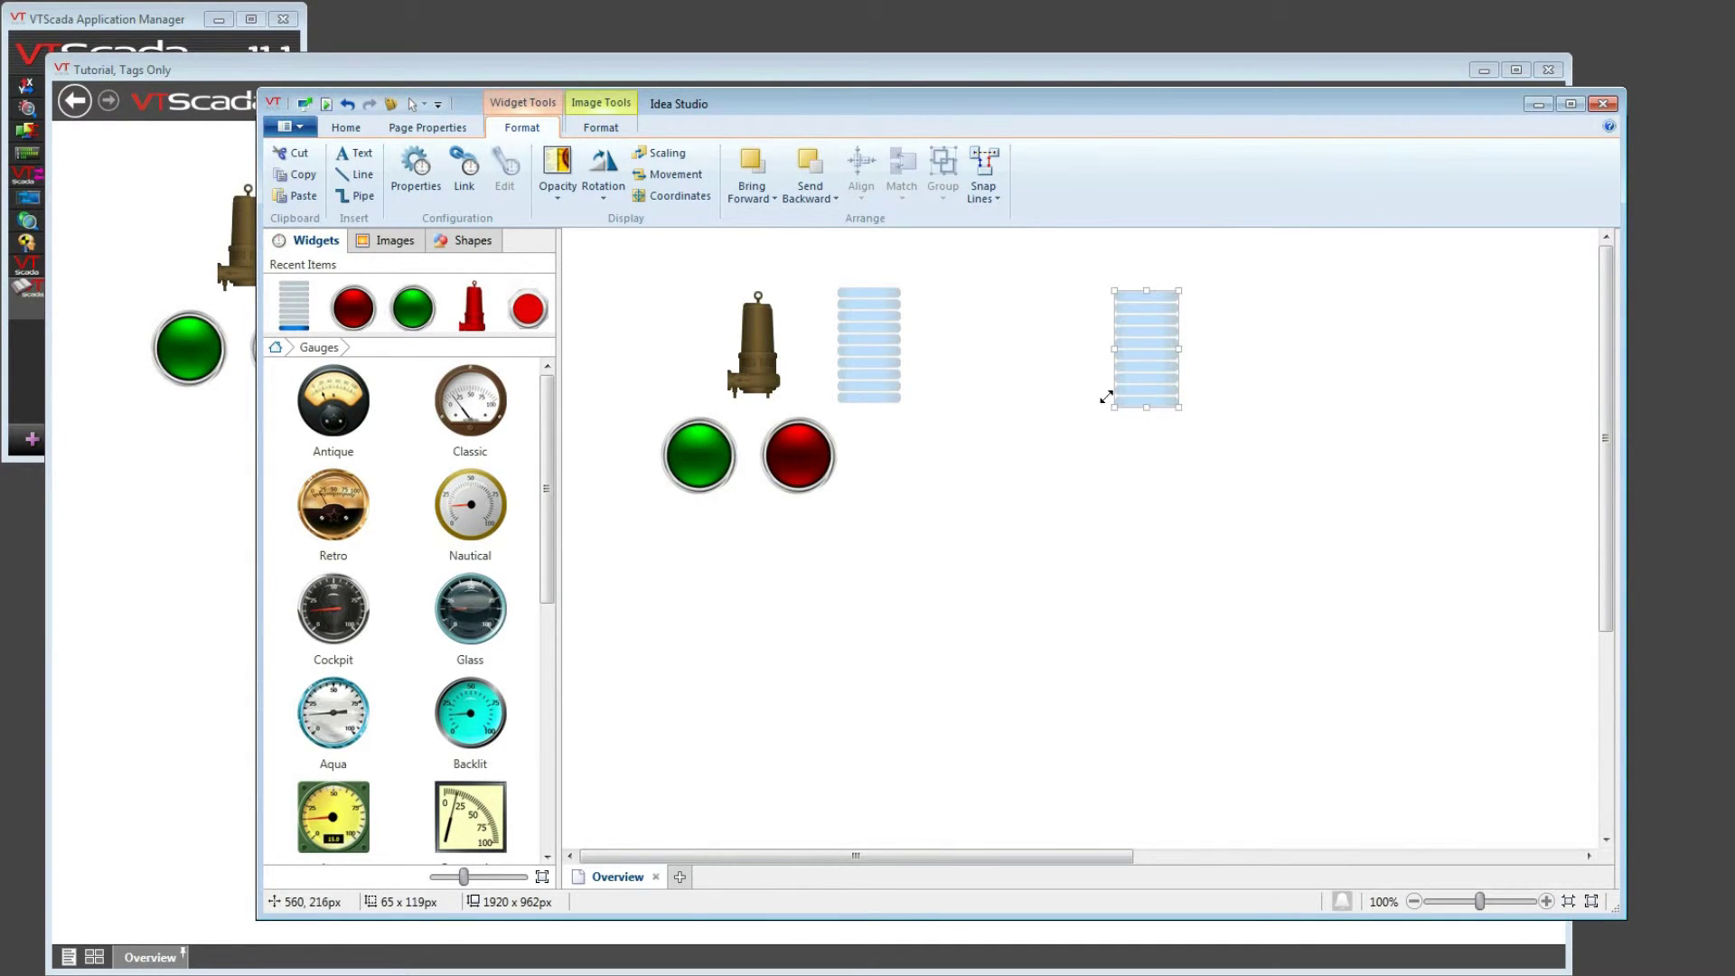
Link the copied LCD bar gauge to the Tank Level tag of Tank 2 under PLCSim
{"action": "right_click", "coordinate": [1144, 345]}
{"action": "left_click", "coordinate": [1184, 375]}
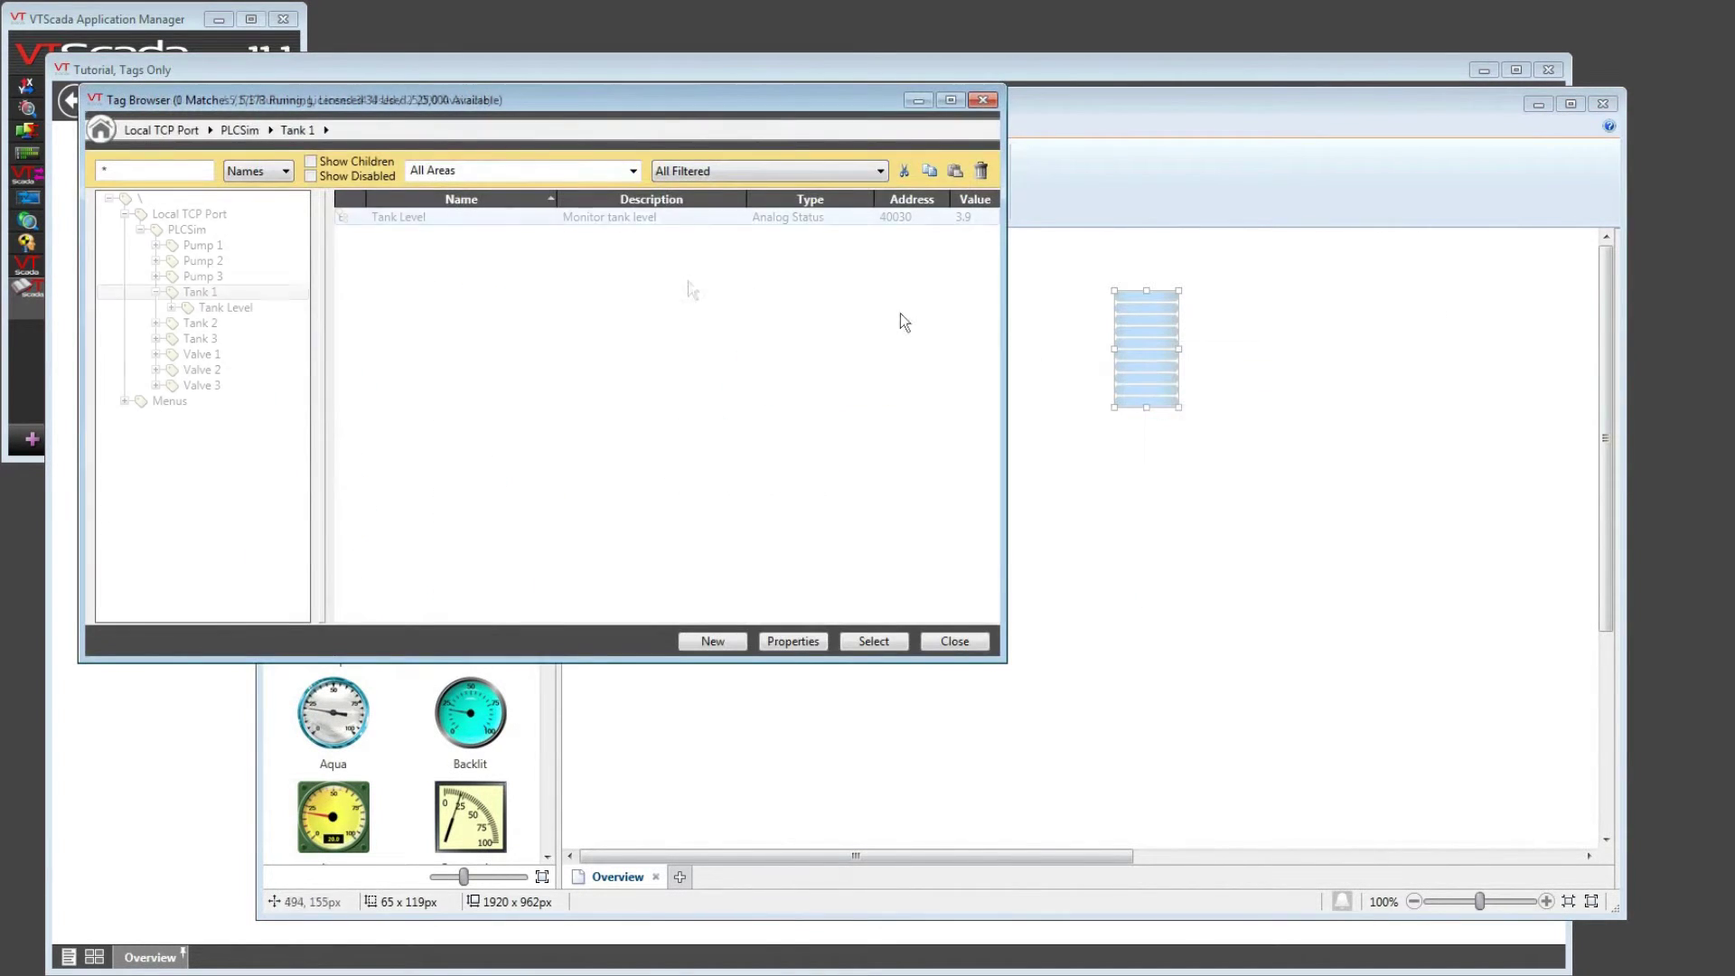
{"action": "left_click", "coordinate": [209, 326]}
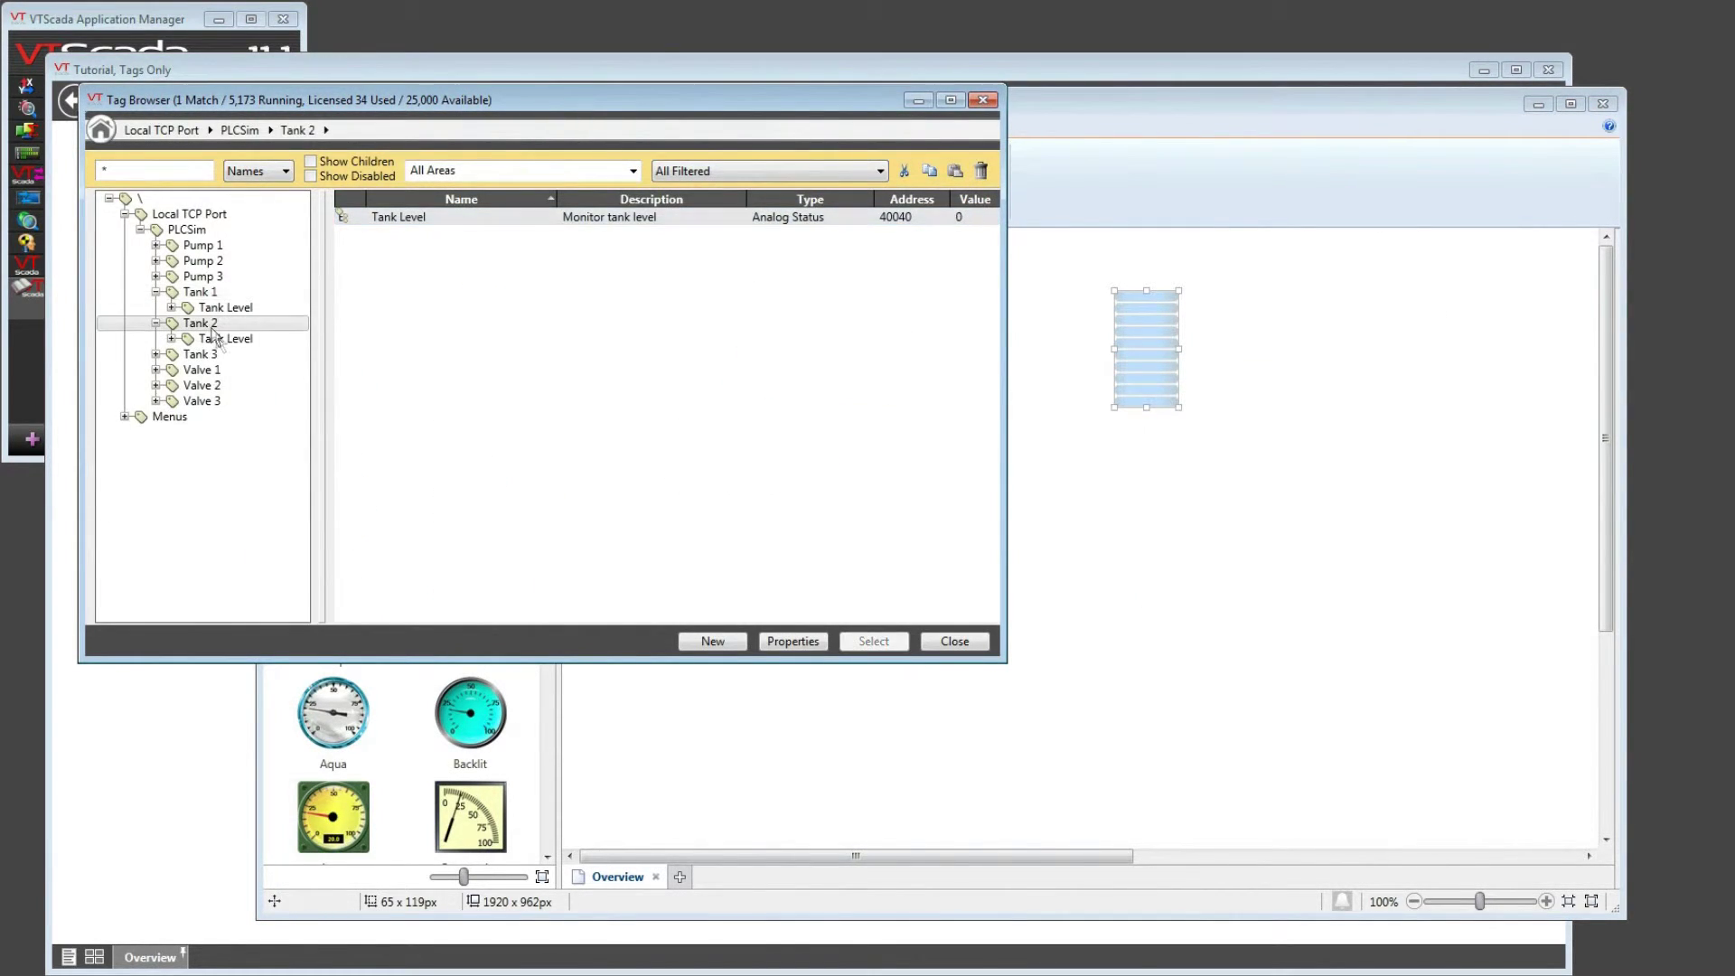
{"action": "right_click", "coordinate": [221, 340]}
{"action": "left_click", "coordinate": [257, 348]}
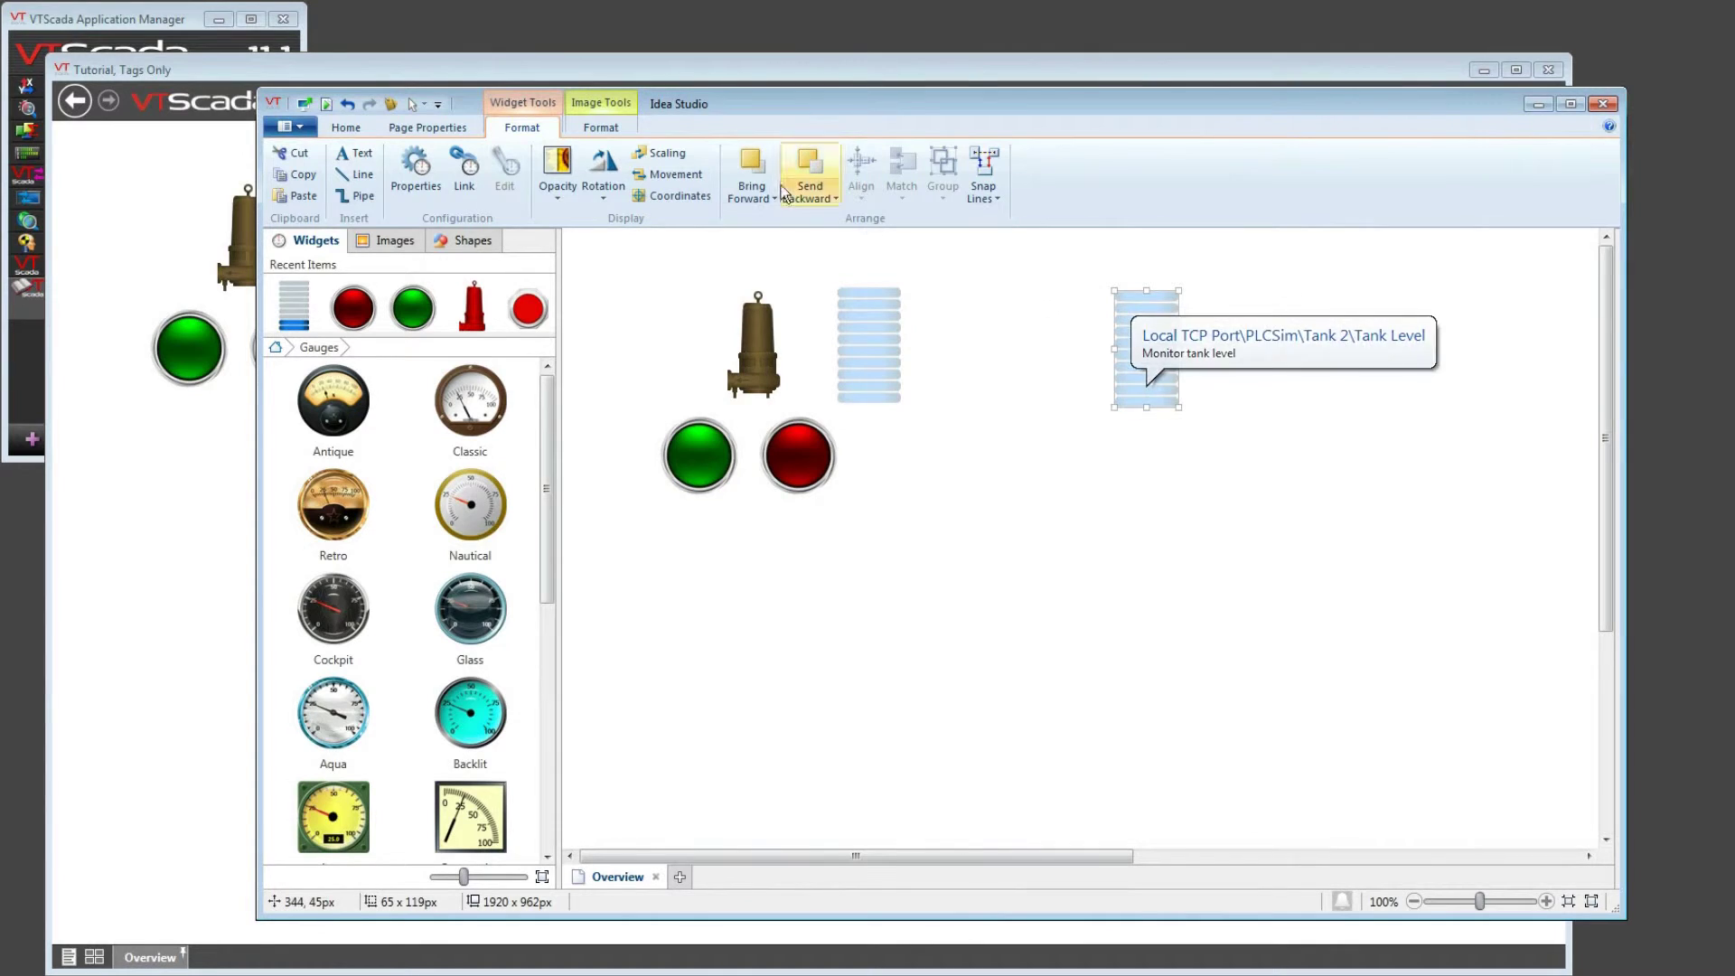
Duplicate the SystemStyle tag at the root of the tag tree and name the copy New Style
{"action": "left_click", "coordinate": [390, 103]}
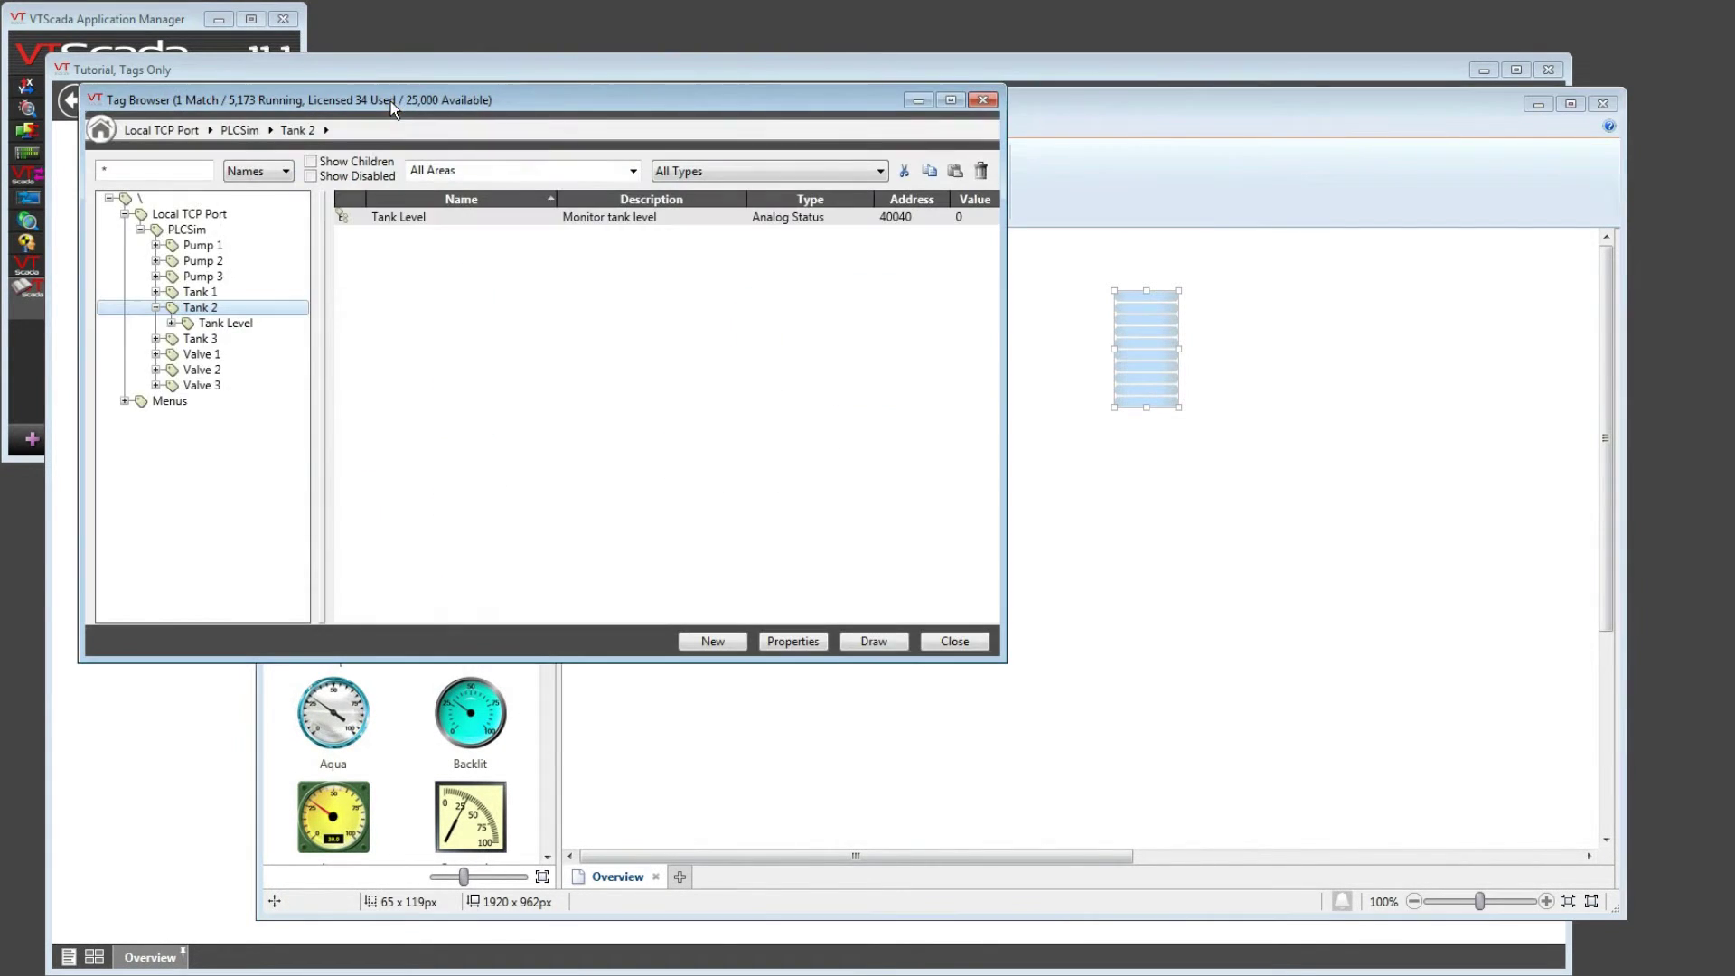
{"action": "left_click", "coordinate": [136, 199]}
{"action": "right_click", "coordinate": [611, 514]}
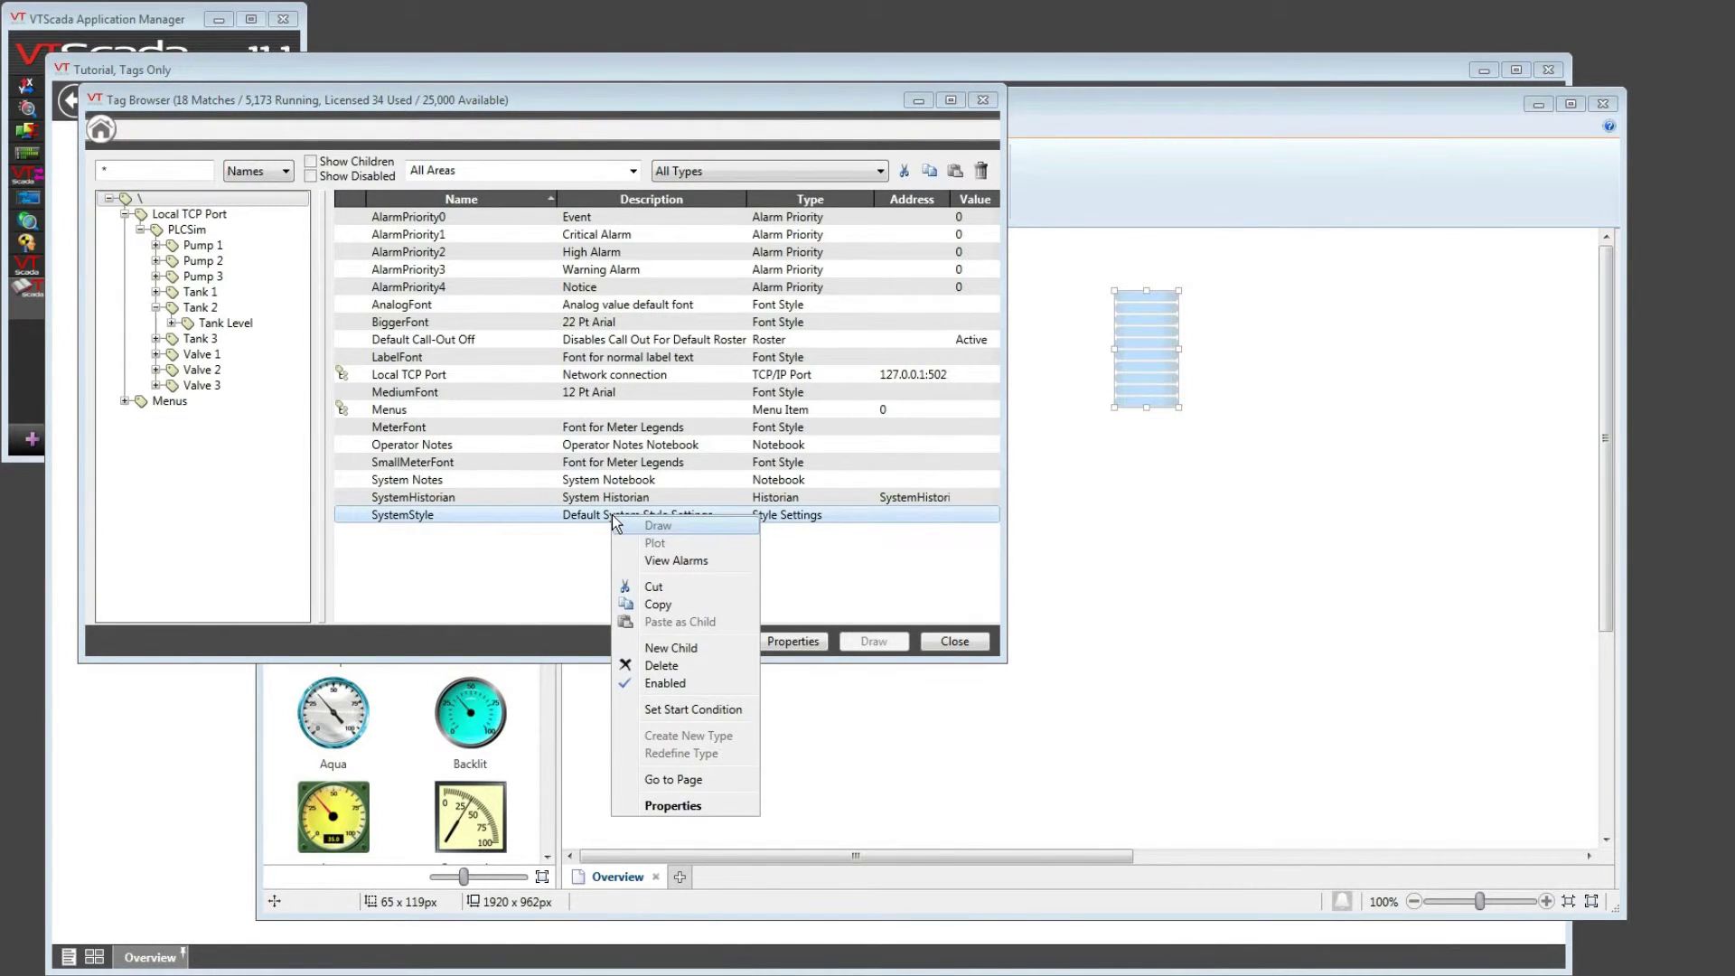
{"action": "left_click", "coordinate": [660, 605]}
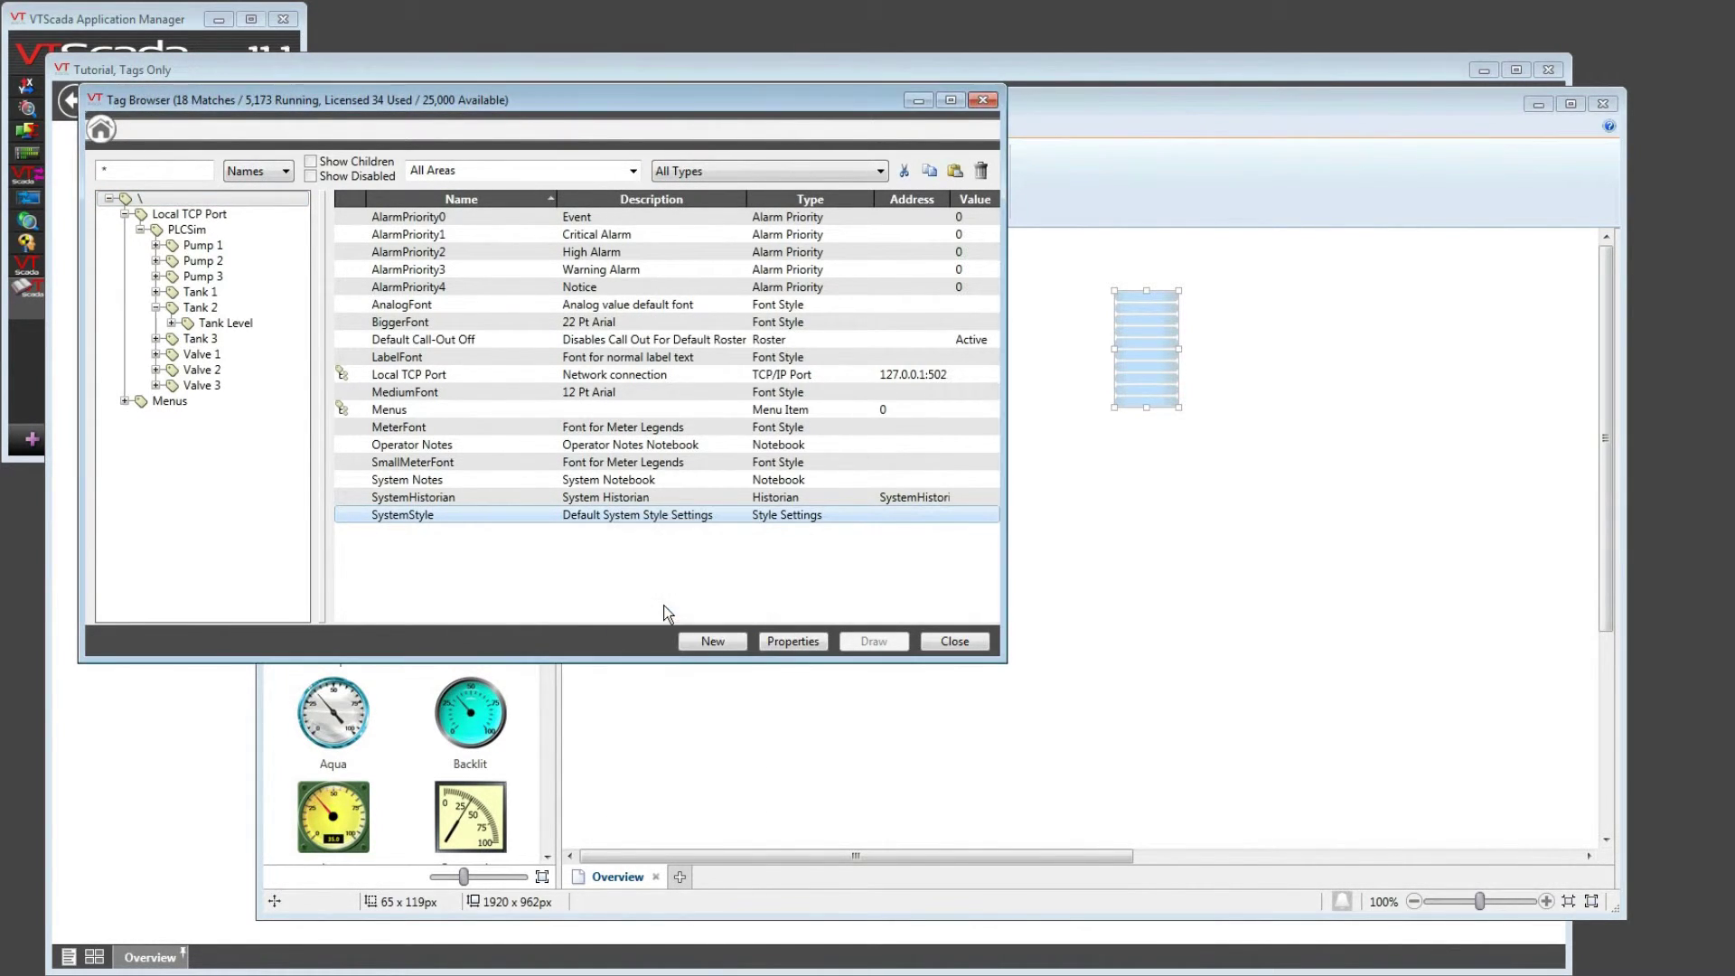
{"action": "right_click", "coordinate": [177, 198]}
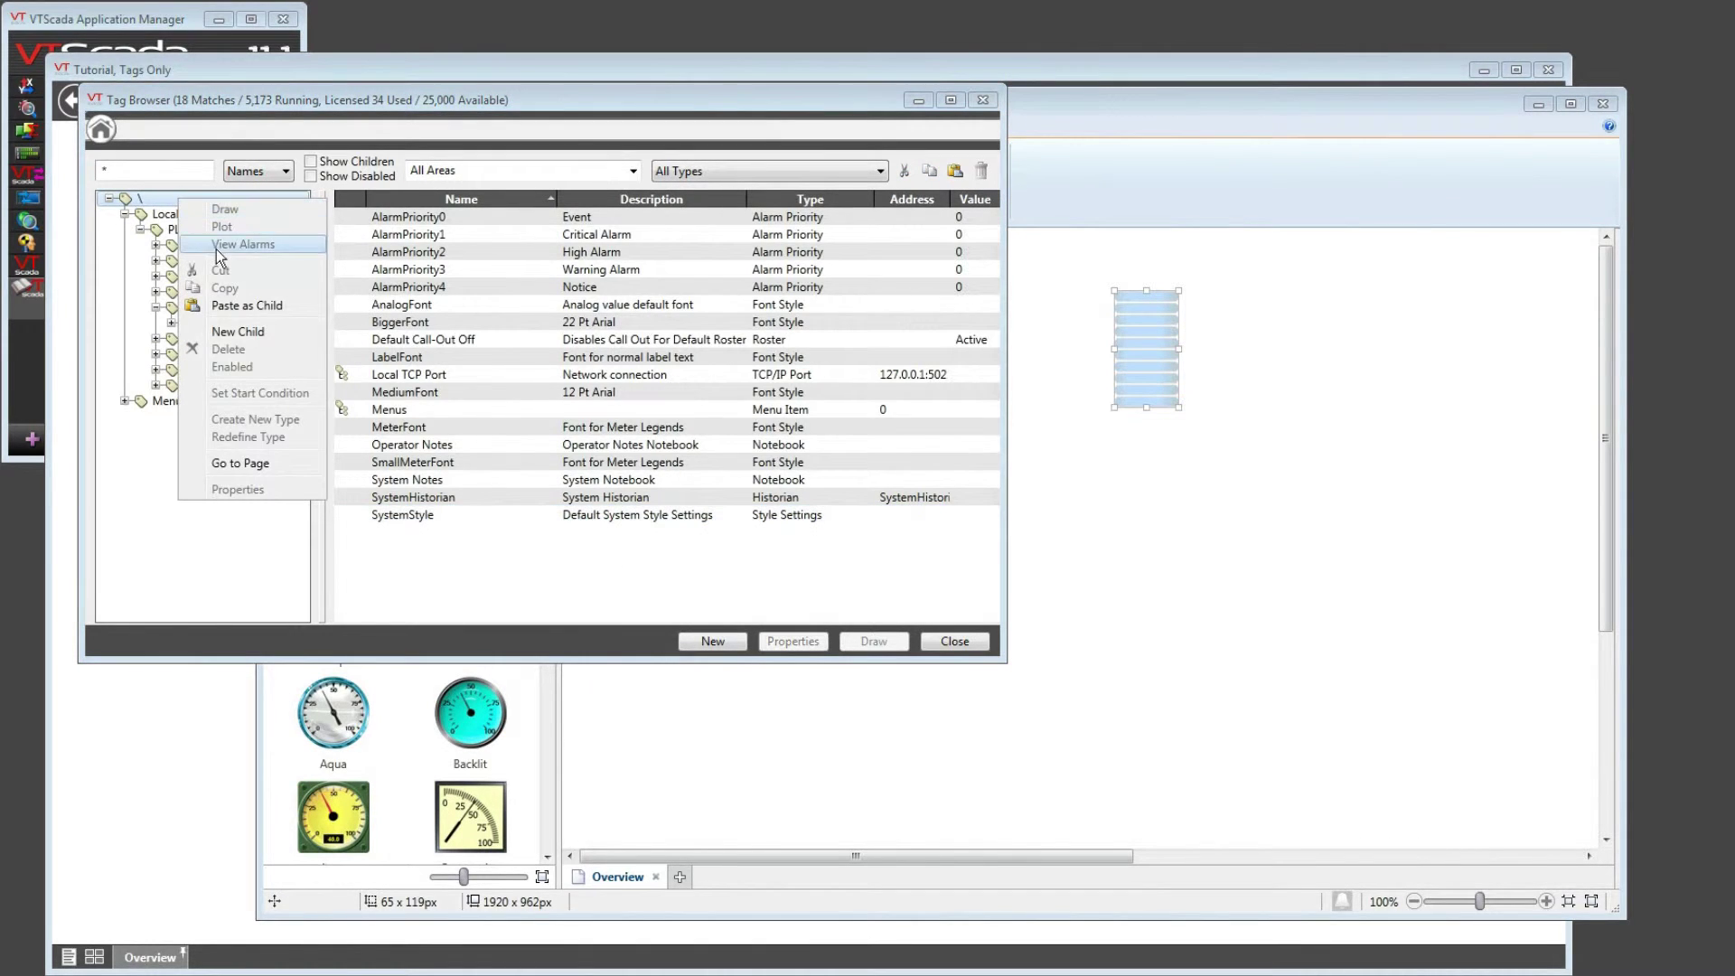
{"action": "left_click", "coordinate": [240, 305]}
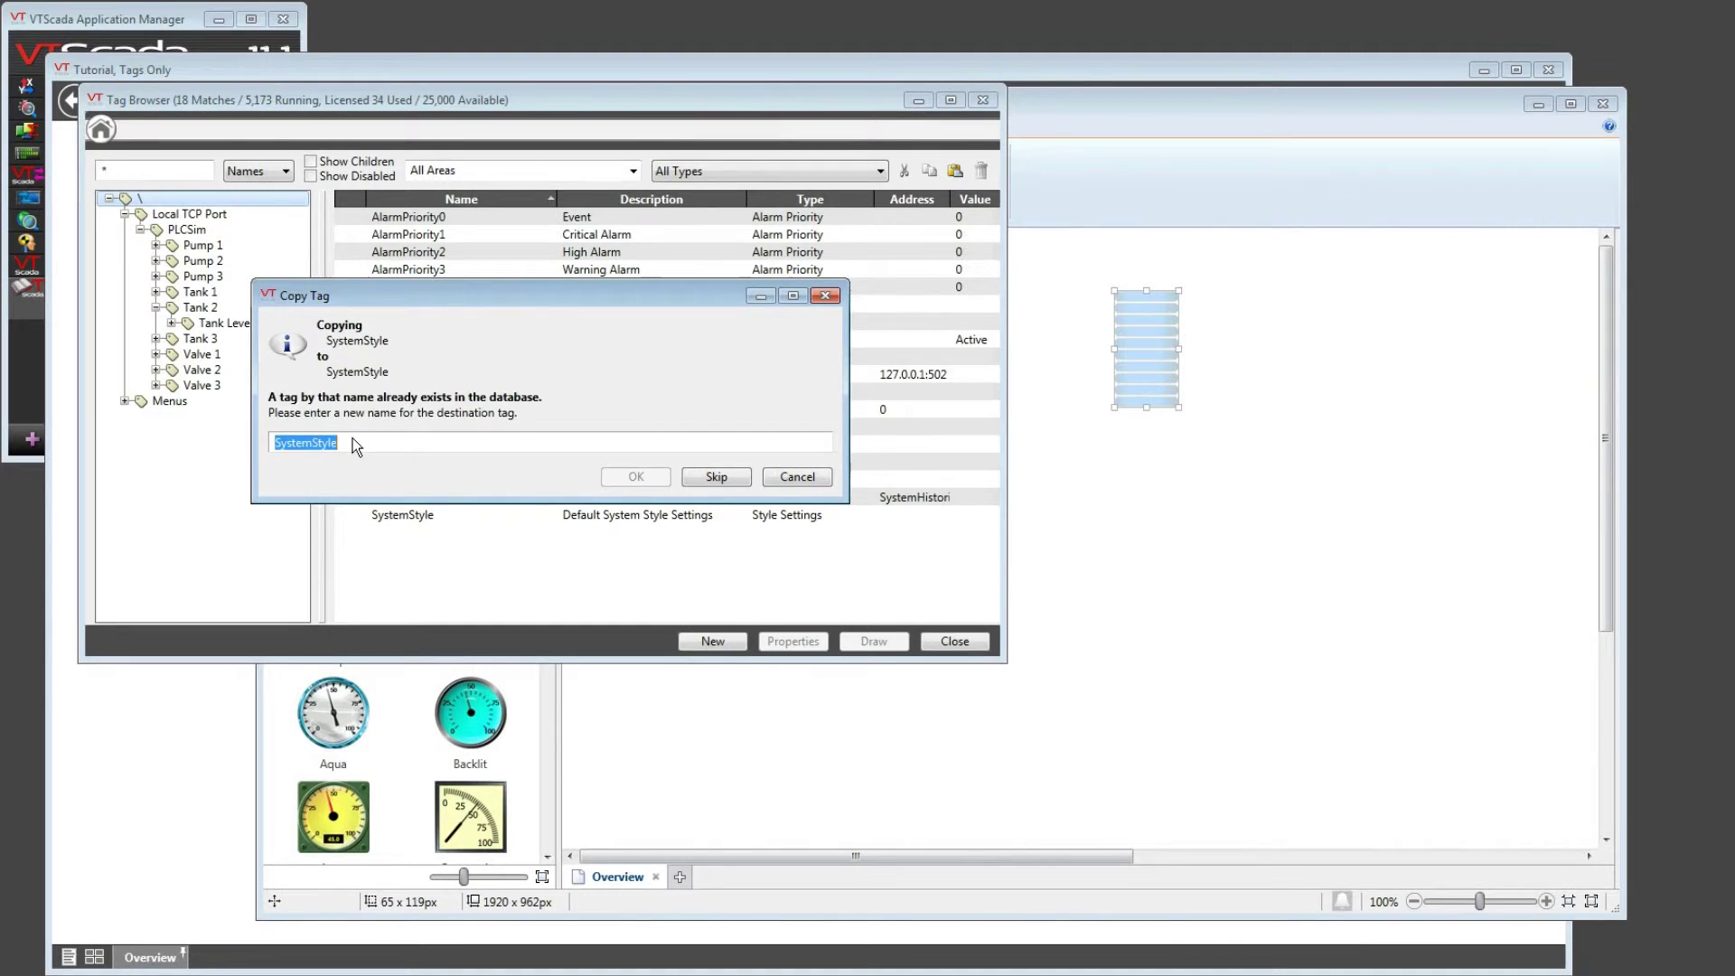
{"action": "type", "text": "New Style"}
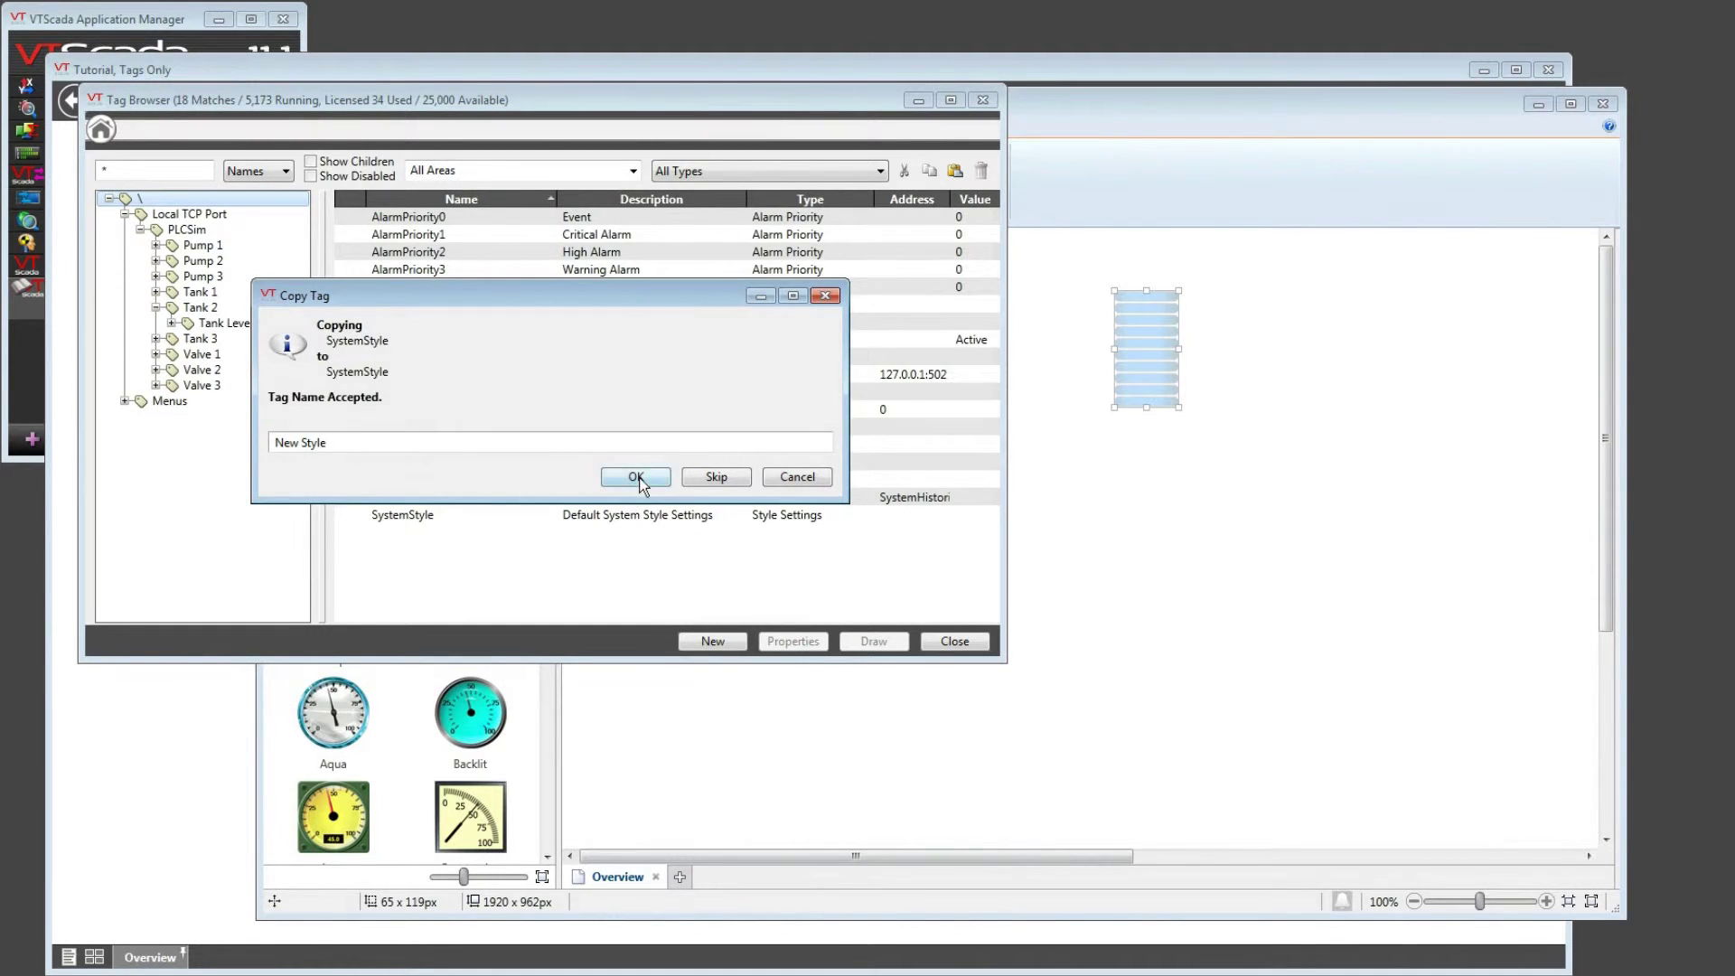
{"action": "left_click", "coordinate": [637, 478]}
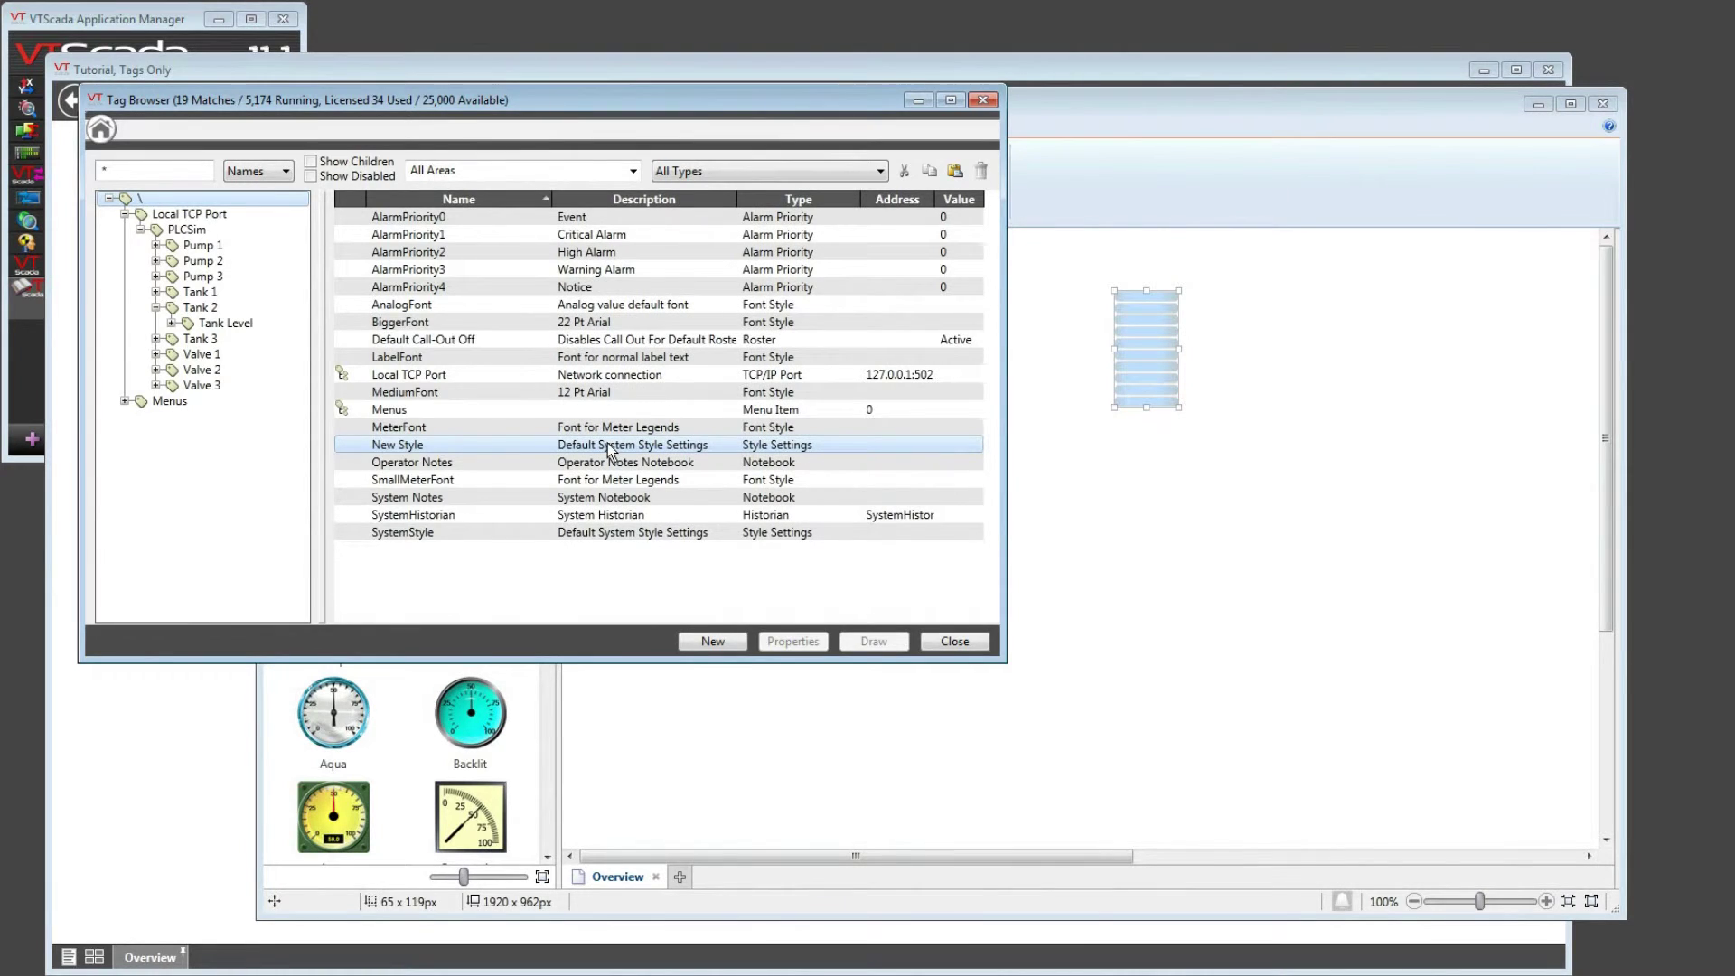
Set the Lit LCD Segment color of the New Style tag to green (0, 192, 0)
{"action": "right_click", "coordinate": [607, 443]}
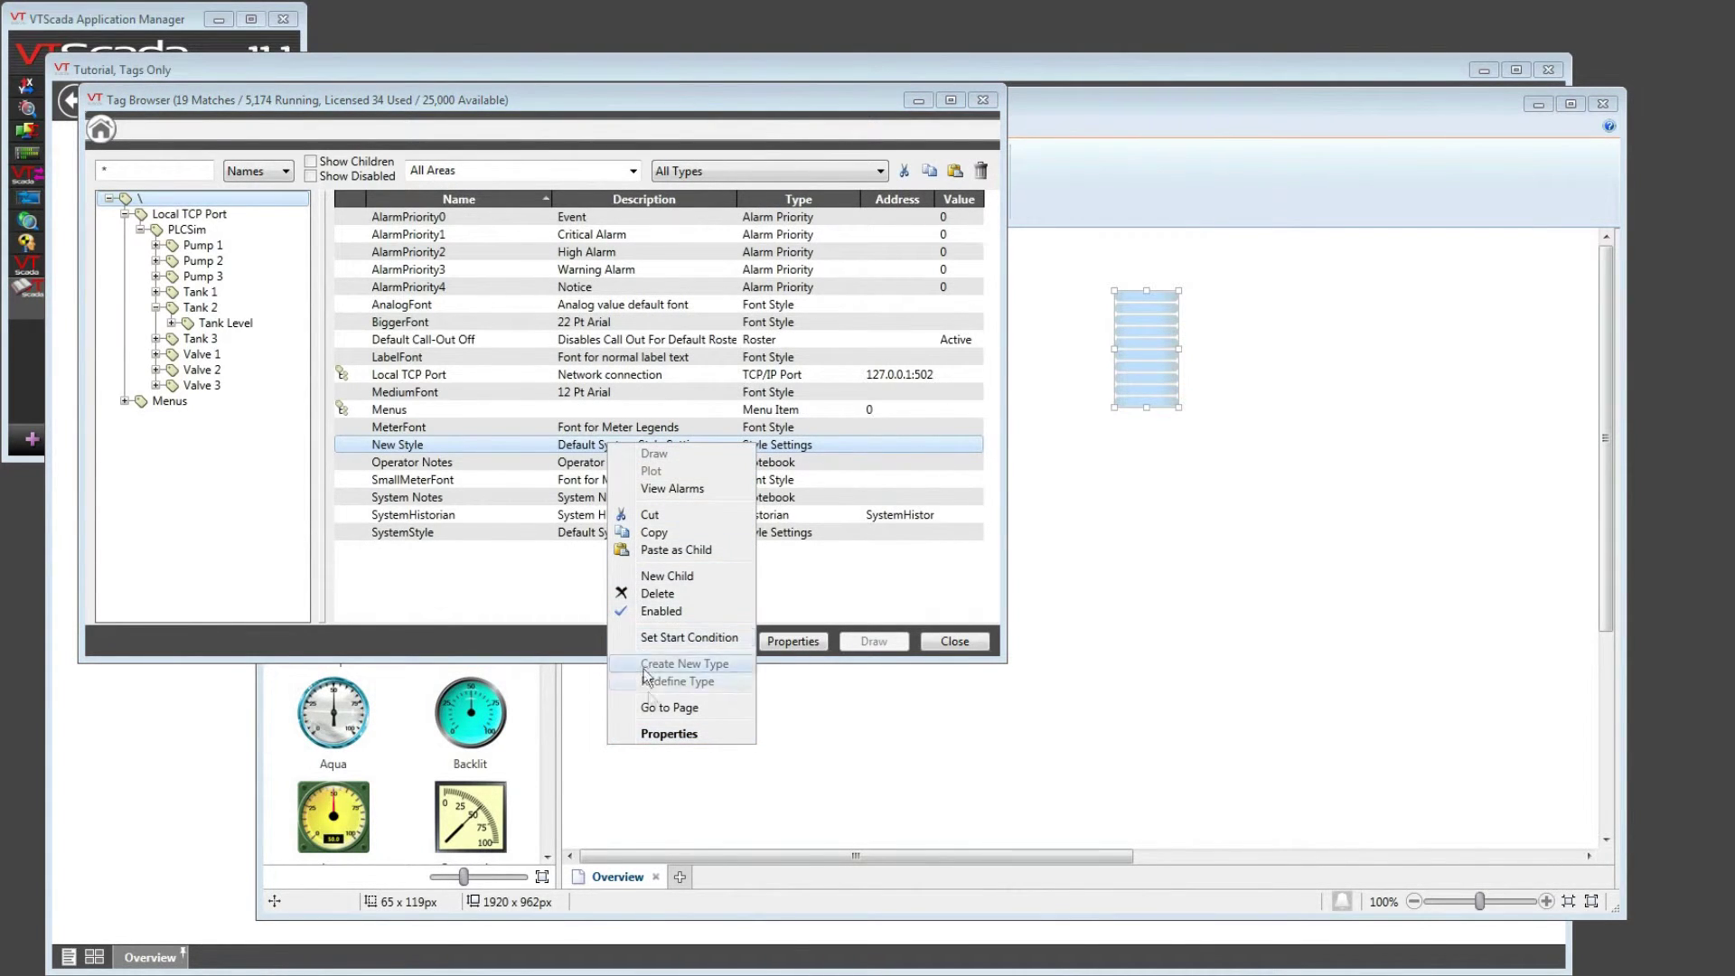
{"action": "left_click", "coordinate": [658, 734]}
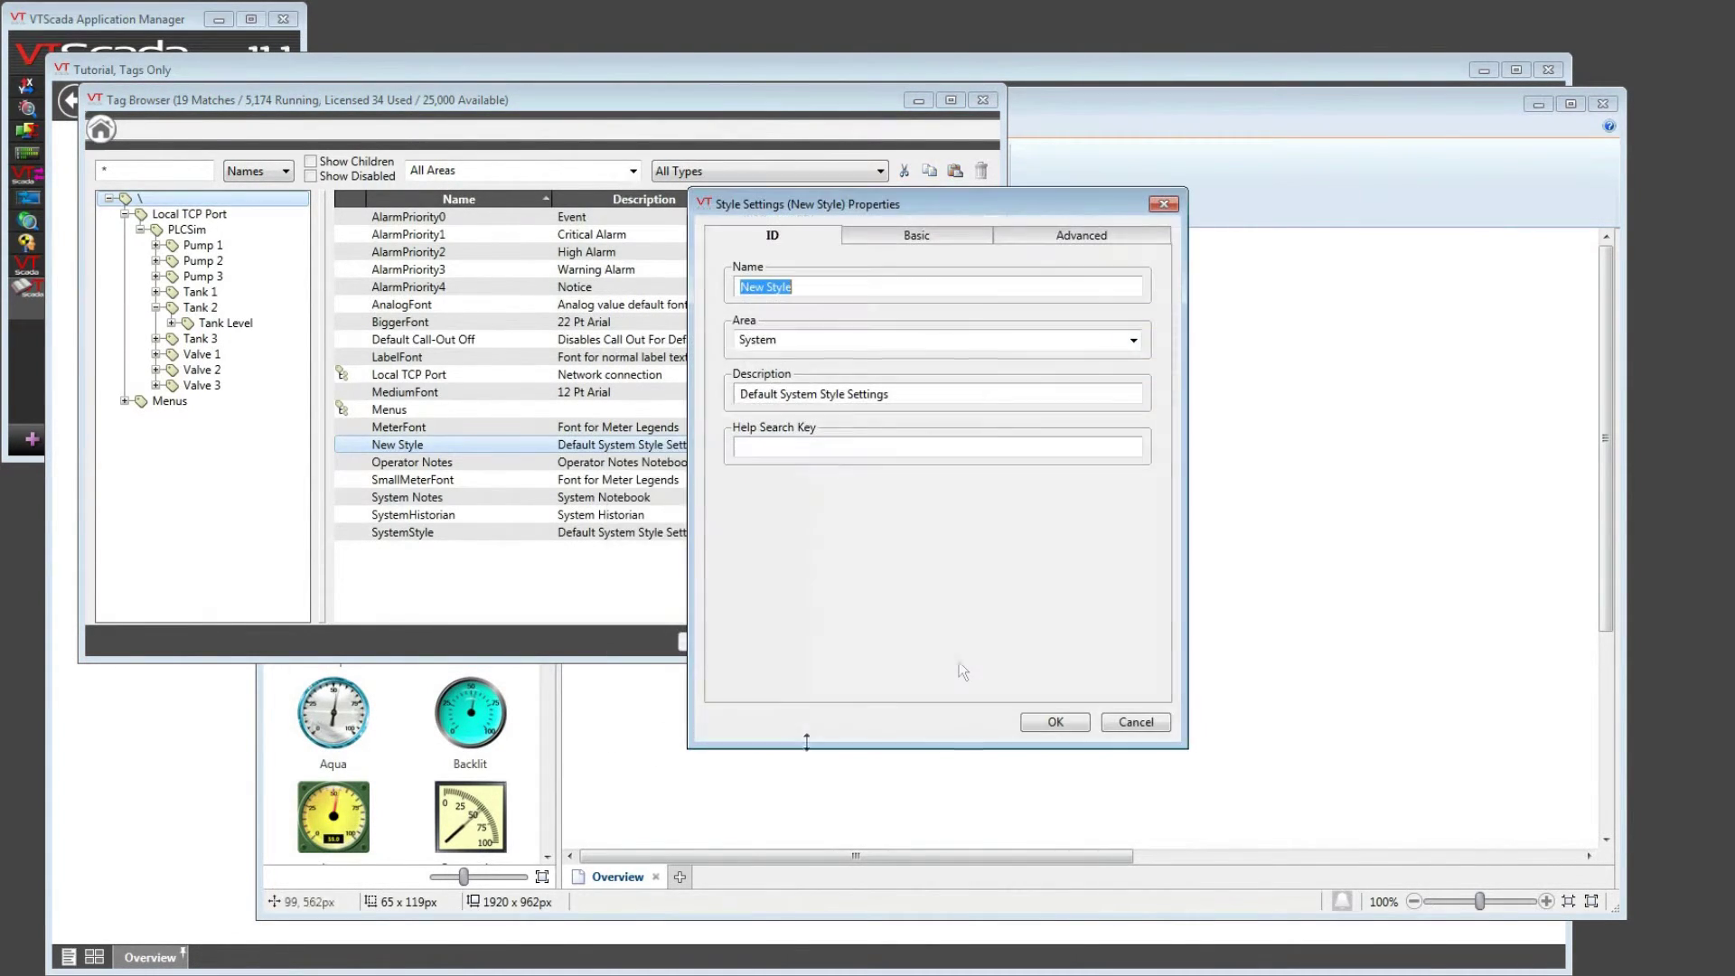
{"action": "left_click", "coordinate": [1071, 237]}
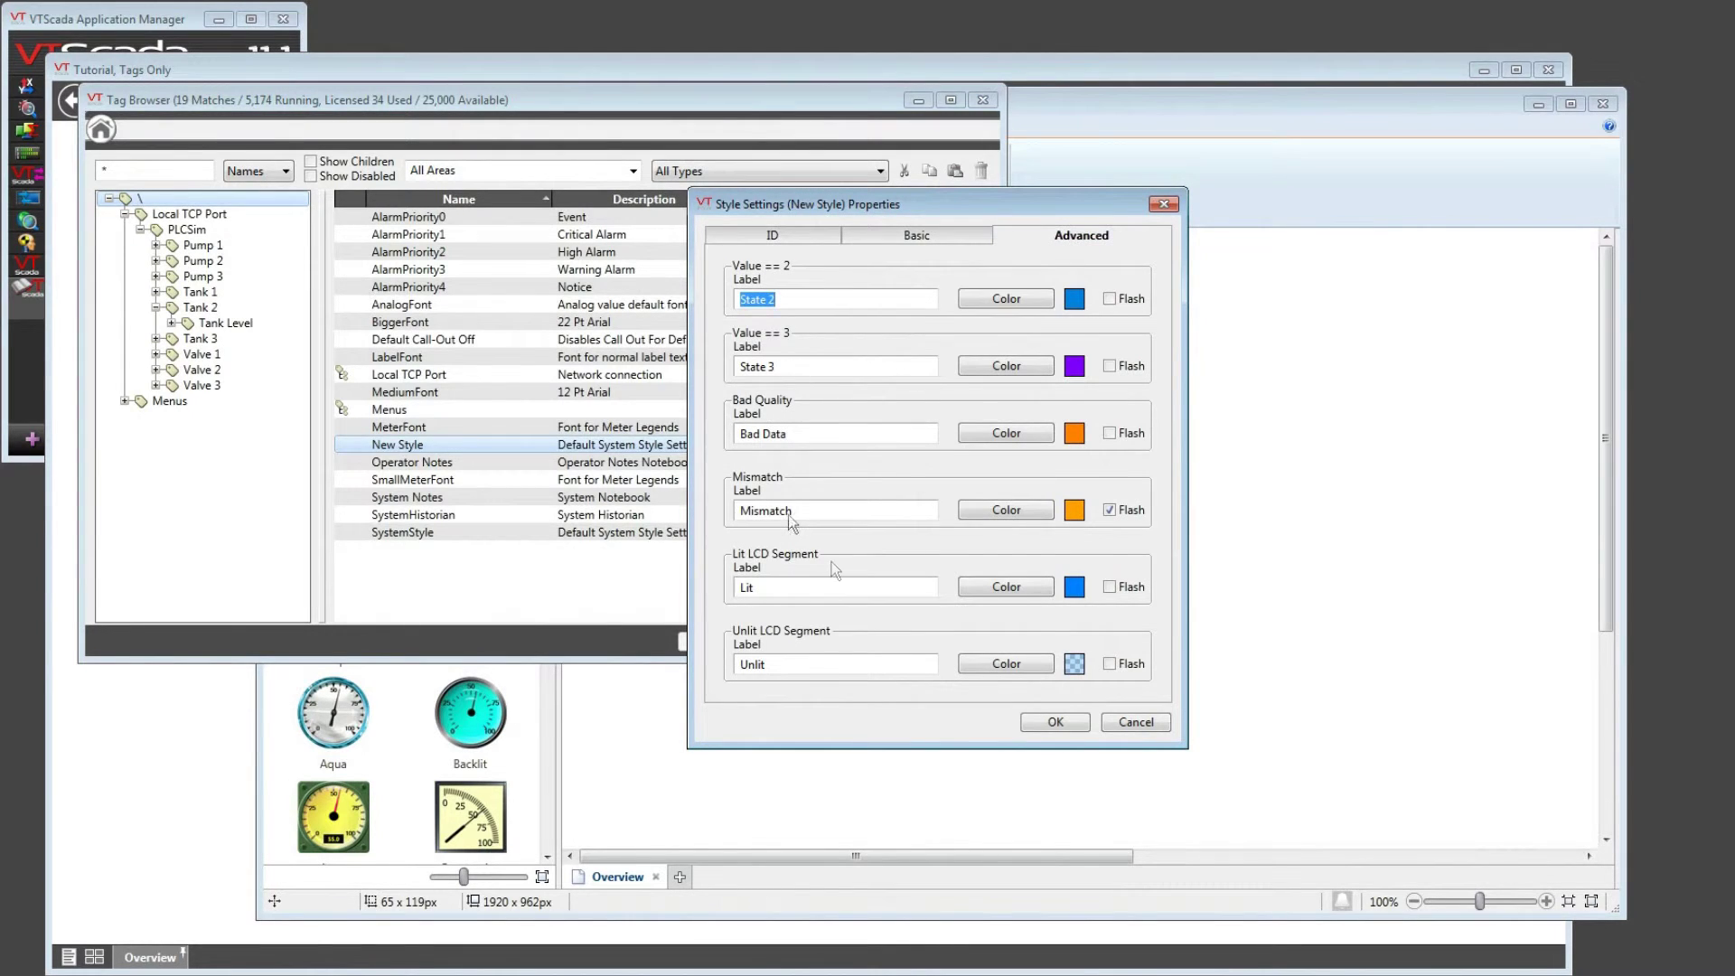
{"action": "left_click", "coordinate": [1025, 588]}
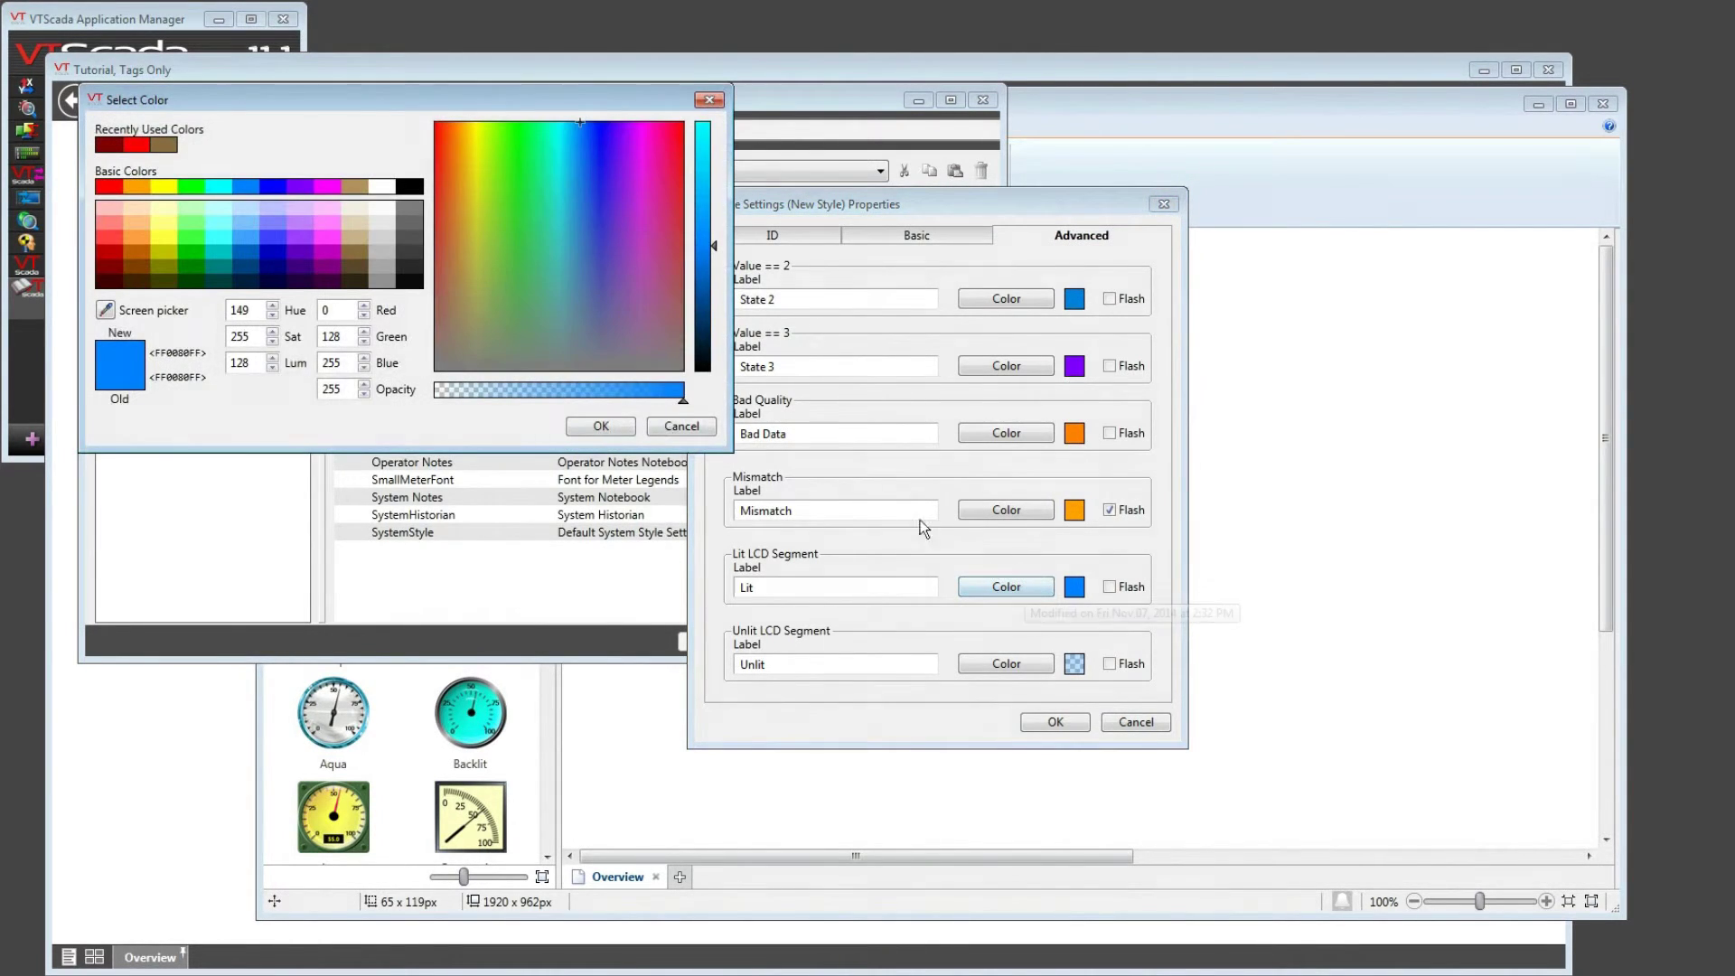
{"action": "left_click", "coordinate": [192, 257]}
{"action": "left_click", "coordinate": [601, 426]}
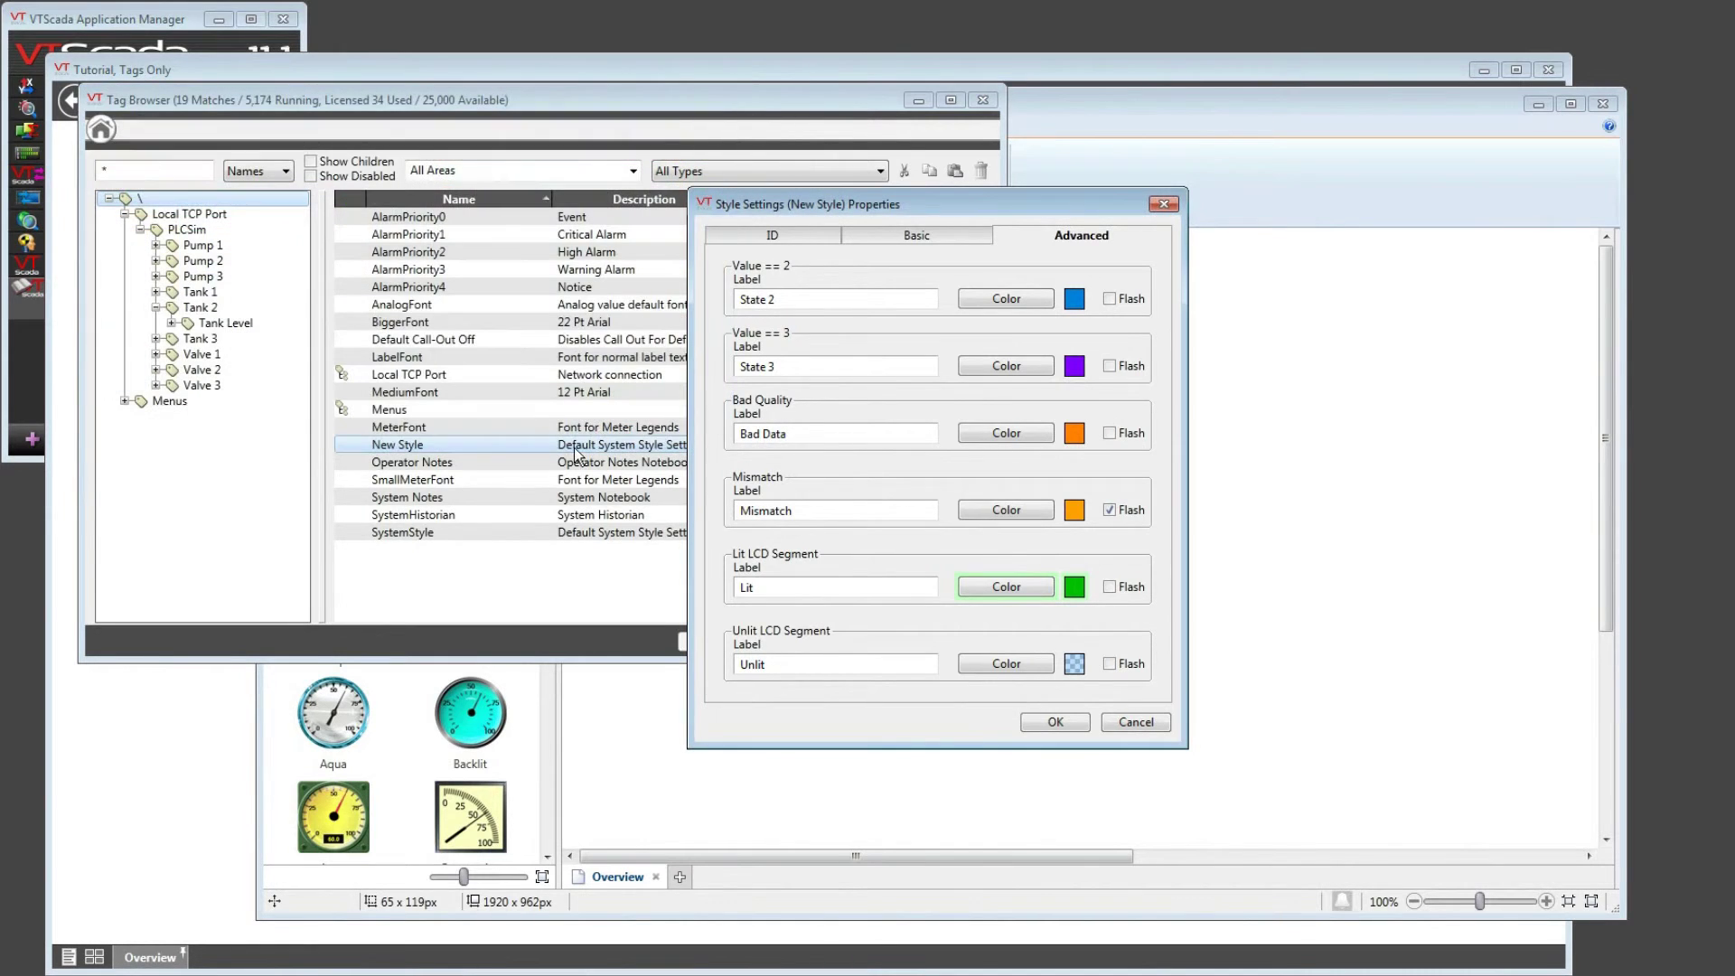
Set New Style's Unlit LCD Segment color to semi-transparent green (7500C000), then save the tag and close the Tag Browser
{"action": "left_click", "coordinate": [1034, 664]}
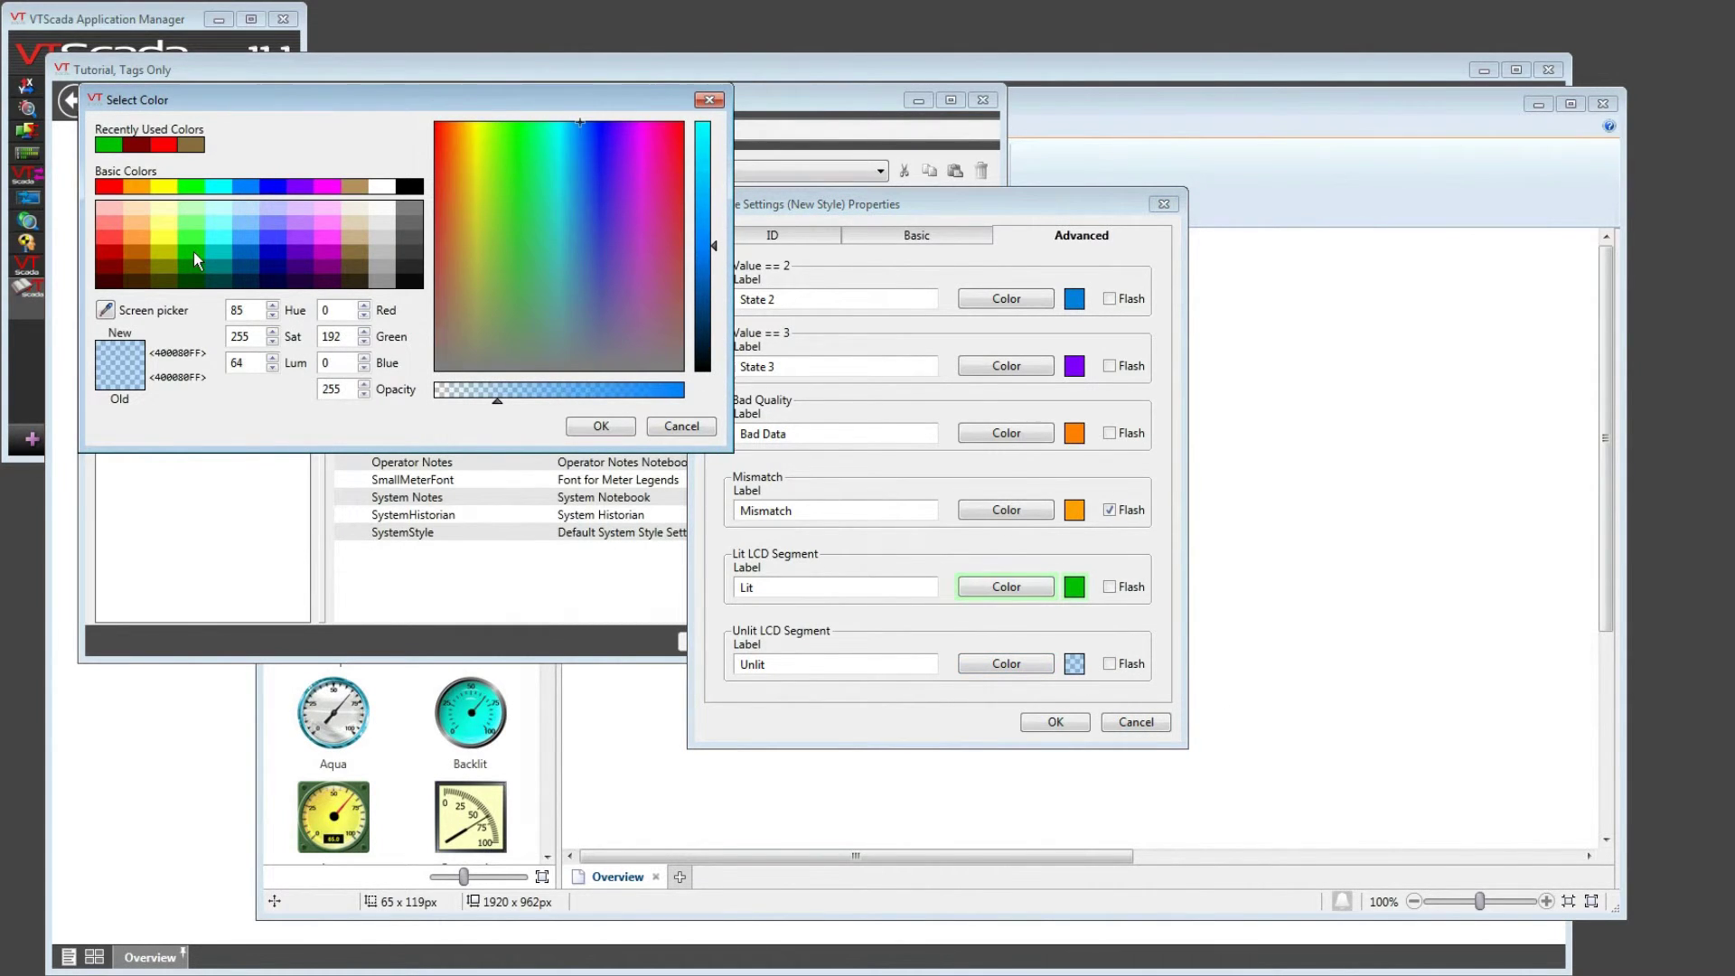
{"action": "left_click", "coordinate": [194, 260]}
{"action": "left_click_drag", "start_coordinate": [683, 405], "coordinate": [548, 403]}
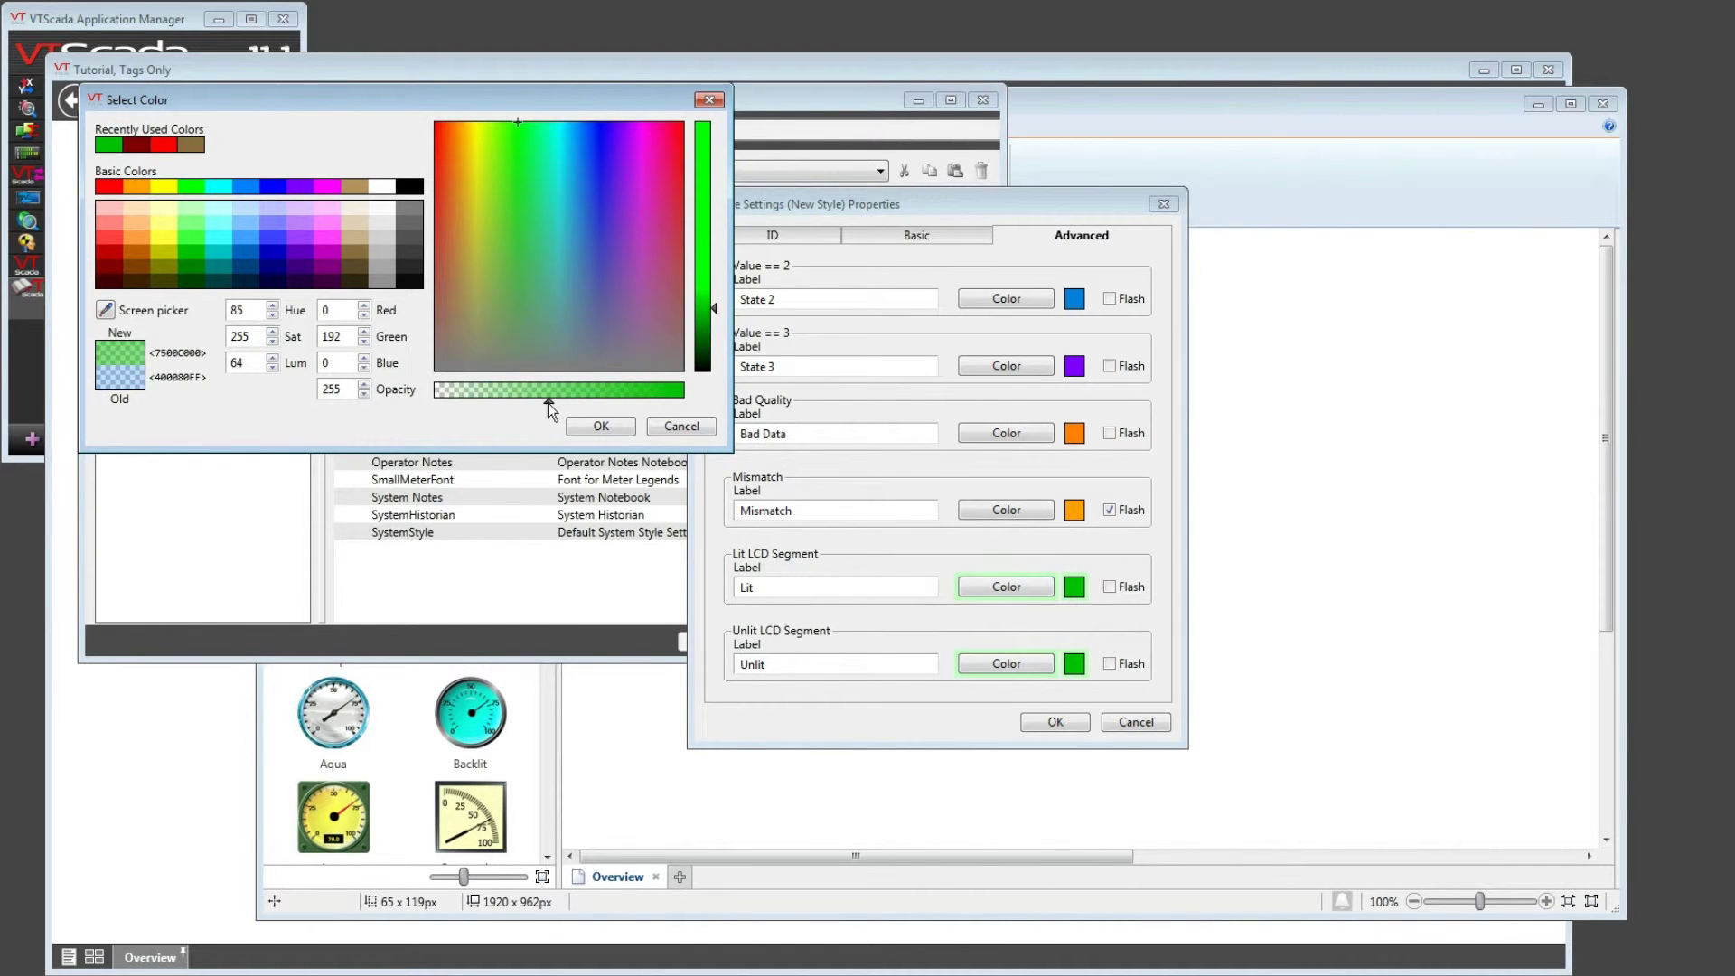
{"action": "left_click", "coordinate": [600, 427]}
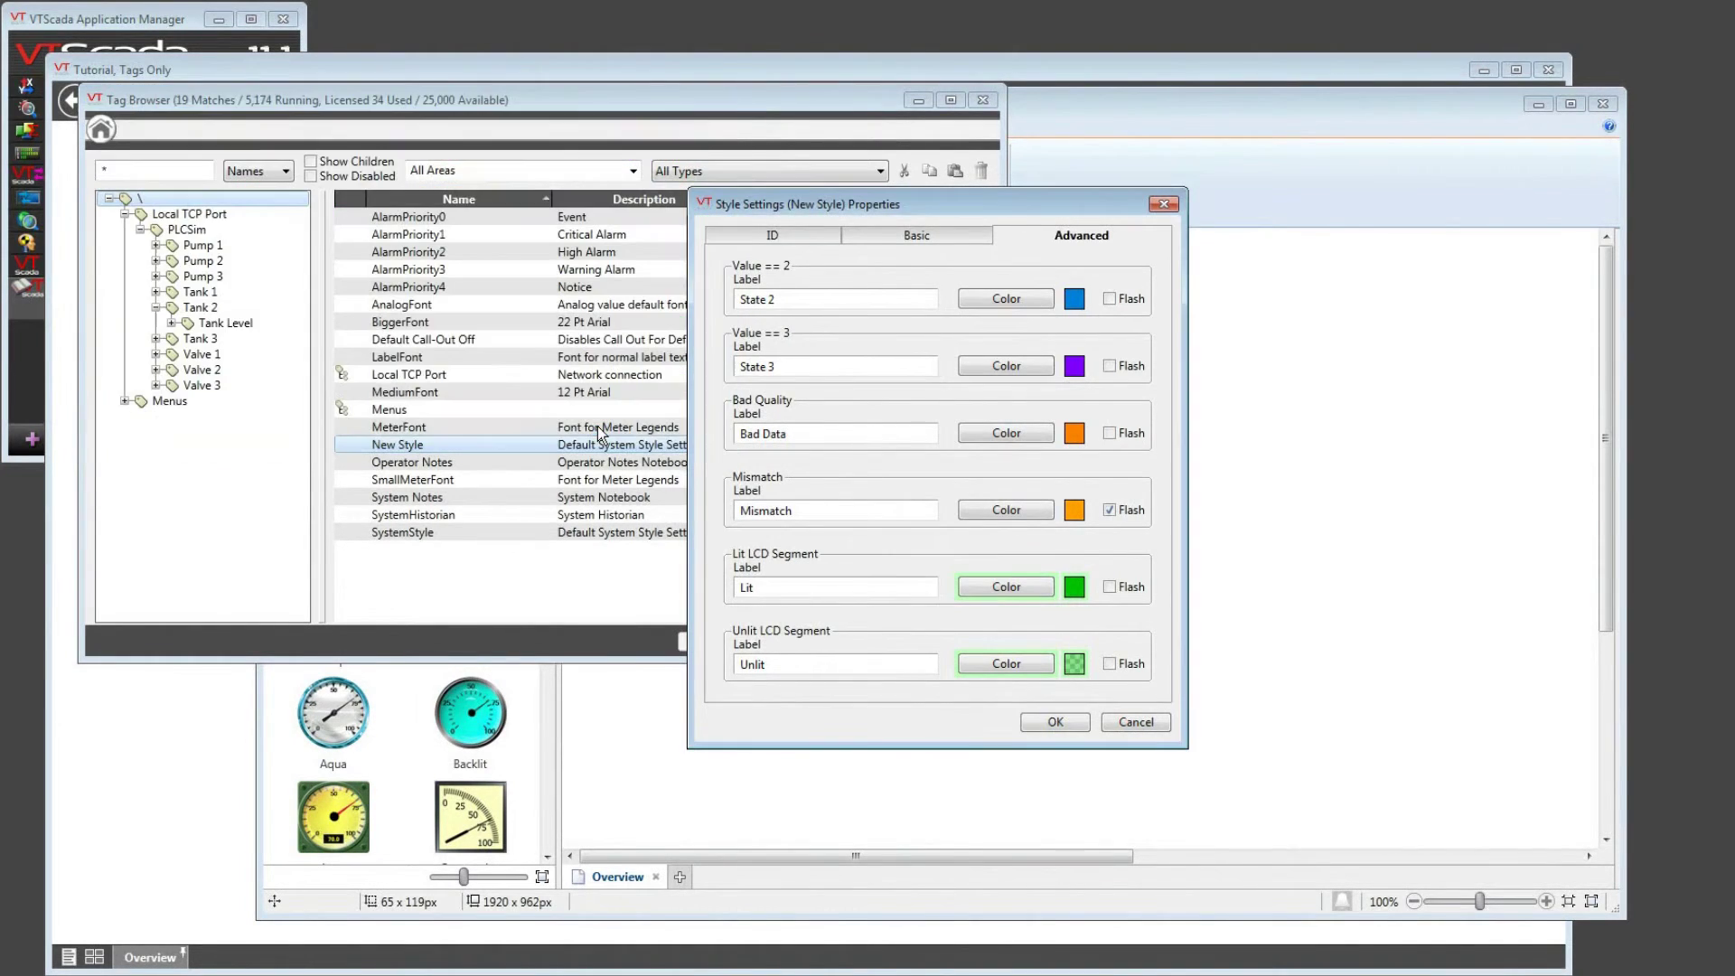
{"action": "left_click", "coordinate": [1049, 723]}
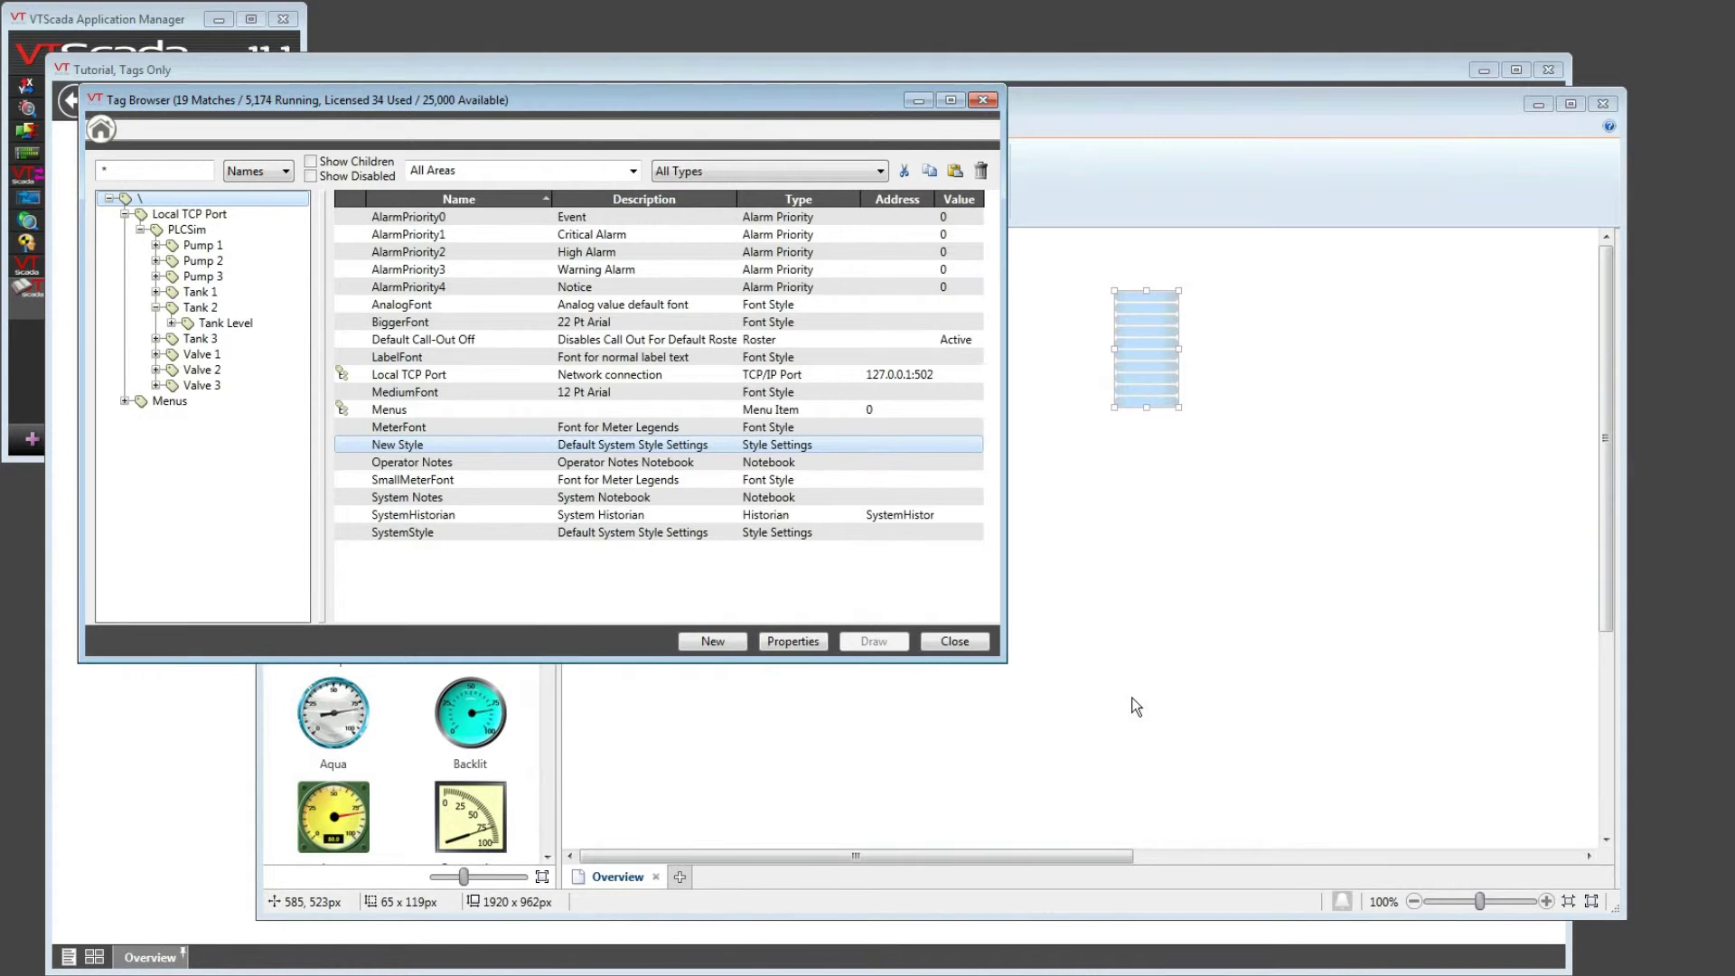
{"action": "left_click", "coordinate": [949, 640]}
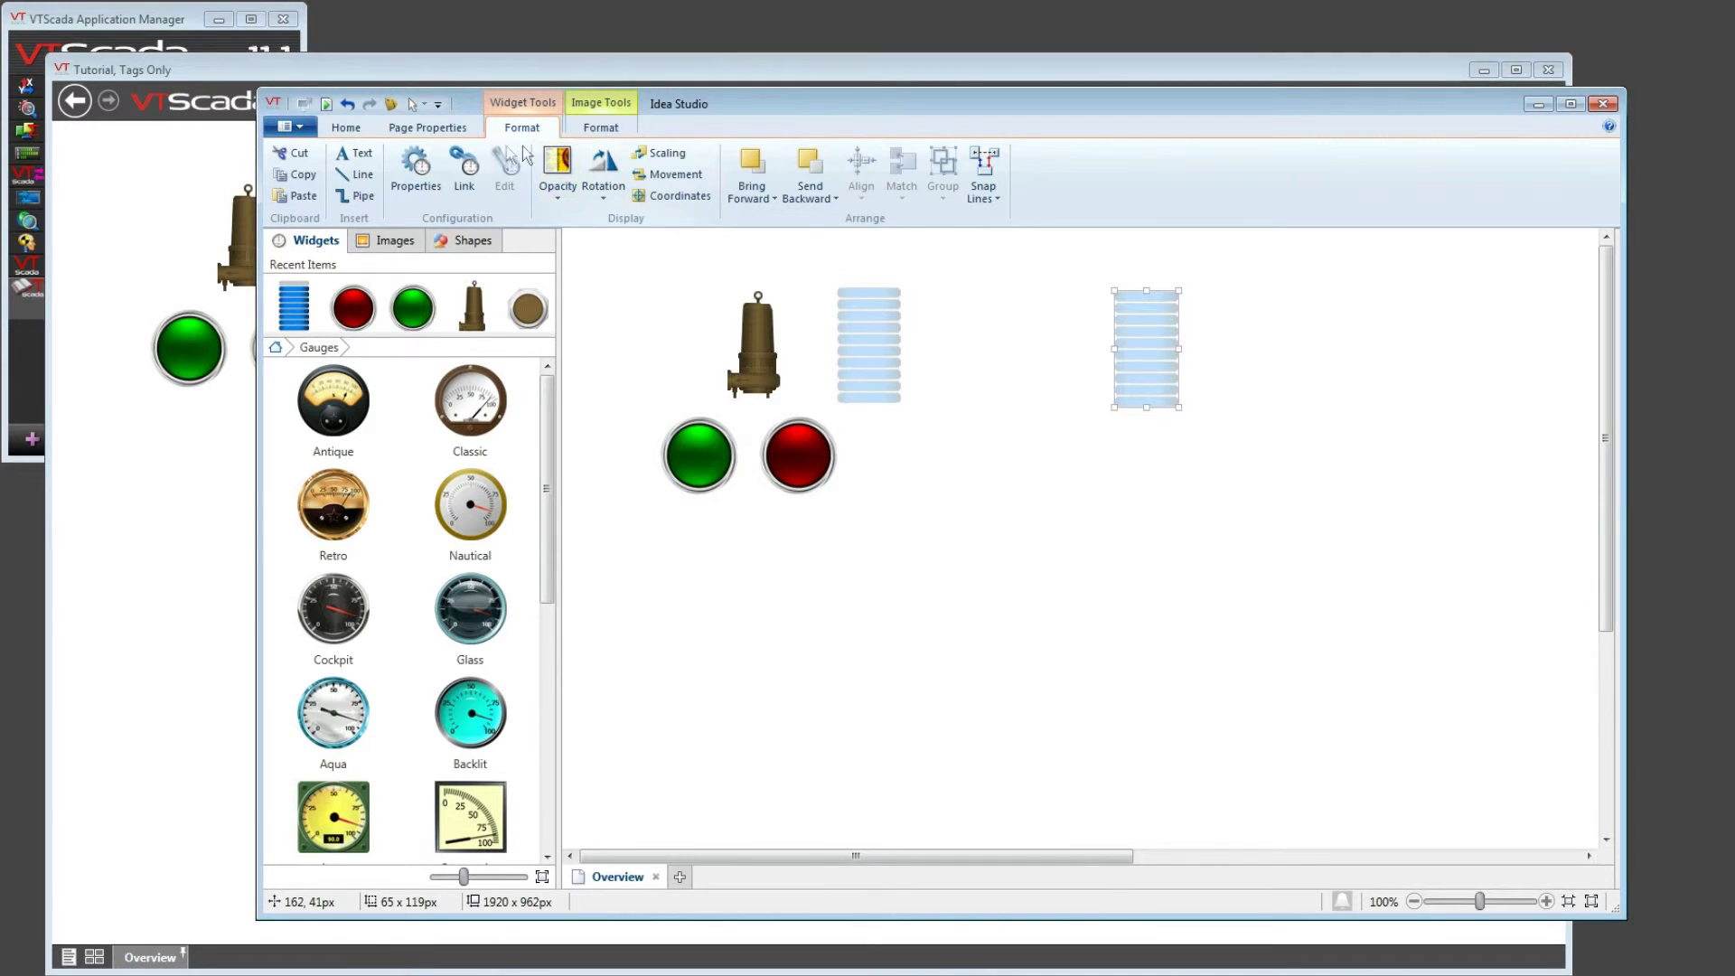
Open the properties of the Tank Level tag of Tank 2 under Local TCP Port\PLCSim
{"action": "left_click", "coordinate": [391, 104]}
{"action": "left_click", "coordinate": [125, 214]}
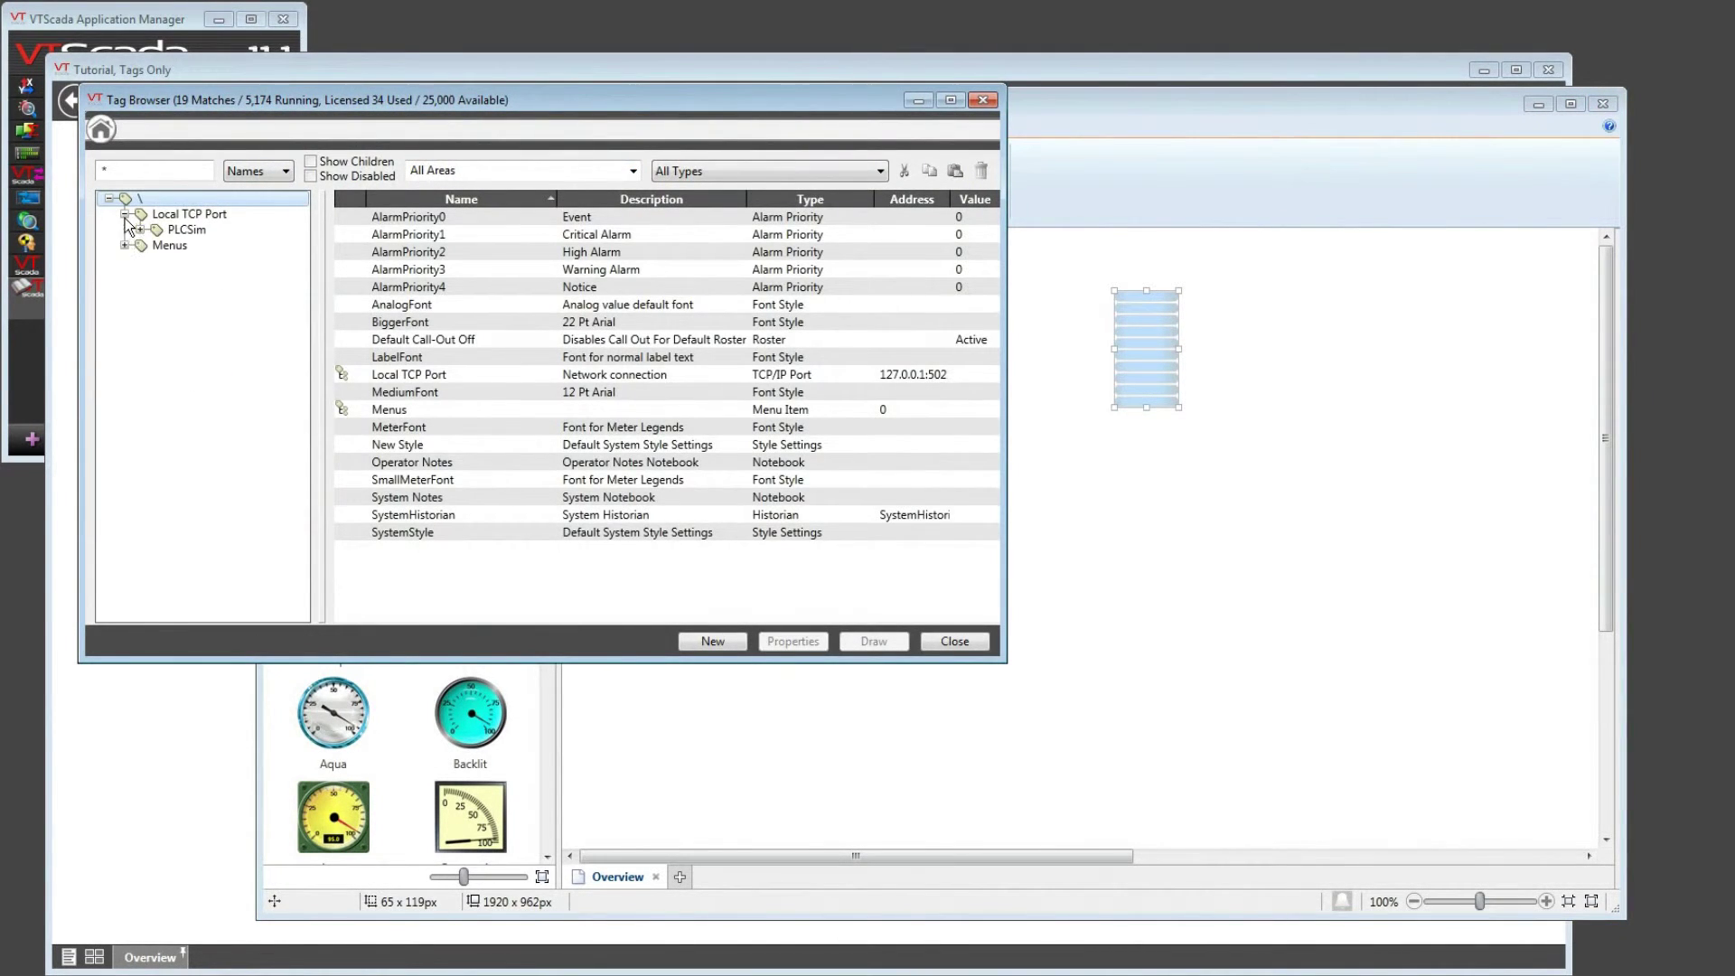
{"action": "left_click", "coordinate": [141, 230]}
{"action": "left_click", "coordinate": [156, 292]}
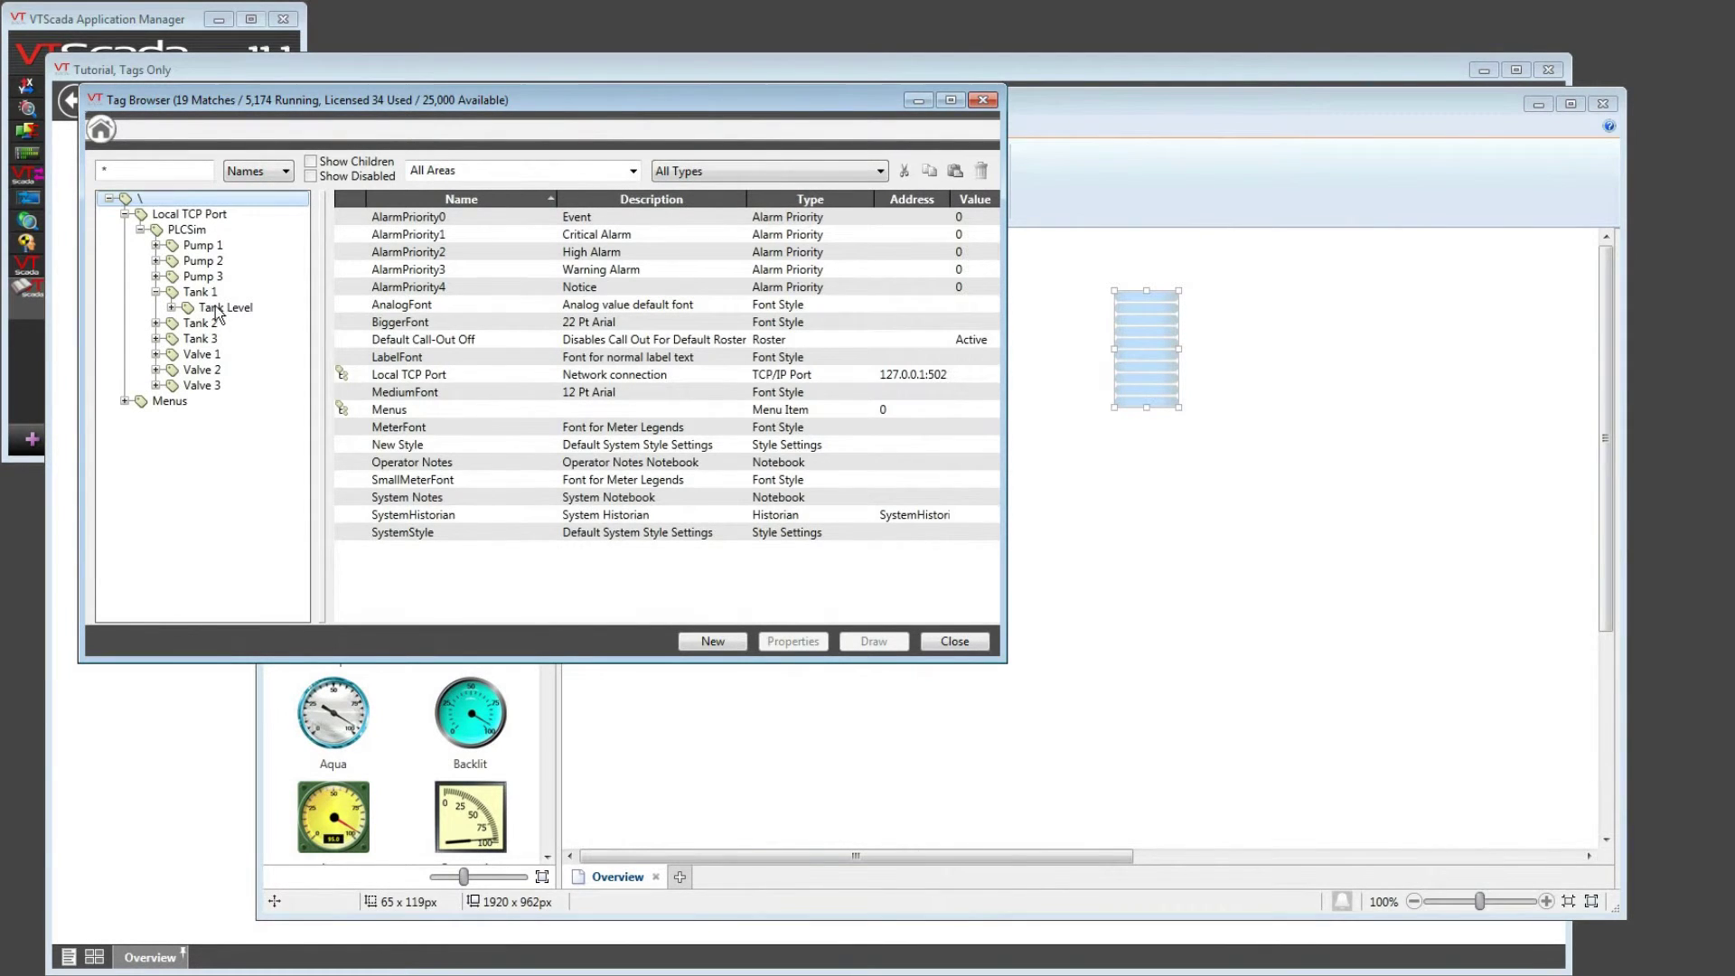
{"action": "left_click", "coordinate": [156, 323]}
{"action": "right_click", "coordinate": [220, 341]}
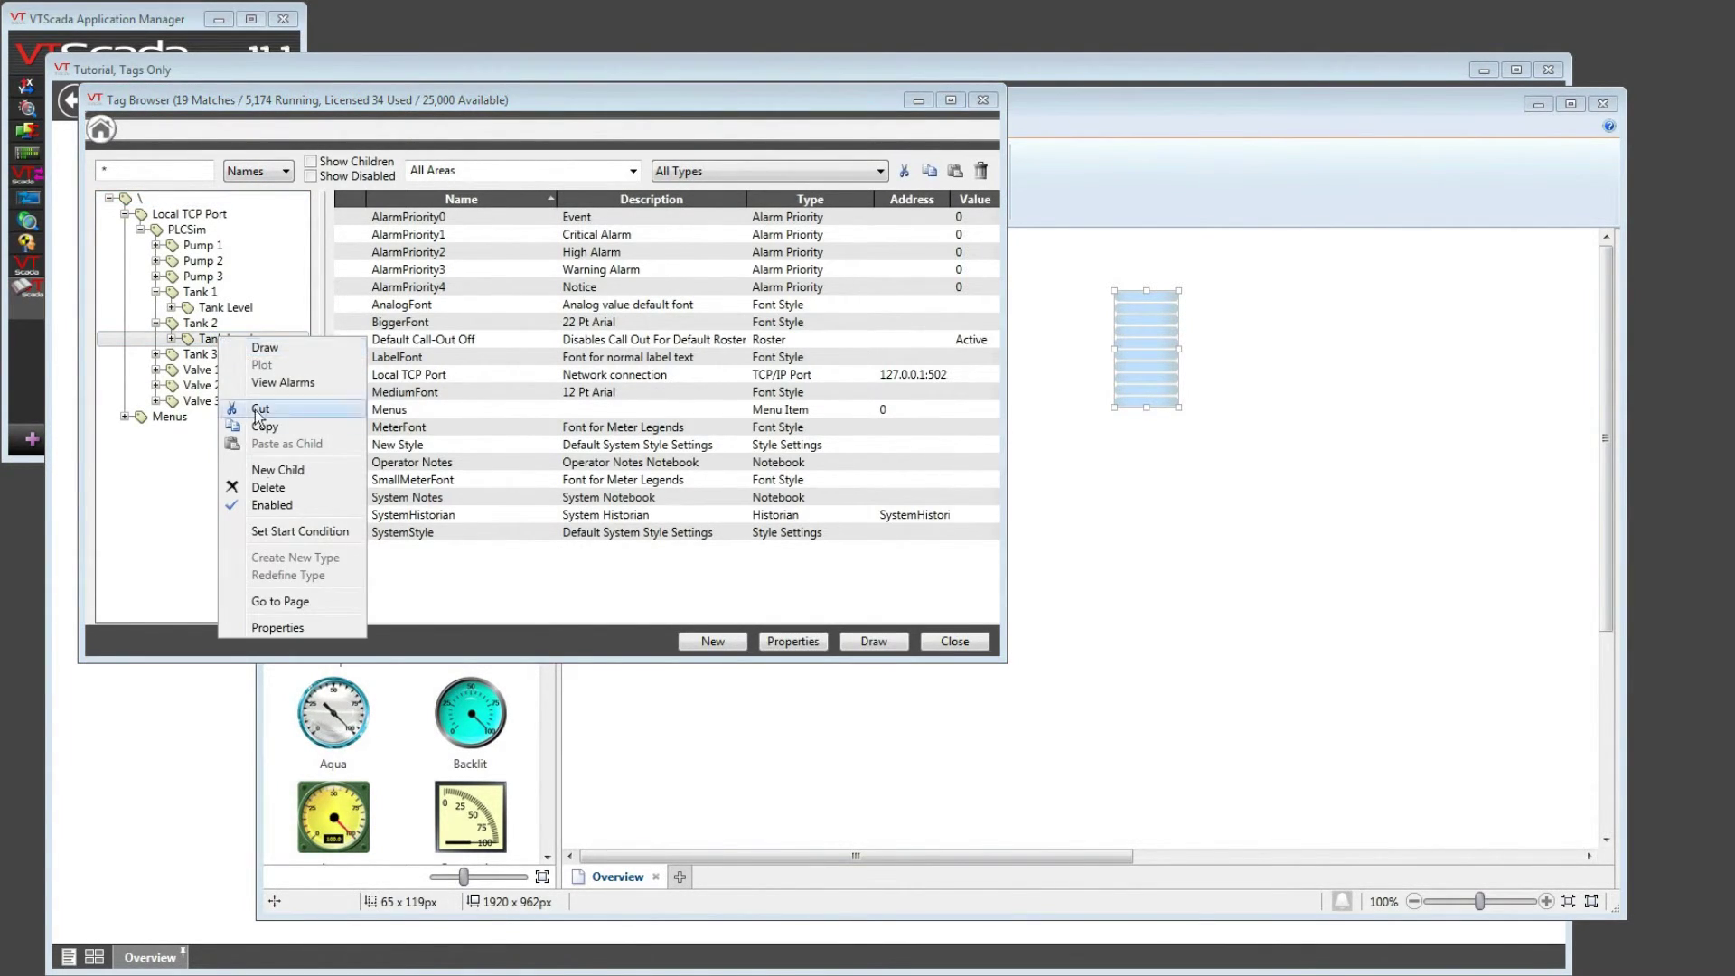
{"action": "left_click", "coordinate": [285, 625]}
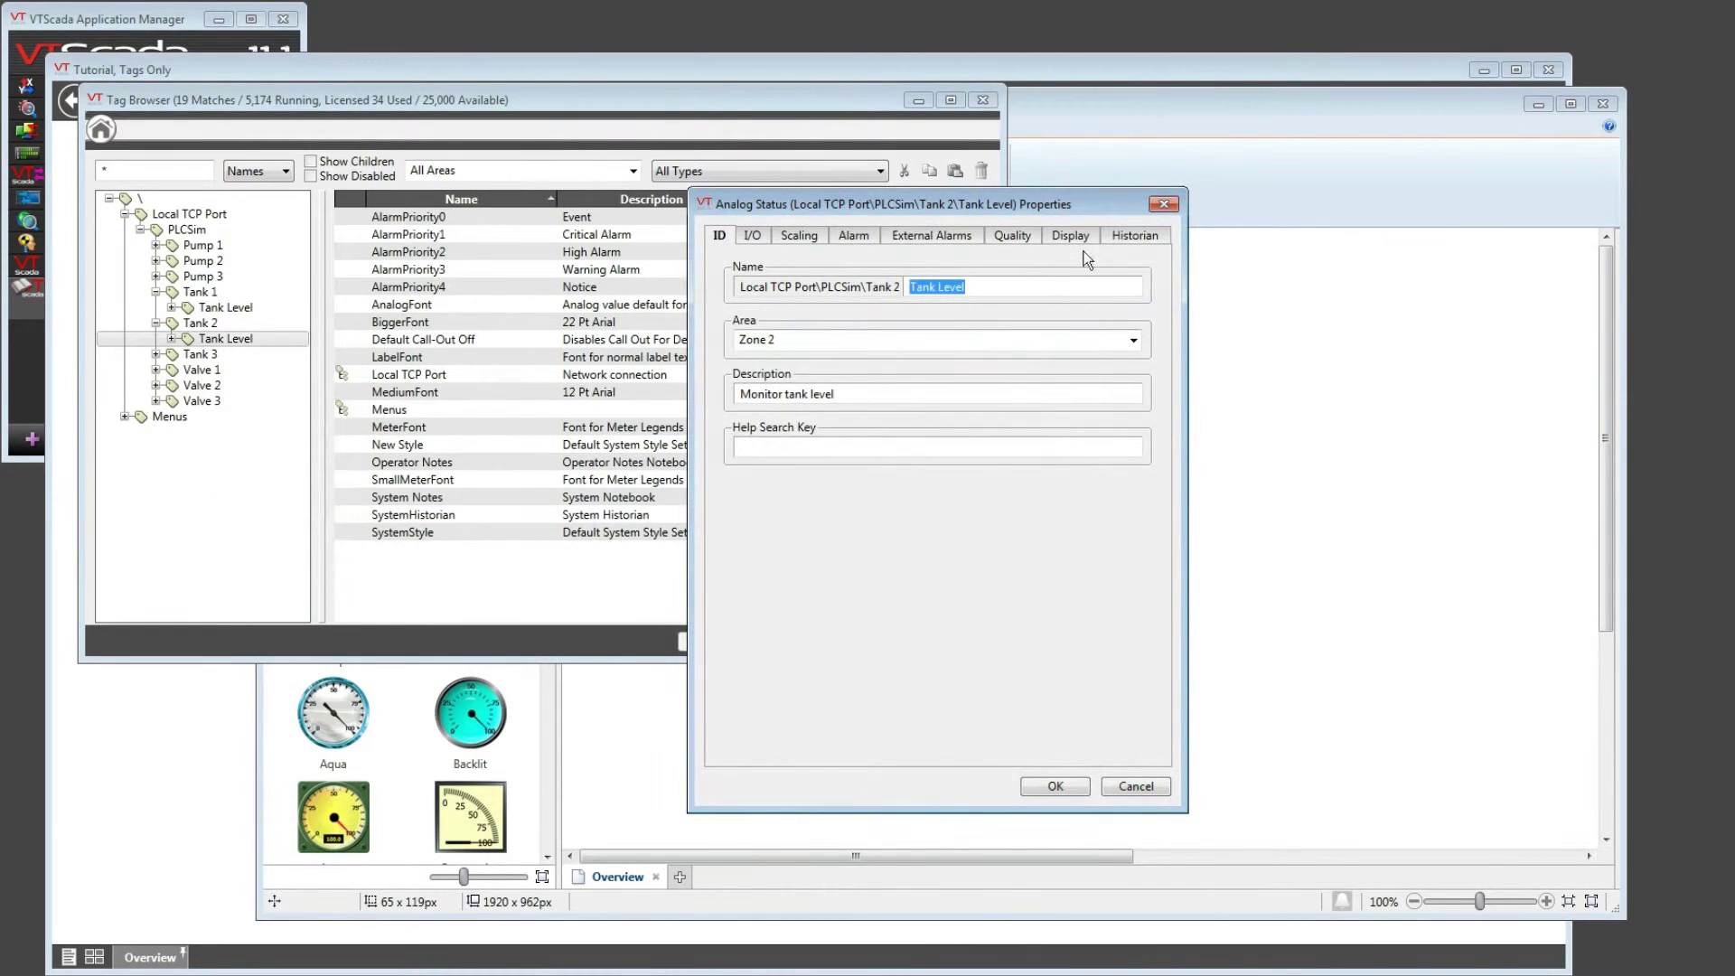
Assign New Style as the Tank 2 Tank Level tag's display style, save the tag and return to the page
{"action": "left_click", "coordinate": [1077, 239]}
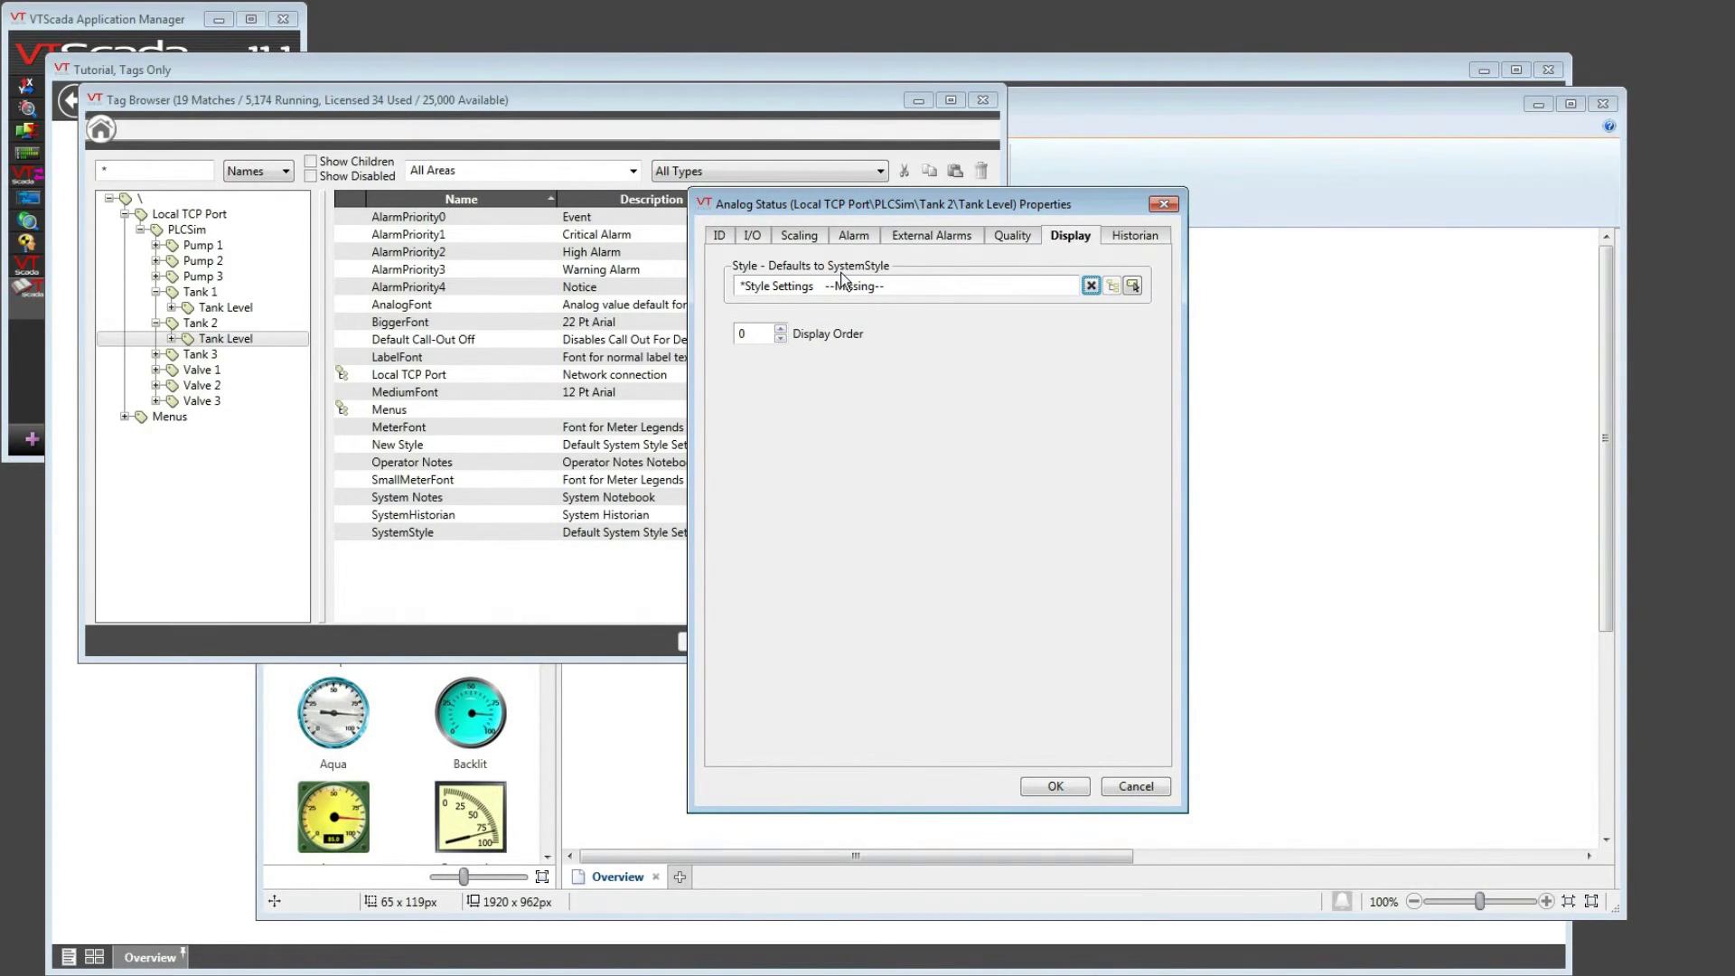
{"action": "left_click", "coordinate": [1132, 287]}
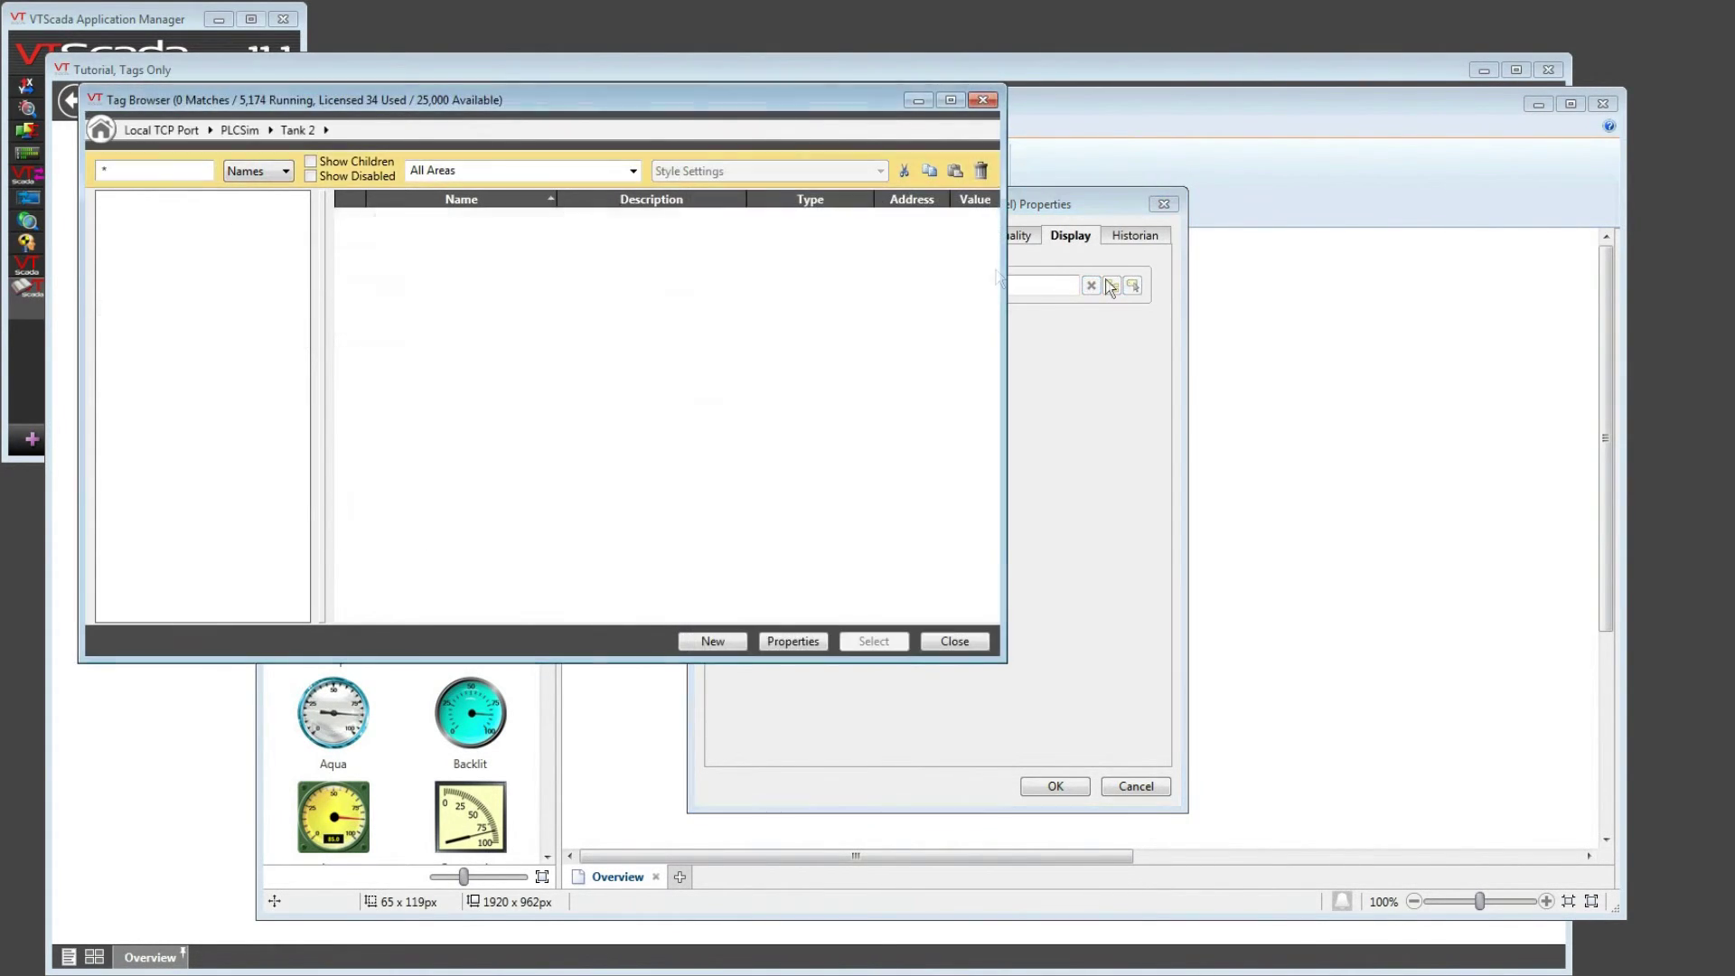
{"action": "left_click", "coordinate": [181, 198]}
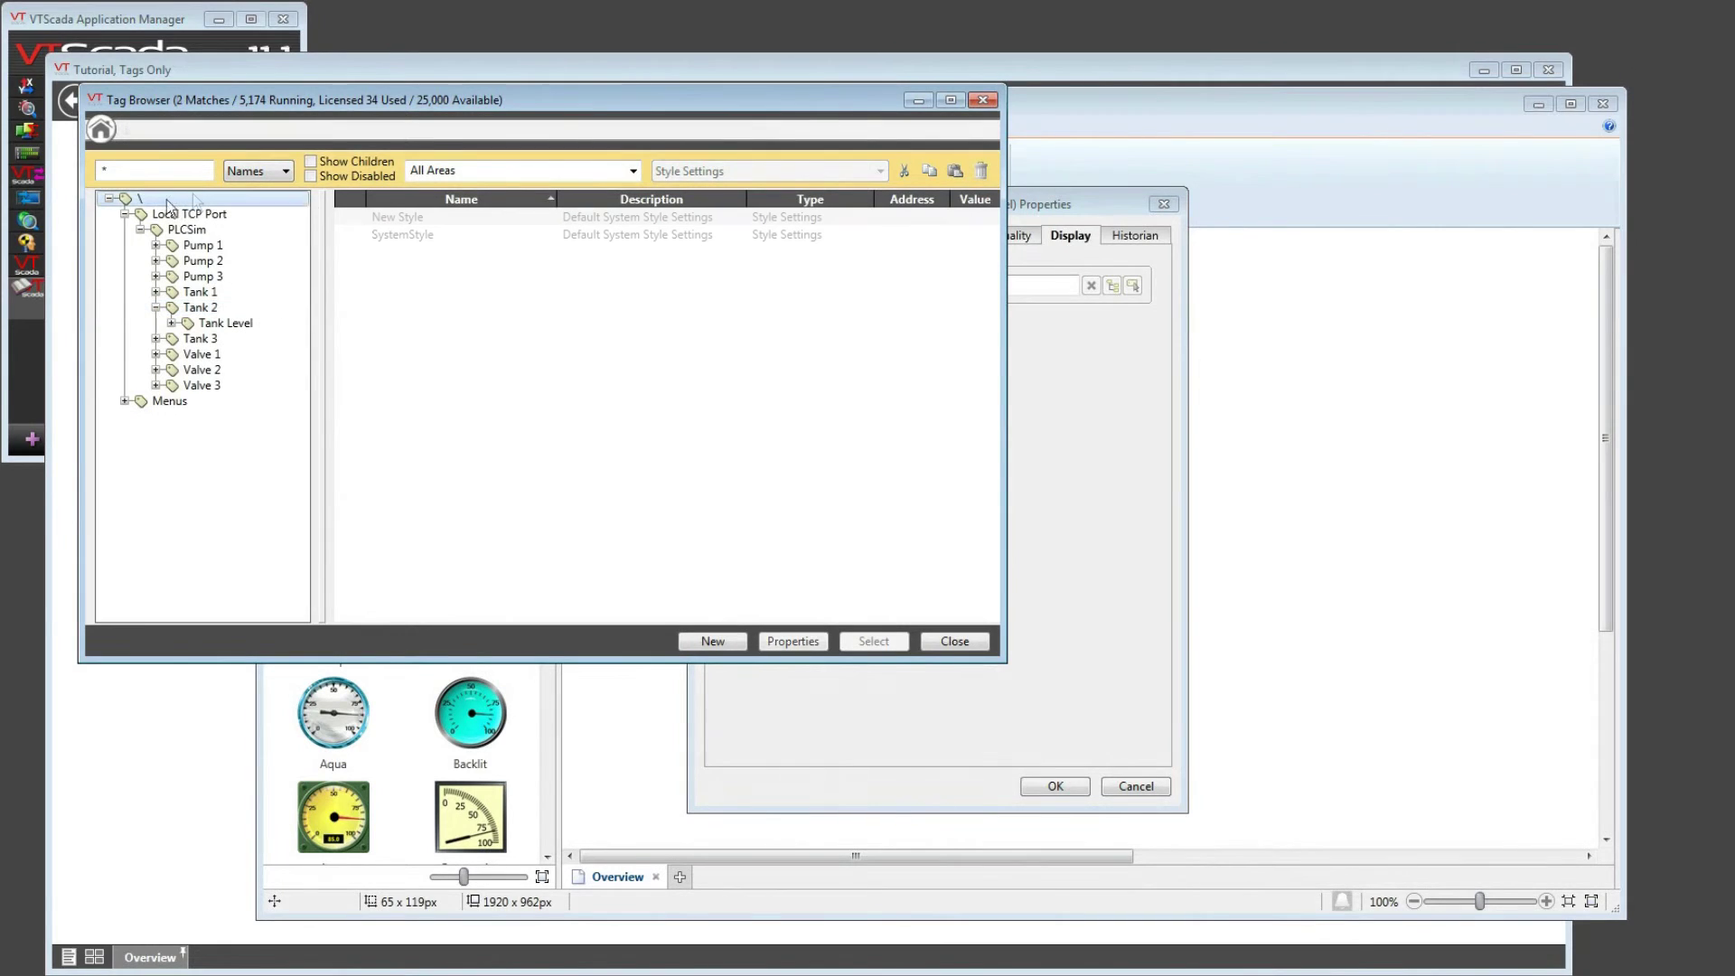
{"action": "right_click", "coordinate": [412, 222]}
{"action": "left_click", "coordinate": [463, 232]}
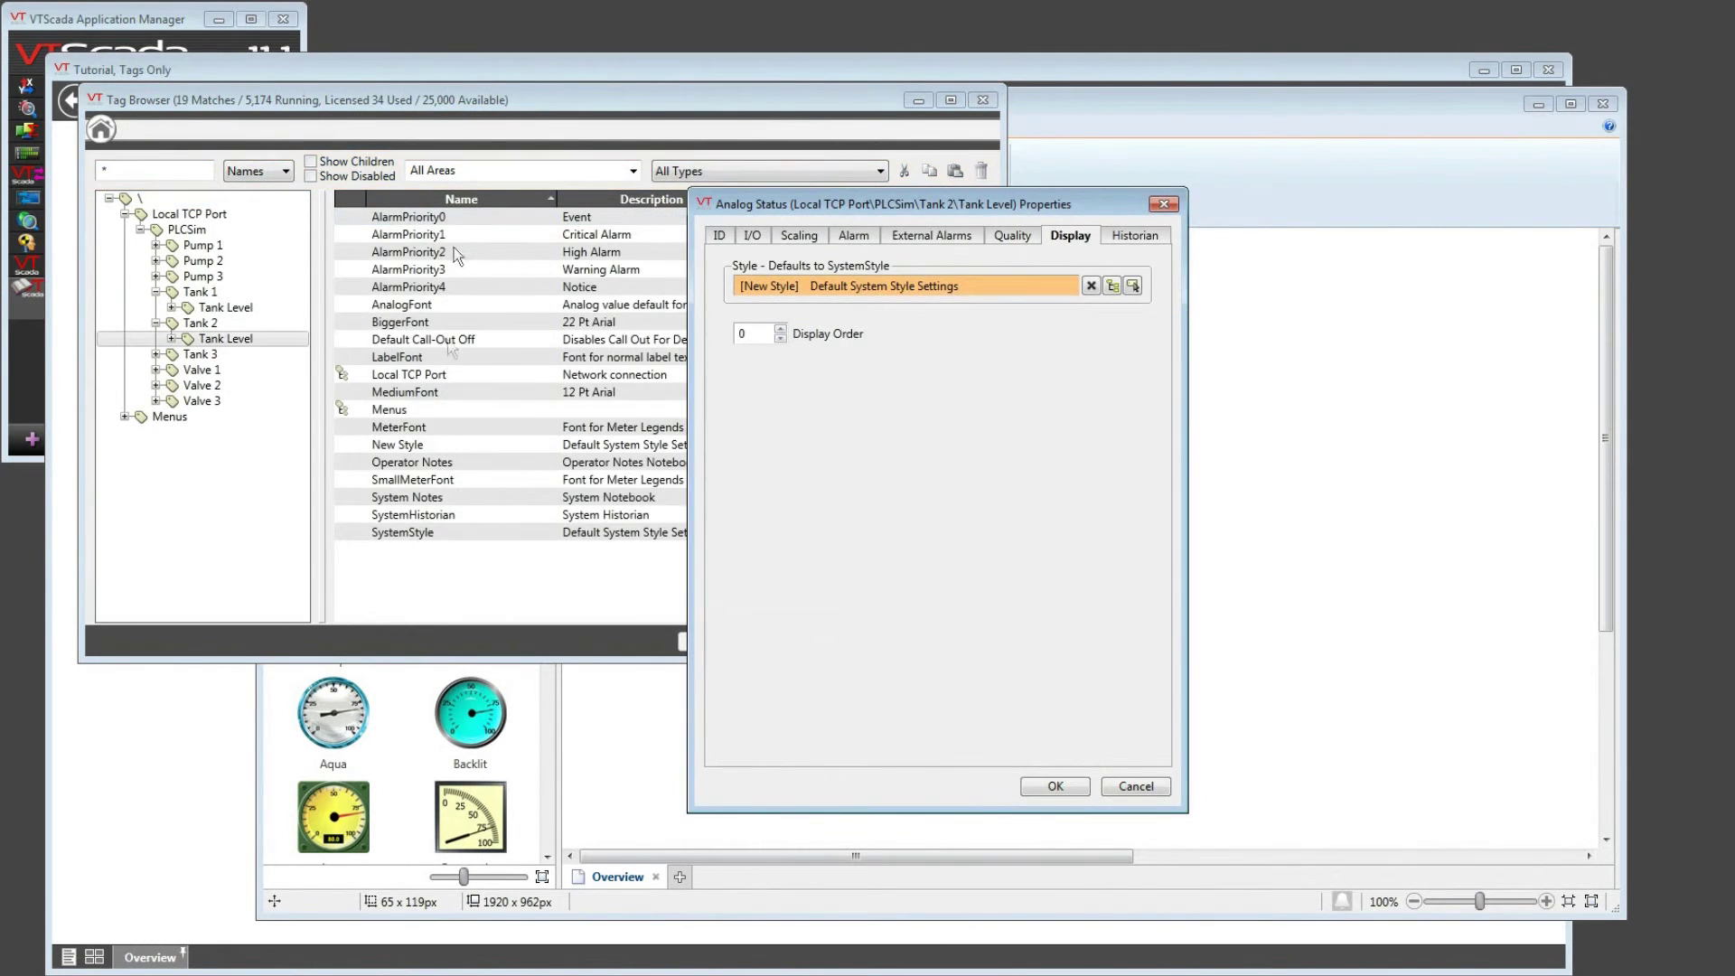
{"action": "left_click", "coordinate": [1054, 786]}
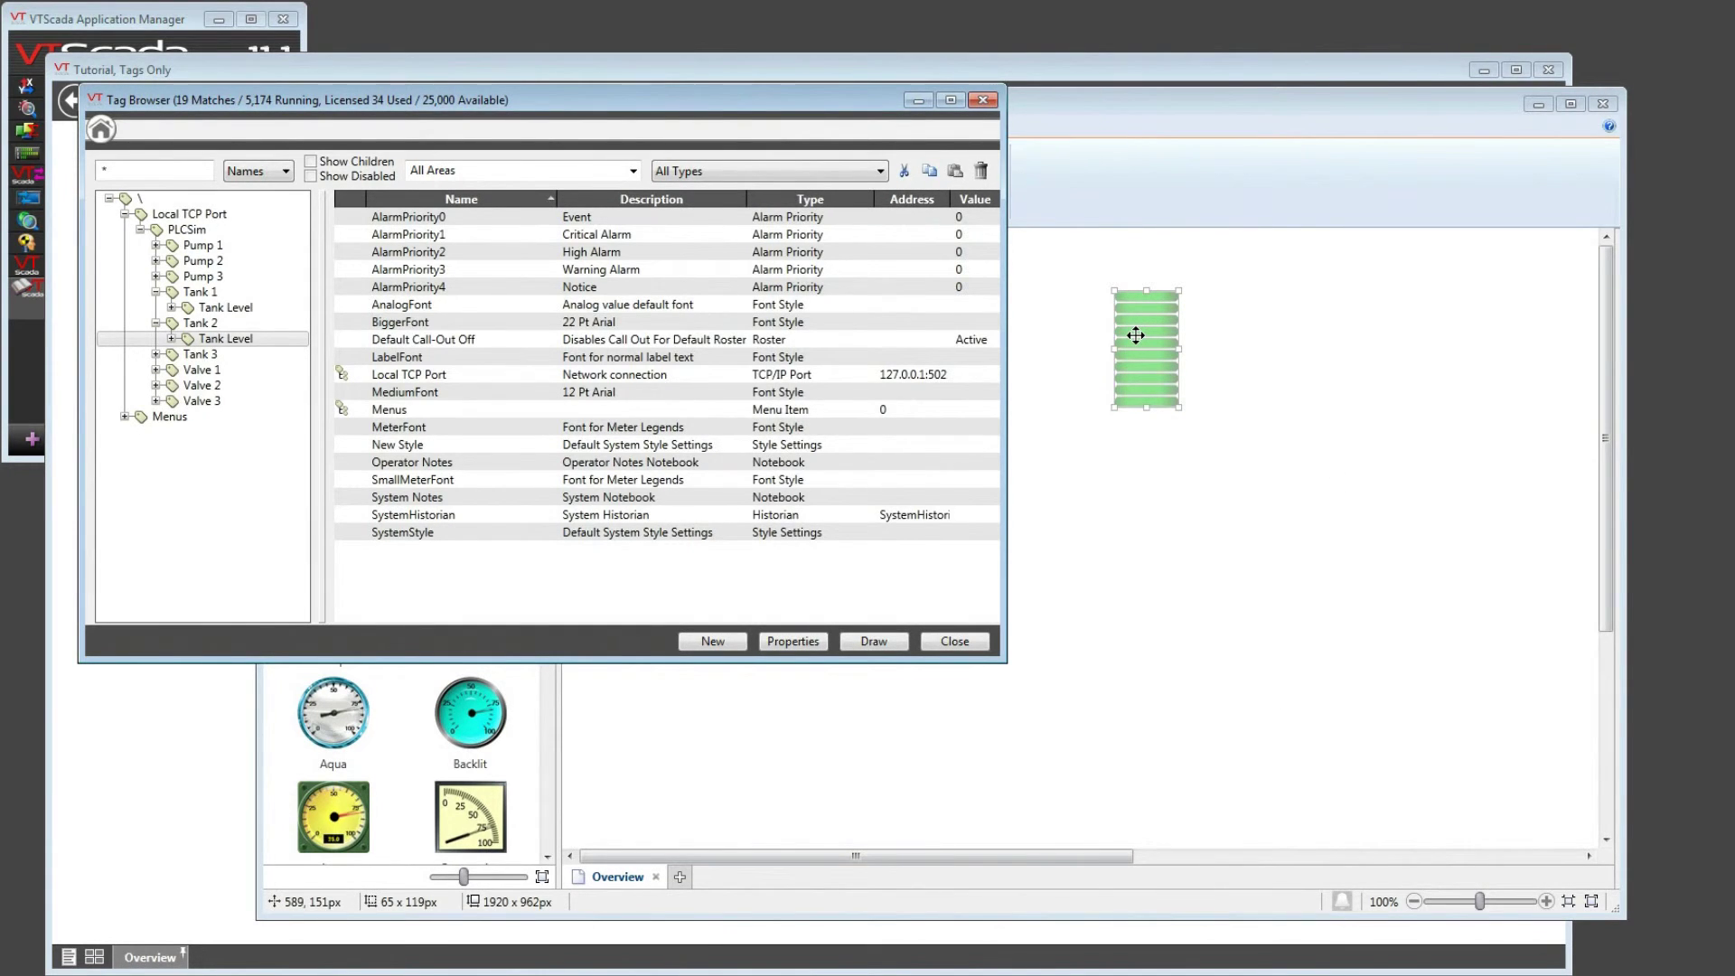
{"action": "left_click", "coordinate": [1301, 519]}
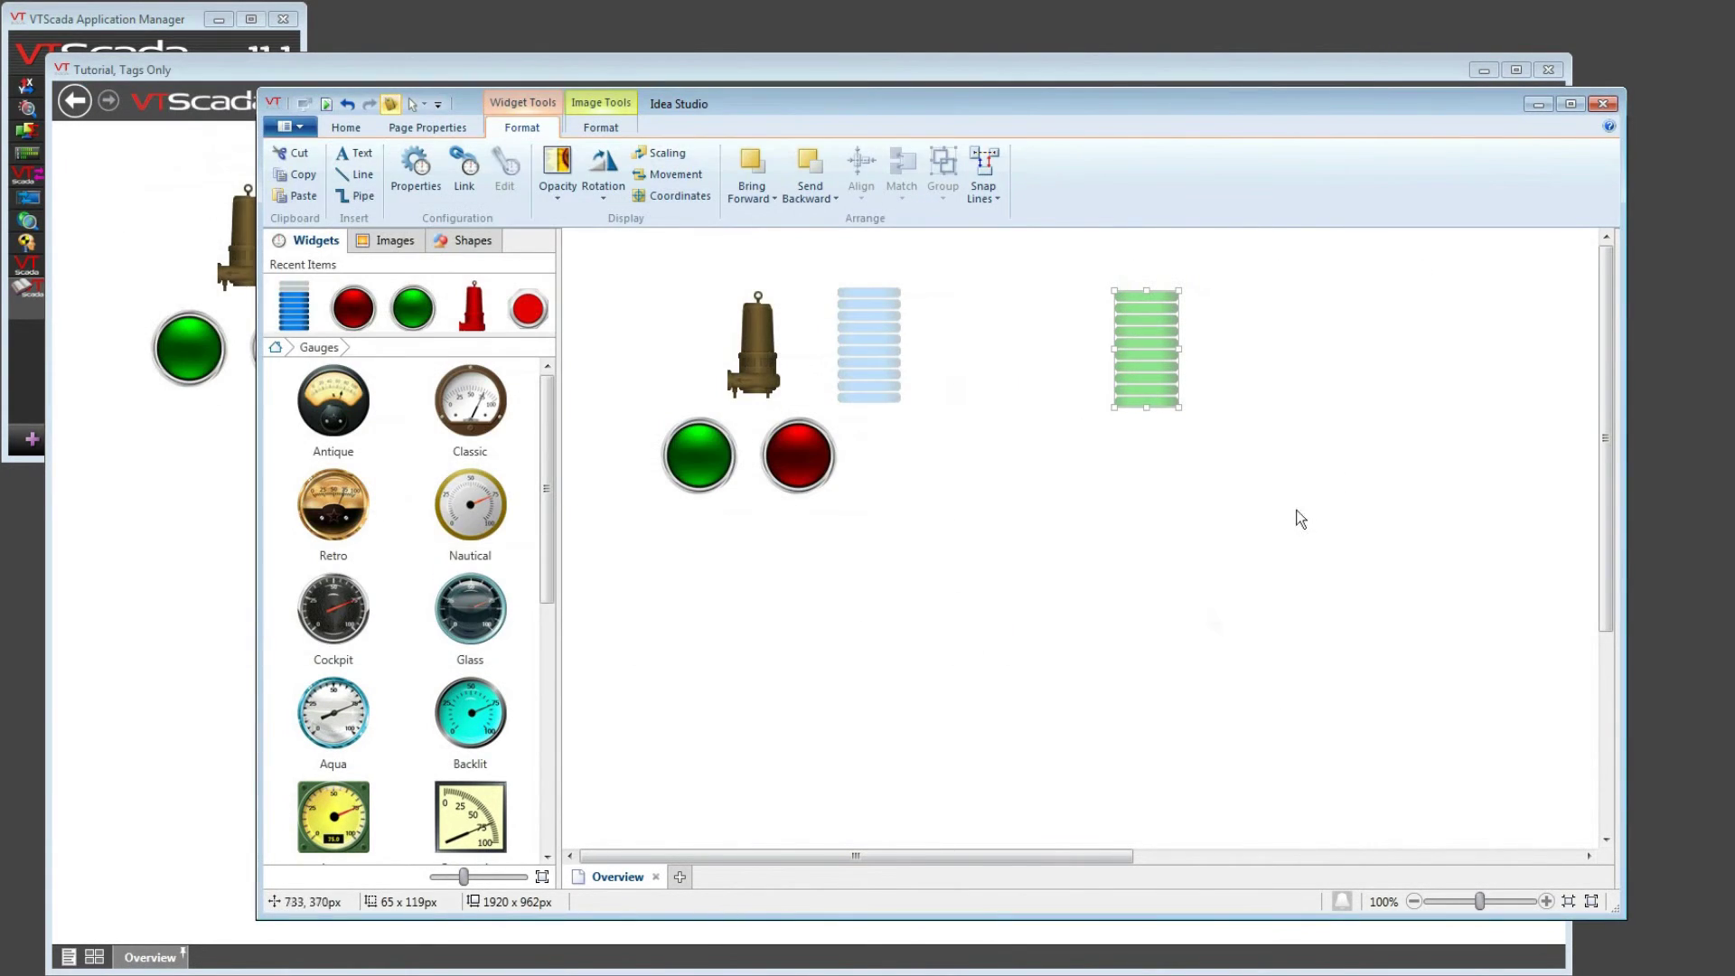
Assign SystemStyle as the widget-level style of the LCD bar linked to the Tank 2 Tank Level tag and accept the properties
{"action": "right_click", "coordinate": [1162, 375]}
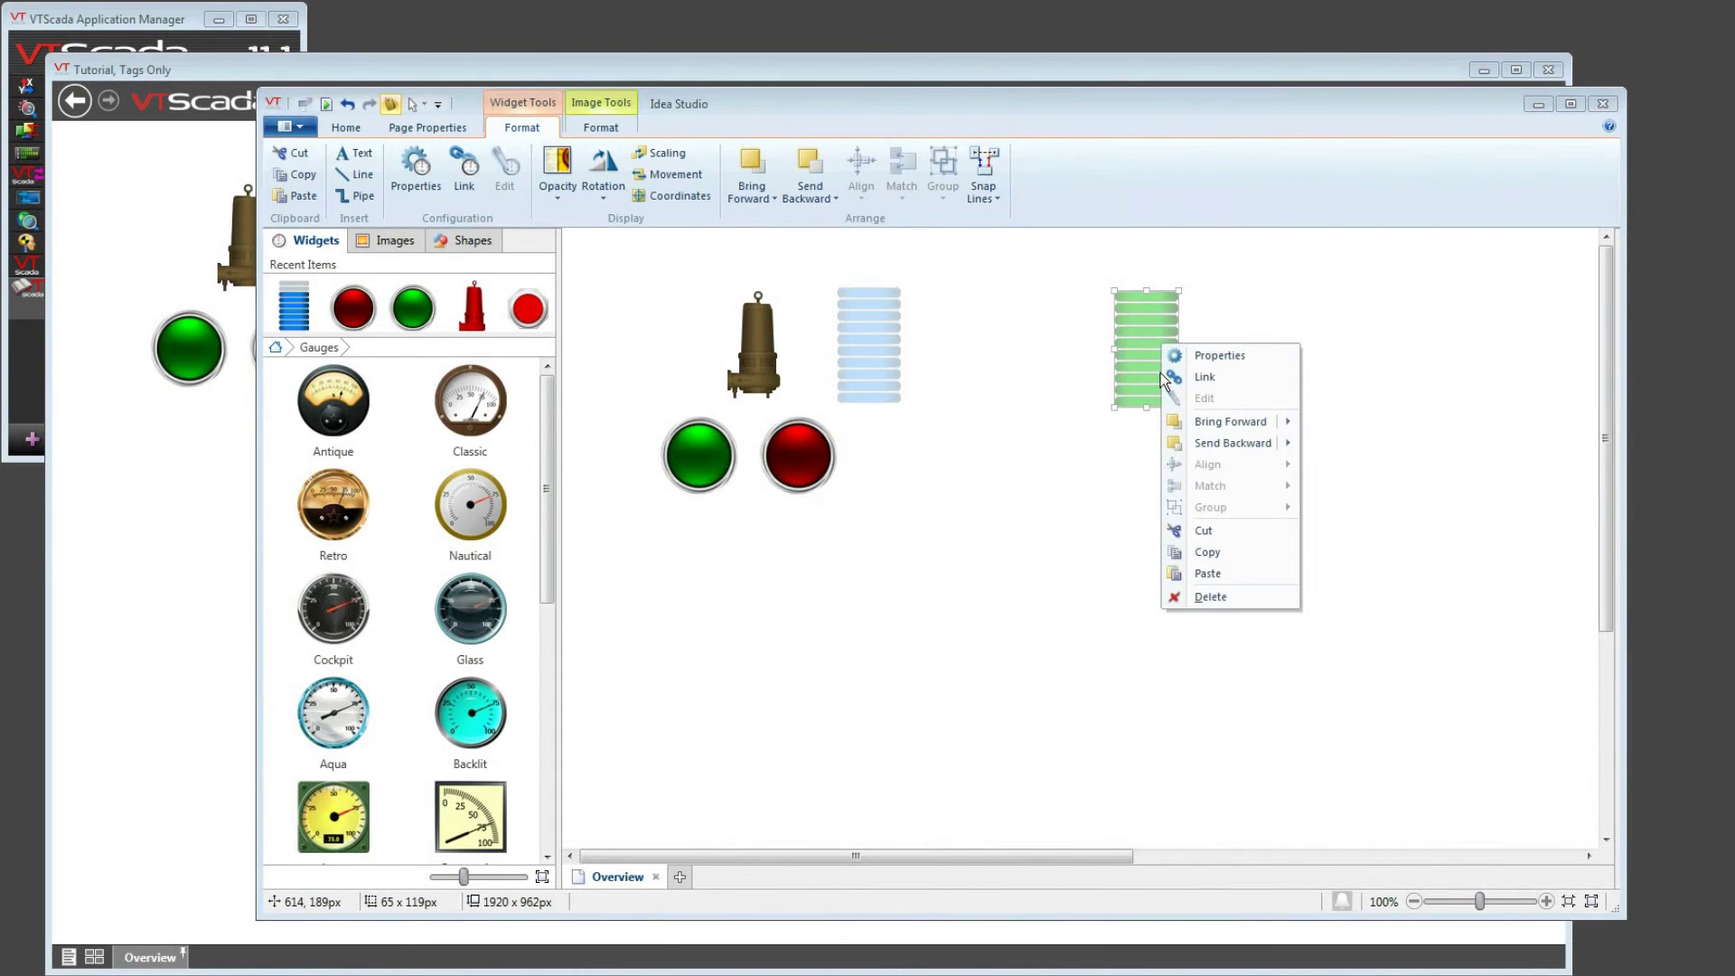
{"action": "left_click", "coordinate": [1184, 355]}
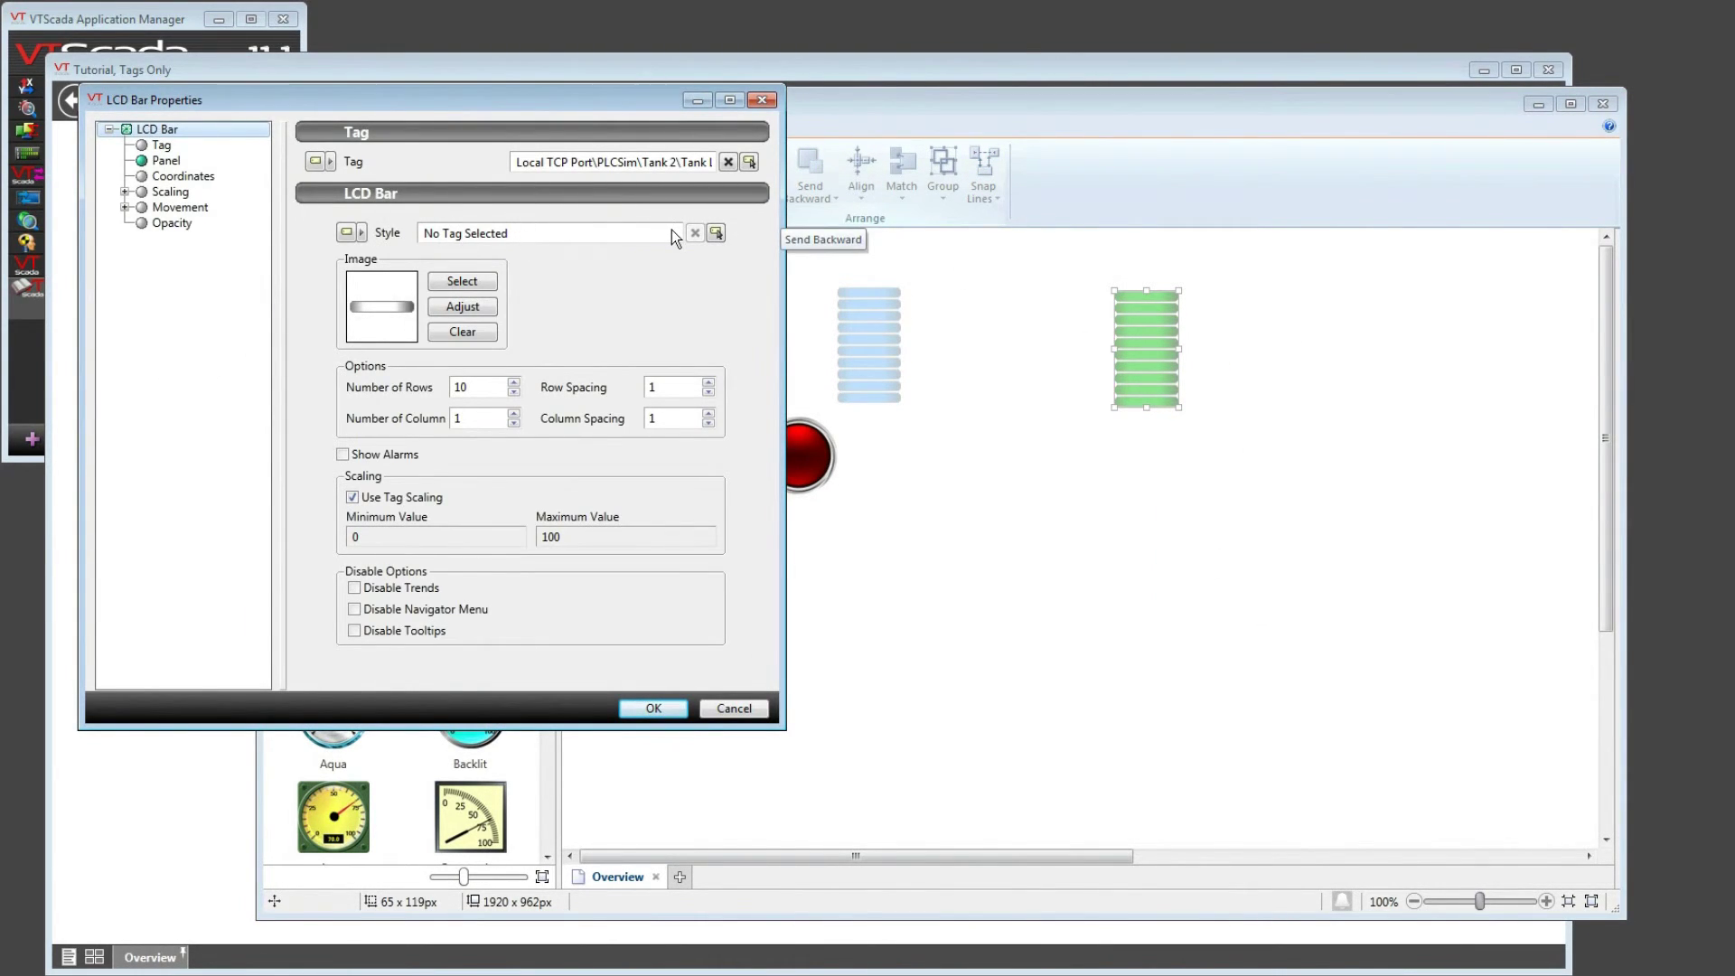
{"action": "left_click", "coordinate": [716, 233]}
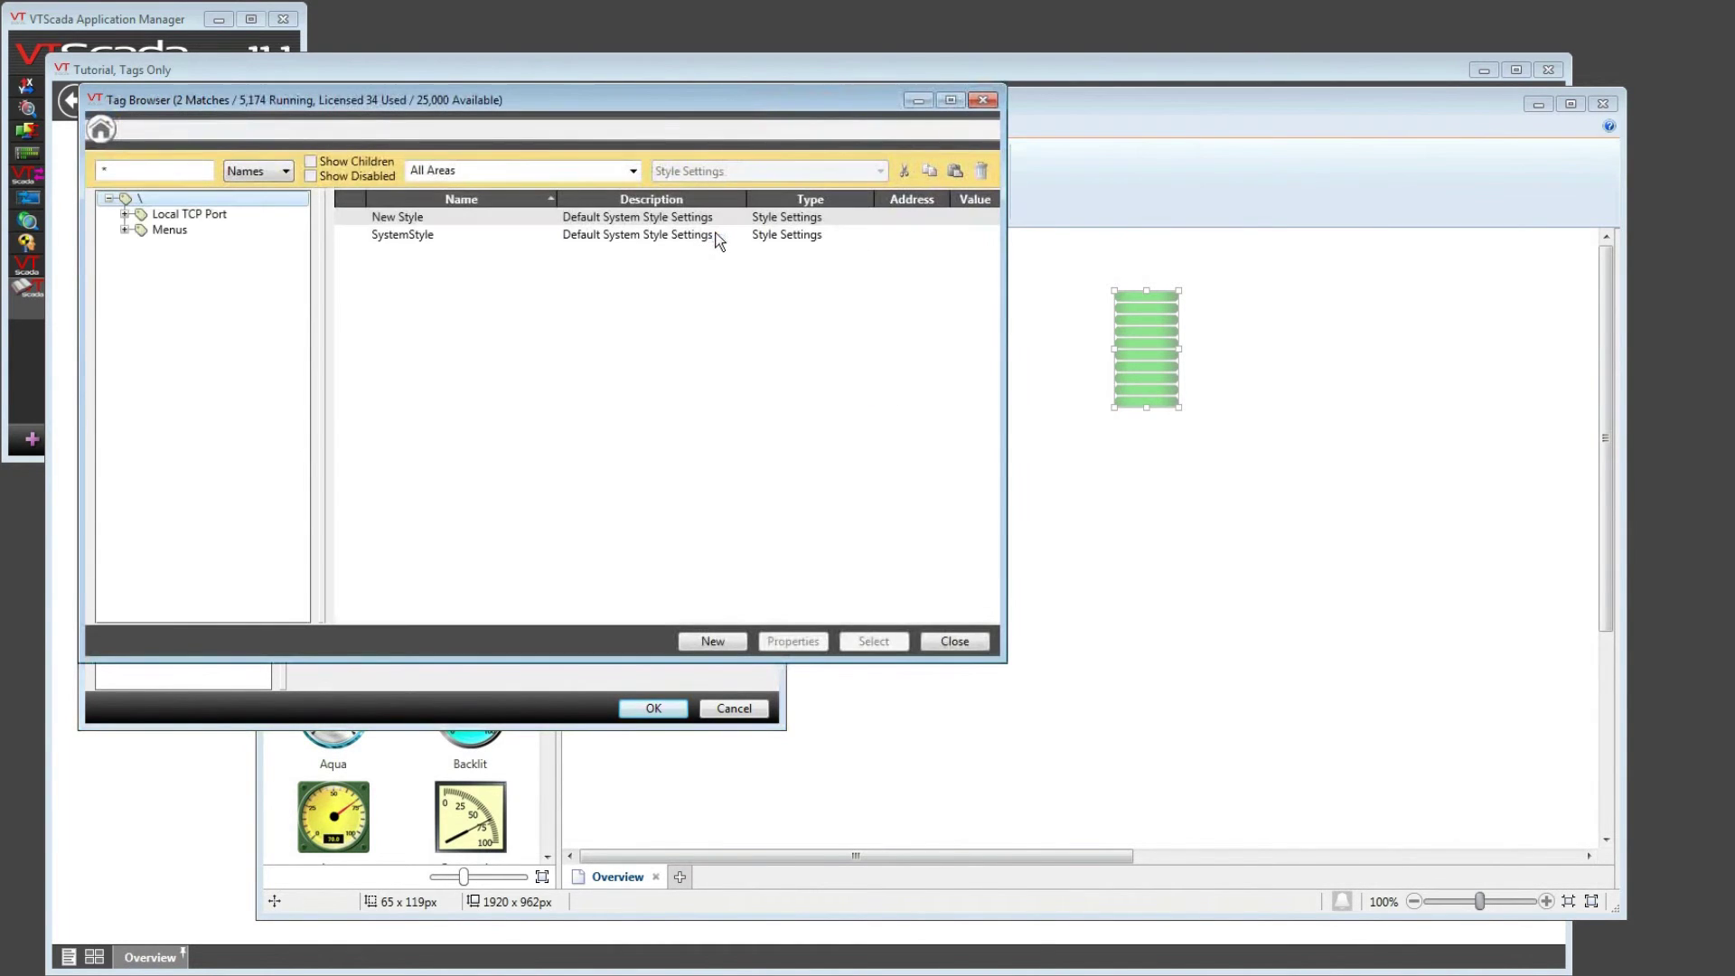
{"action": "left_click", "coordinate": [405, 238]}
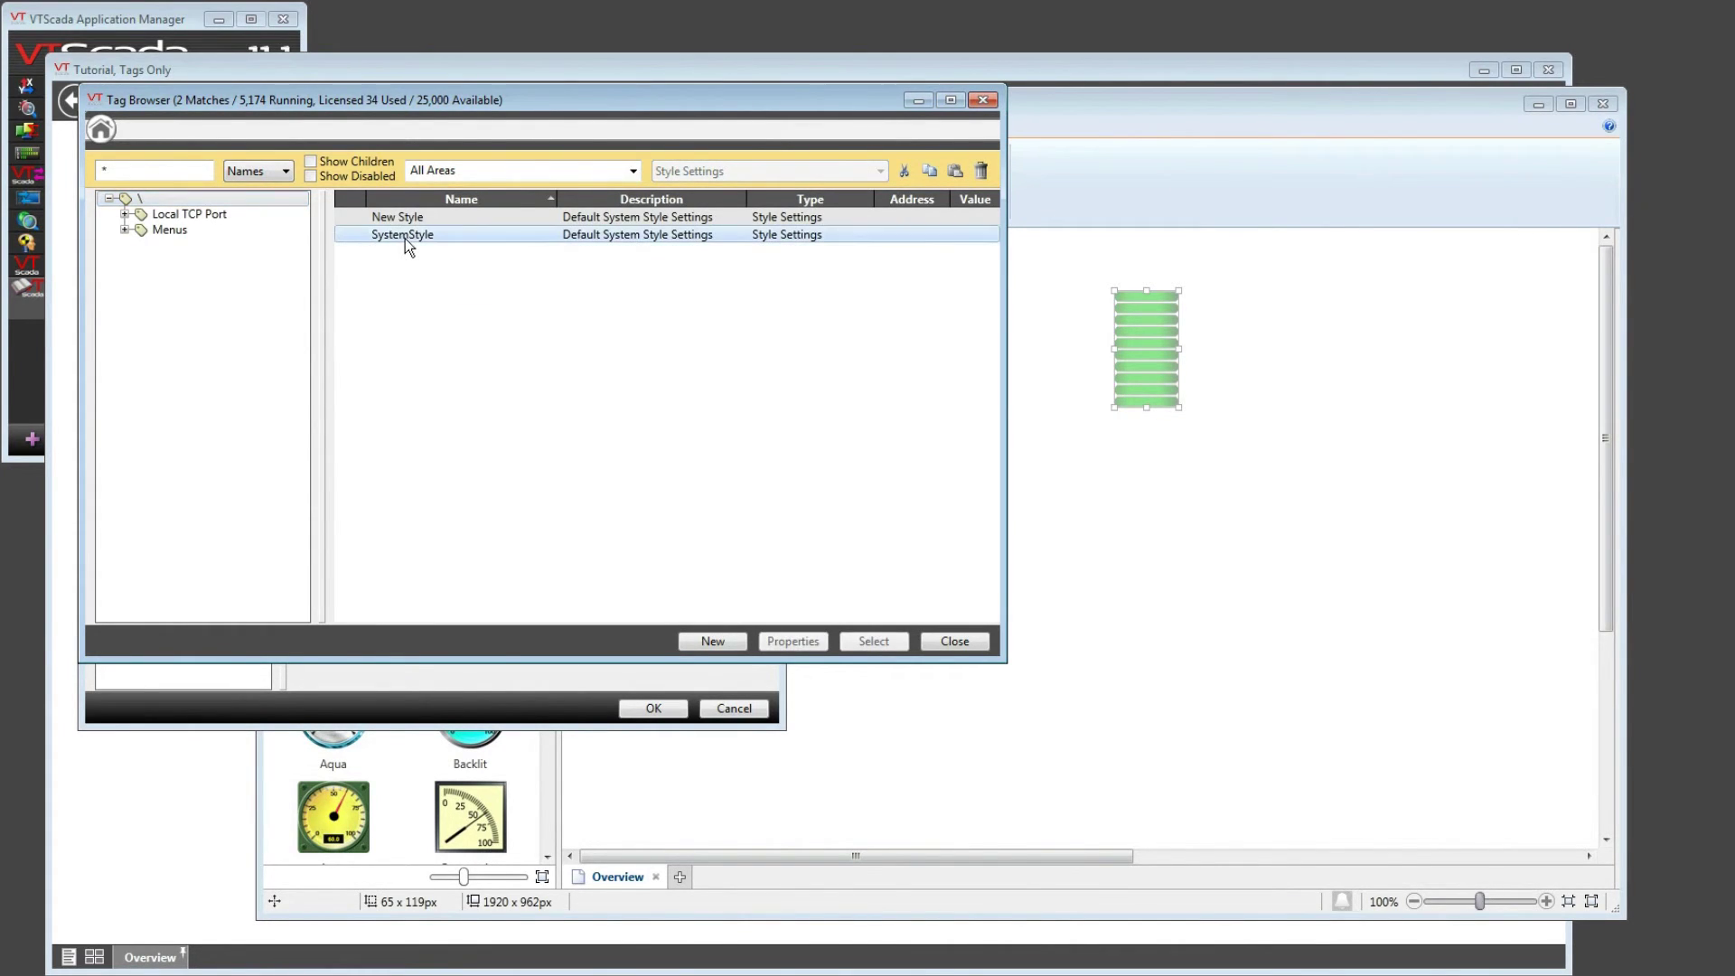
{"action": "left_click", "coordinate": [872, 642]}
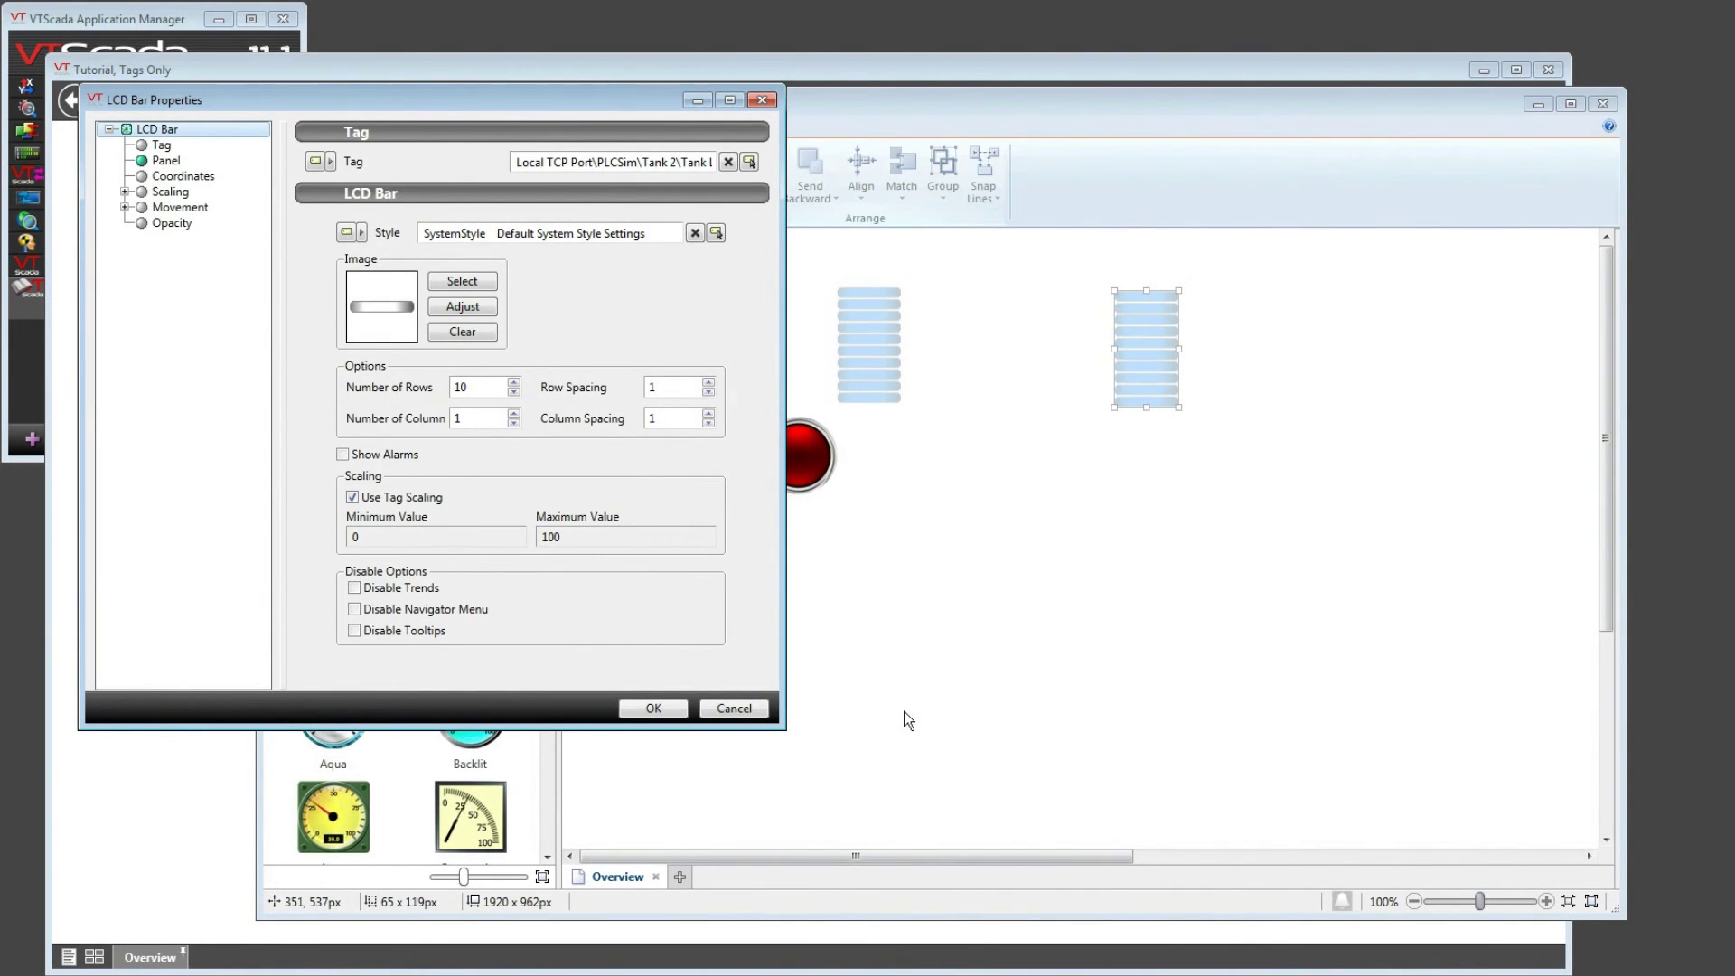
{"action": "left_click", "coordinate": [652, 709]}
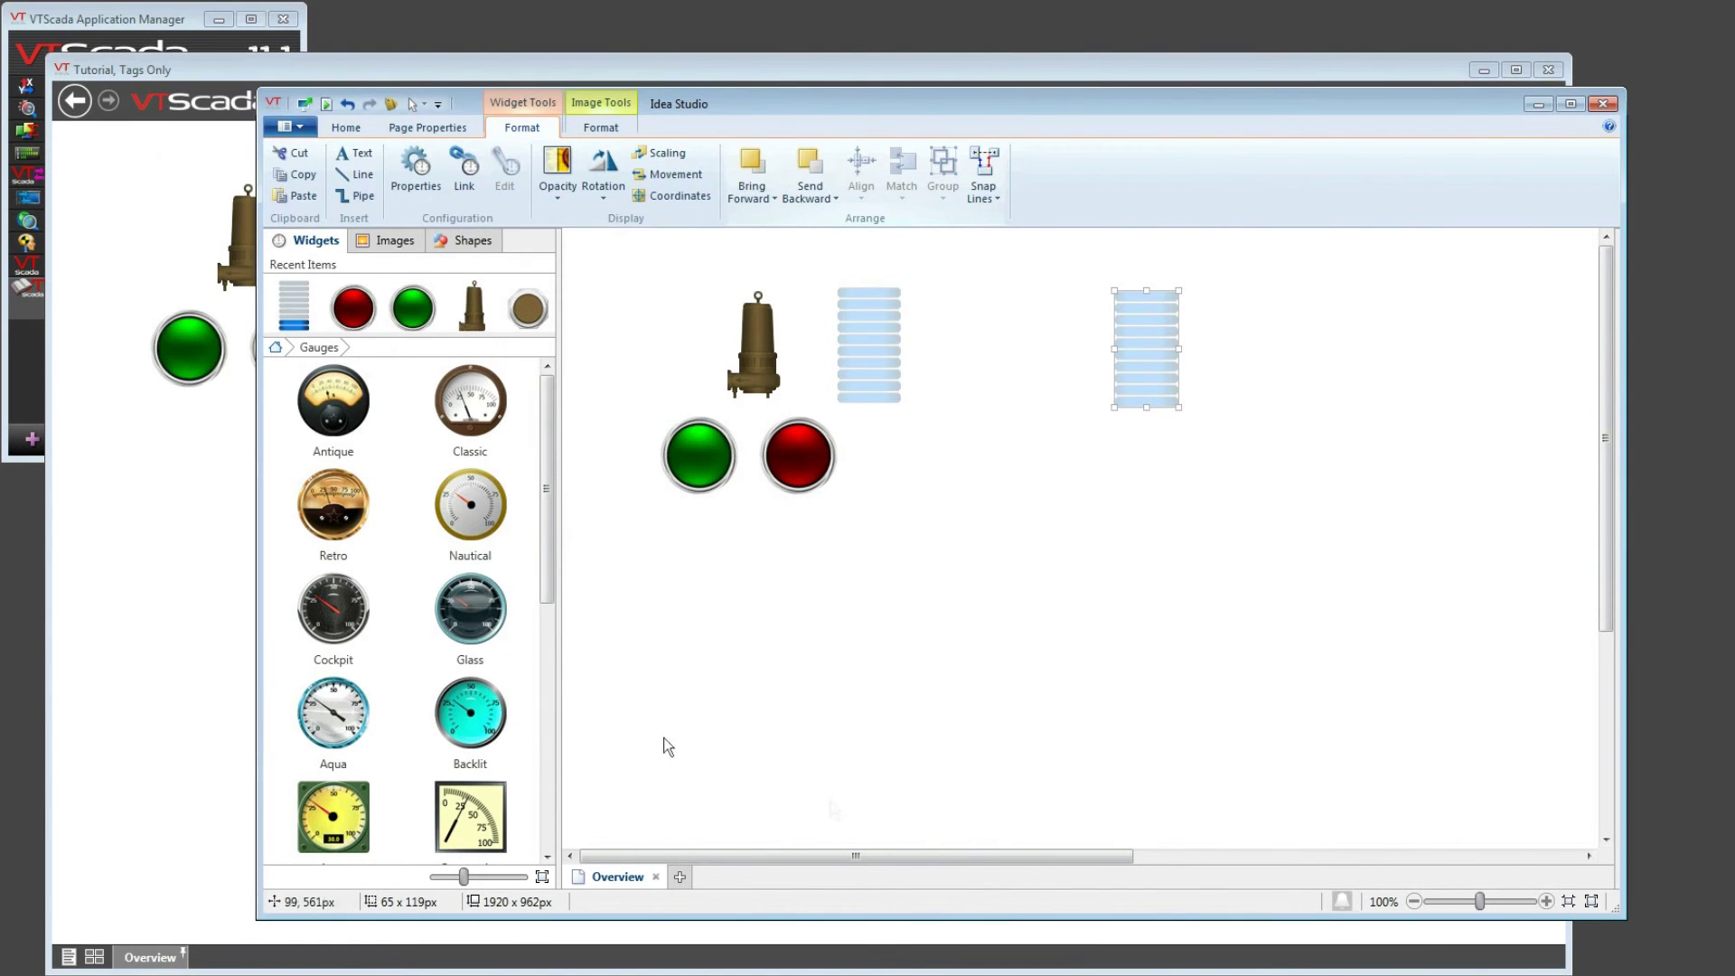
Clear the widget-level style from the Tank 2 LCD bar and accept the properties
{"action": "right_click", "coordinate": [1142, 367]}
{"action": "left_click", "coordinate": [1192, 350]}
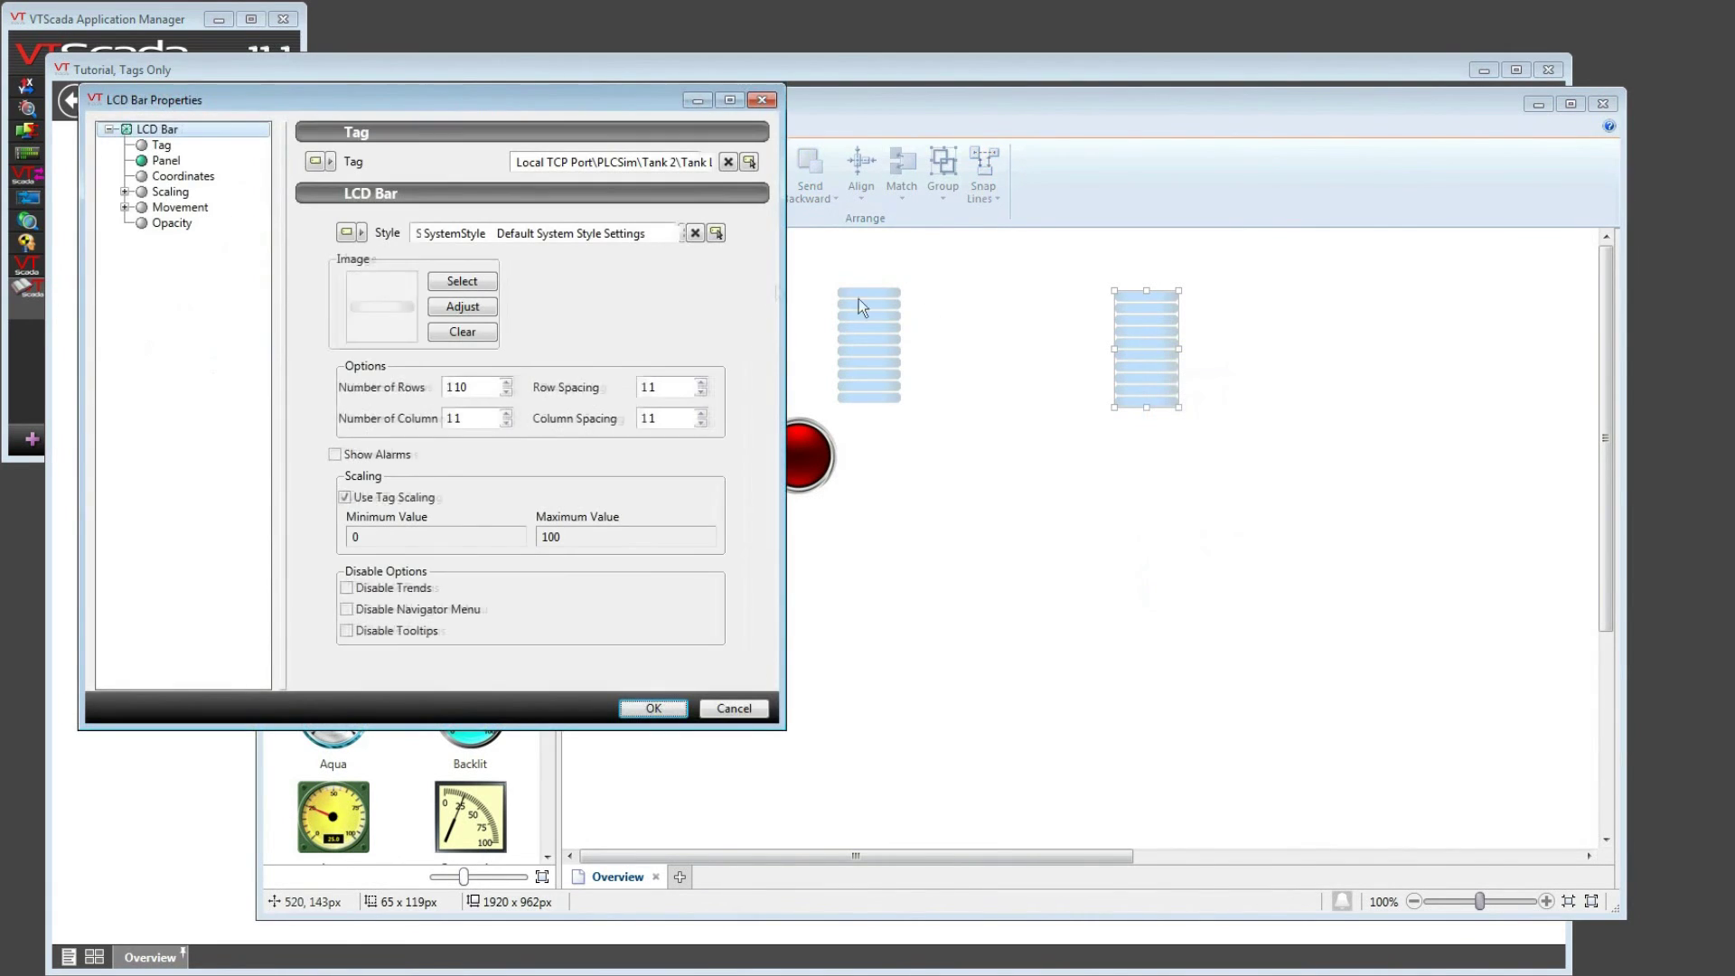
{"action": "left_click", "coordinate": [695, 233]}
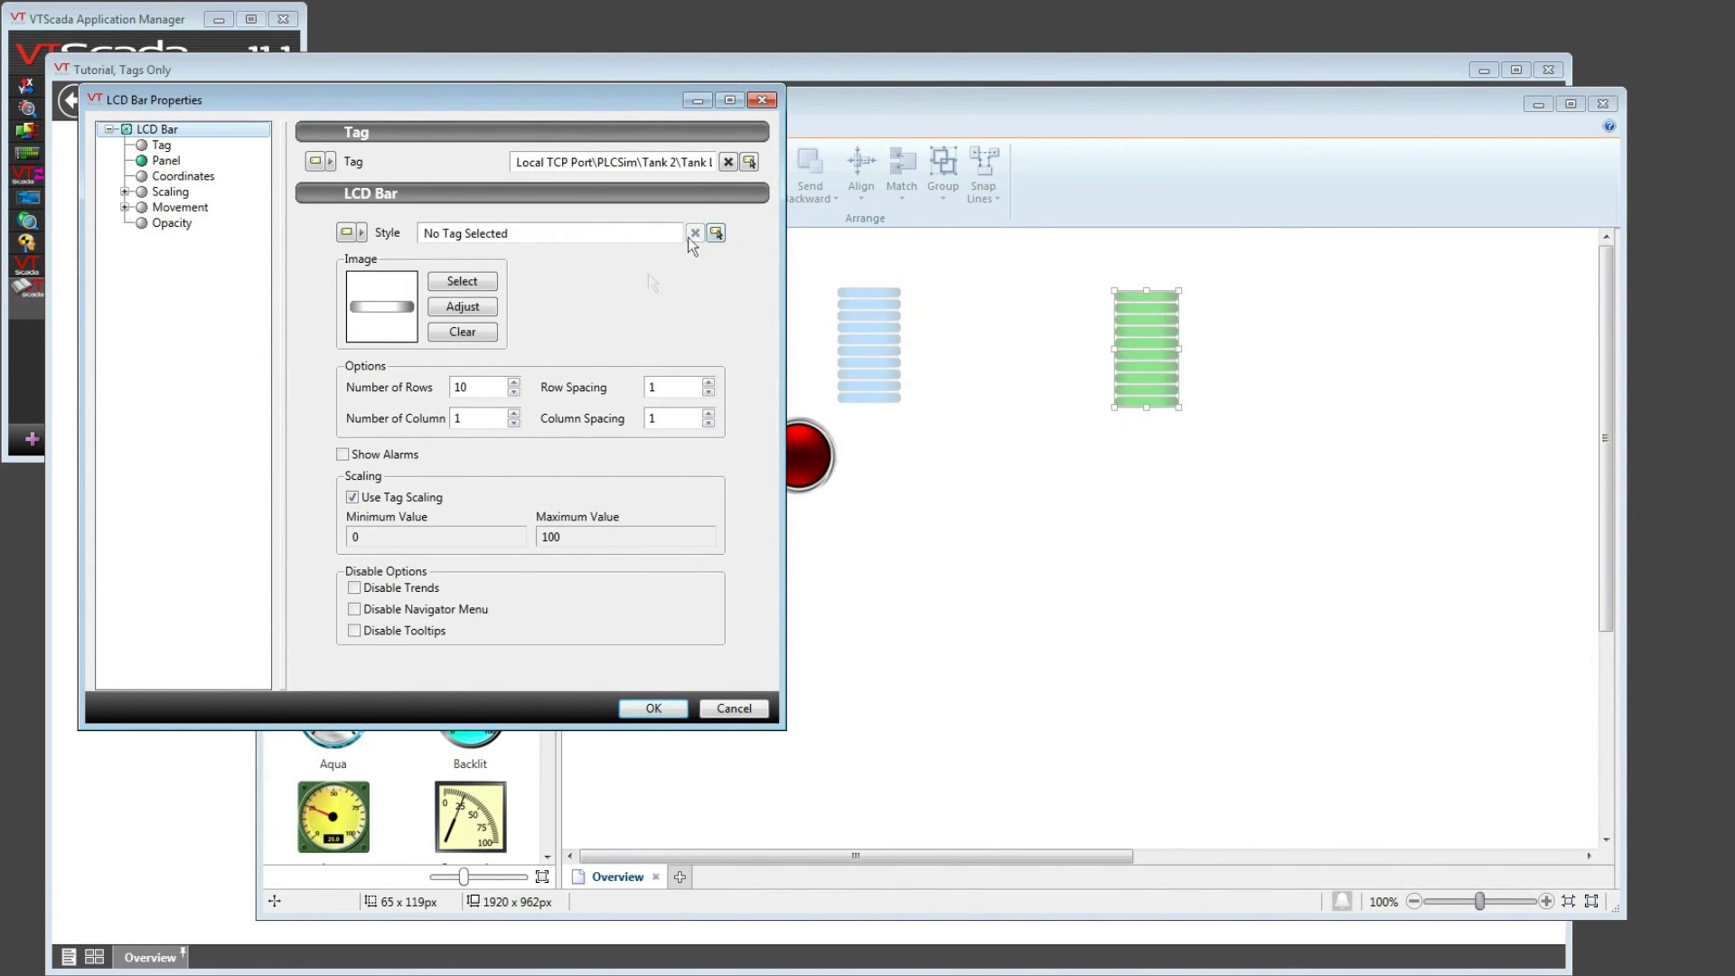
{"action": "left_click", "coordinate": [652, 709]}
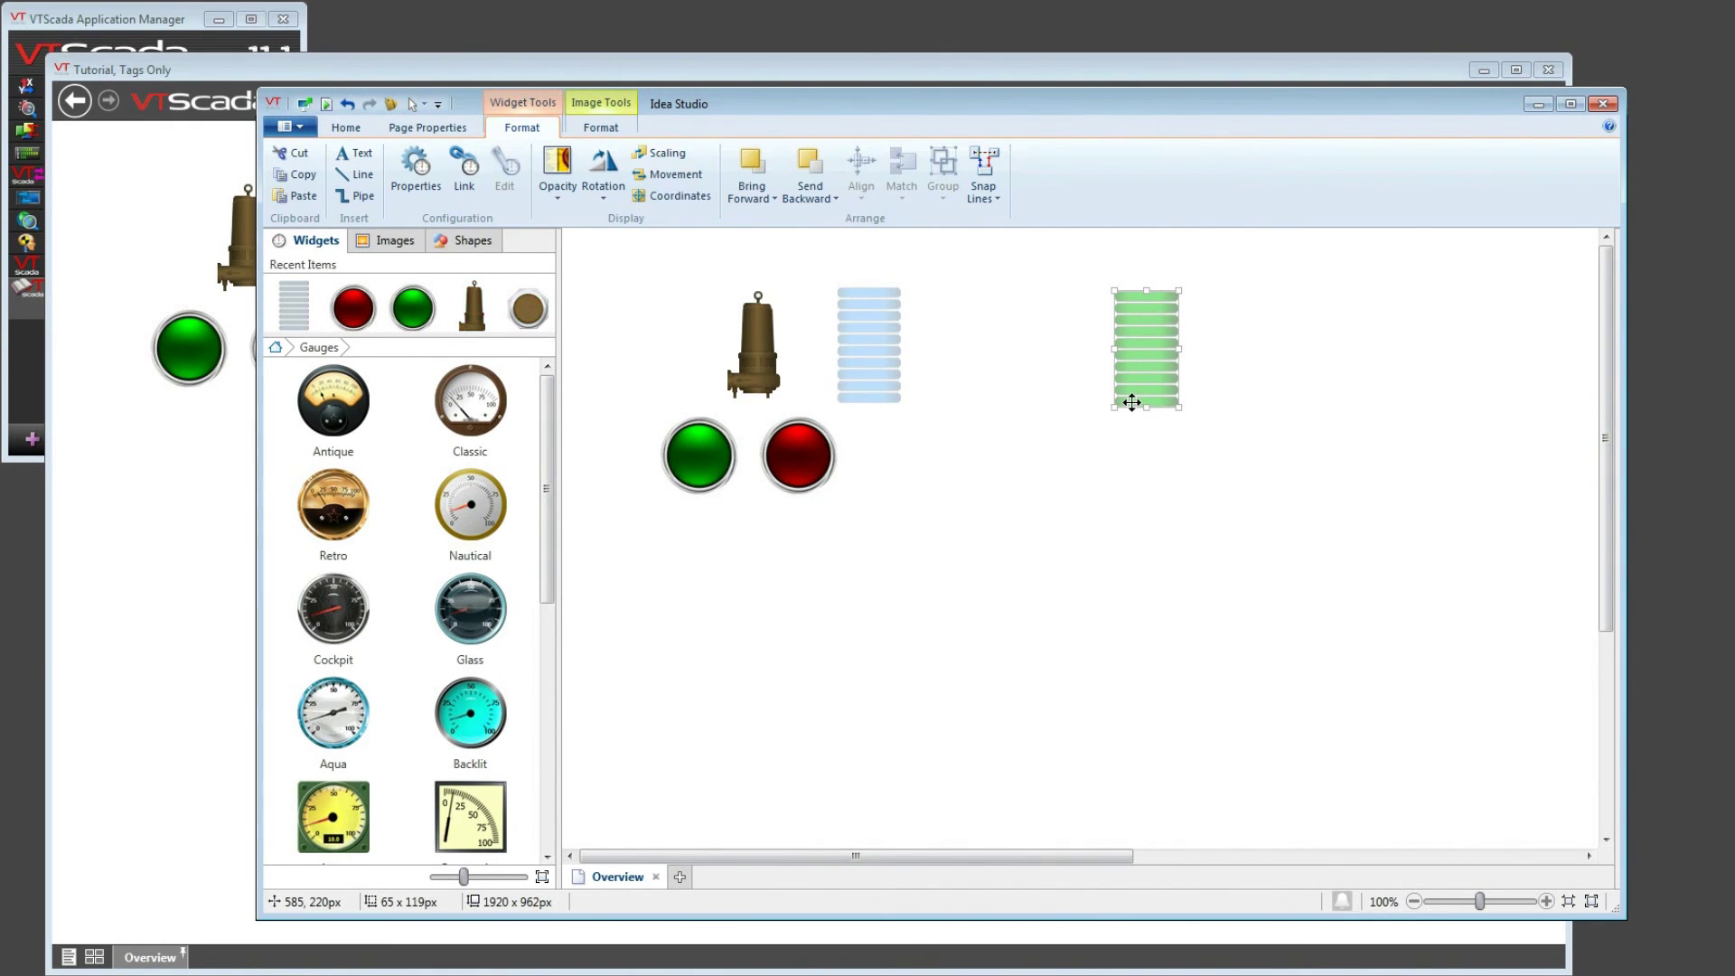
Return the widget library from Gauges to its top-level categories
{"action": "left_click", "coordinate": [276, 348]}
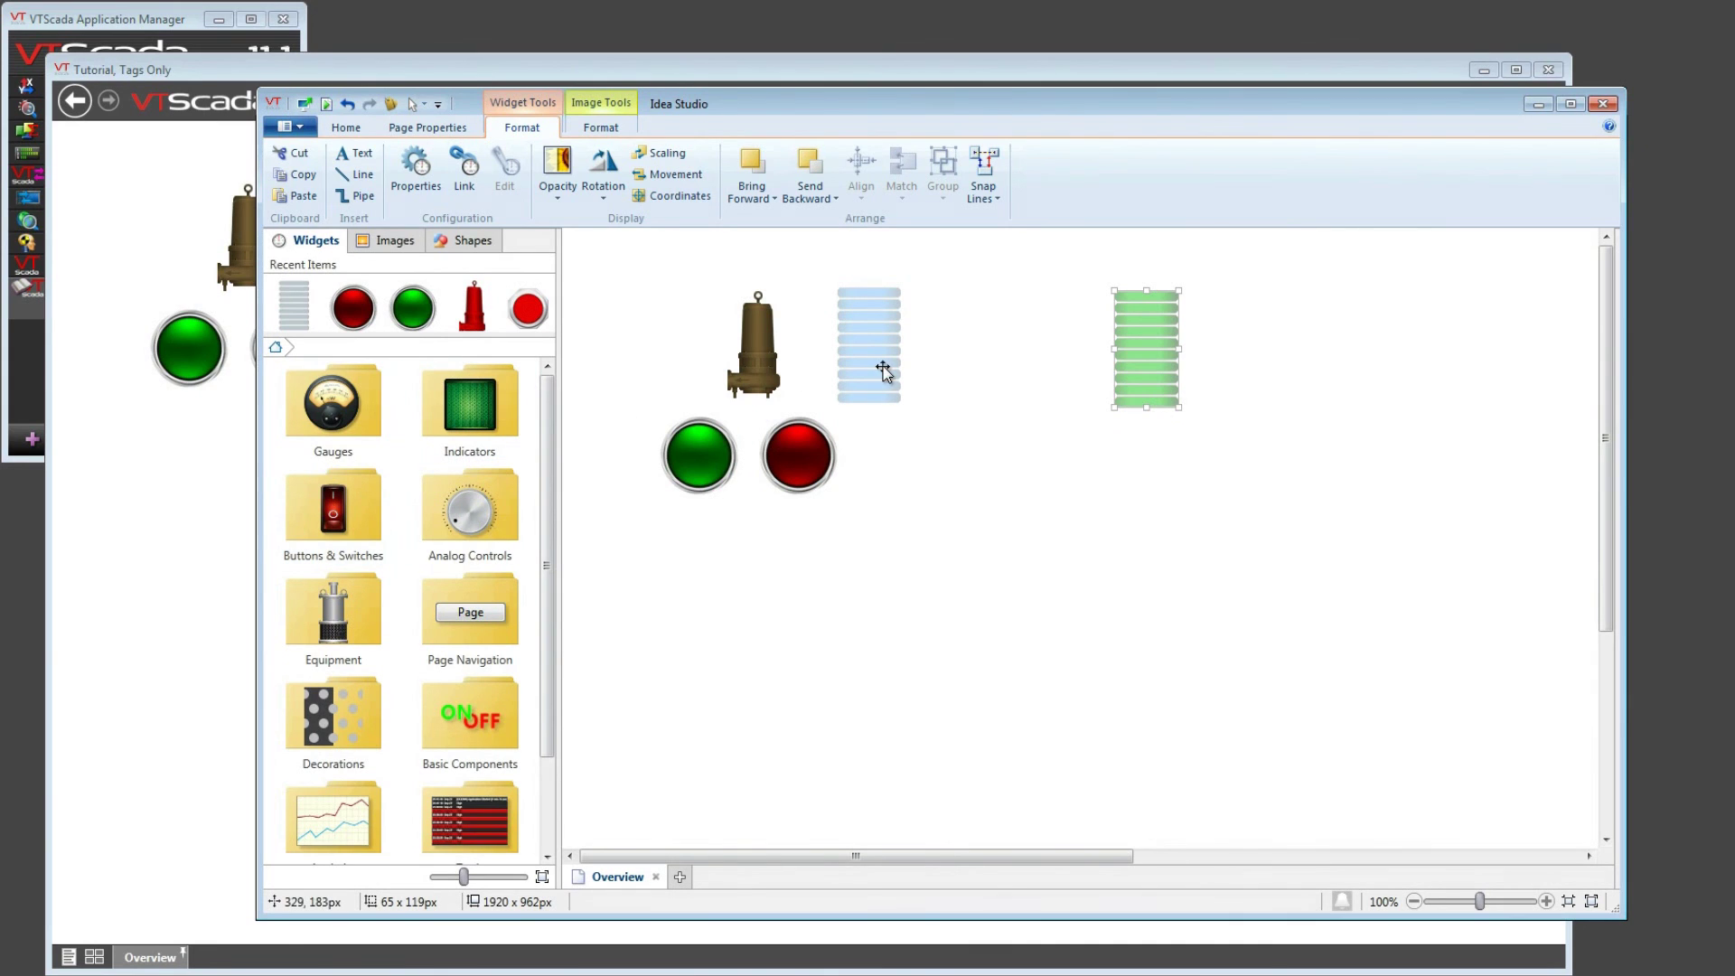
{"action": "mouse_move", "coordinate": [884, 366]}
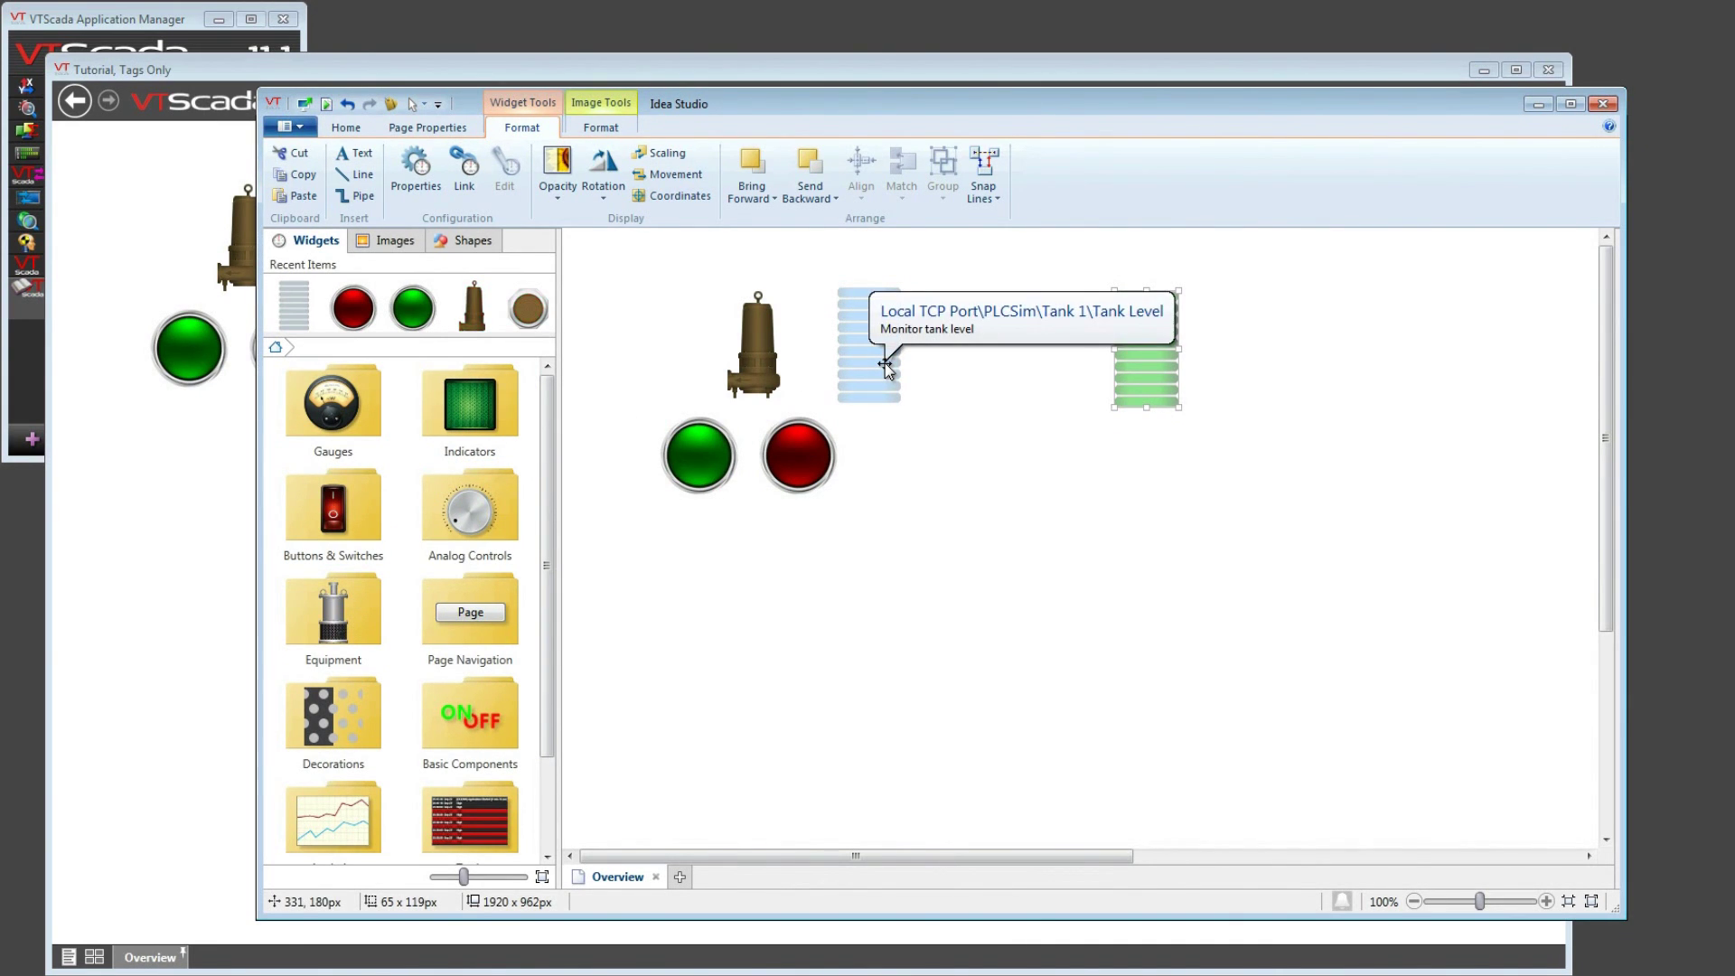